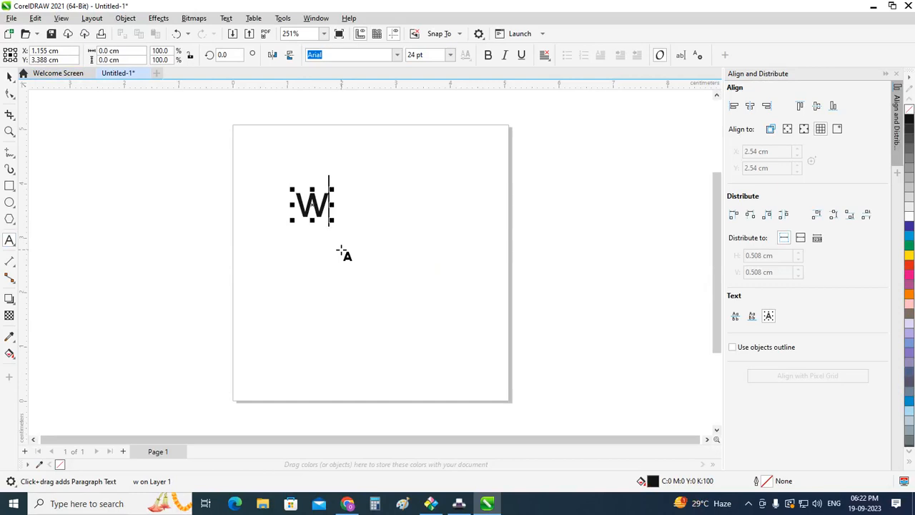
Step: Complete the text as "wo" and make it bold
{"action": "type", "text": "O"}
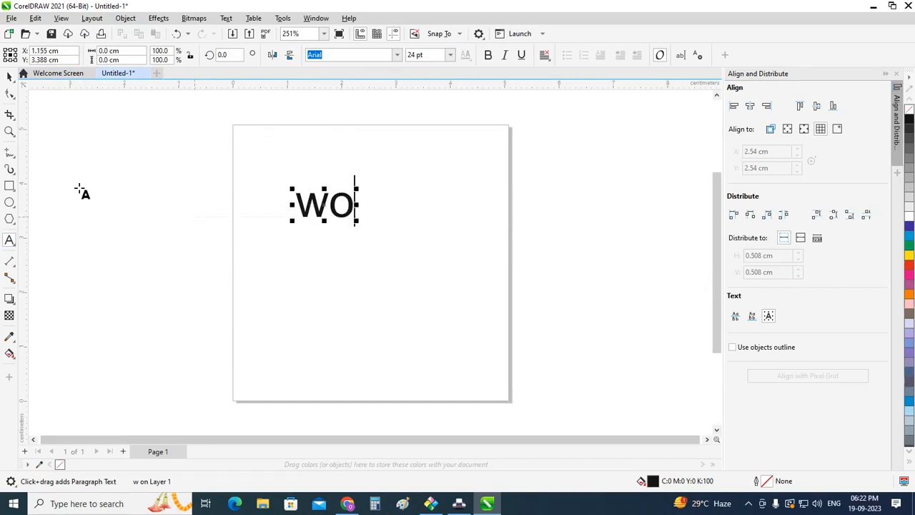
{"action": "left_click", "coordinate": [10, 77]}
{"action": "scroll", "coordinate": [275, 221], "scroll_direction": "up", "scroll_amount": 2}
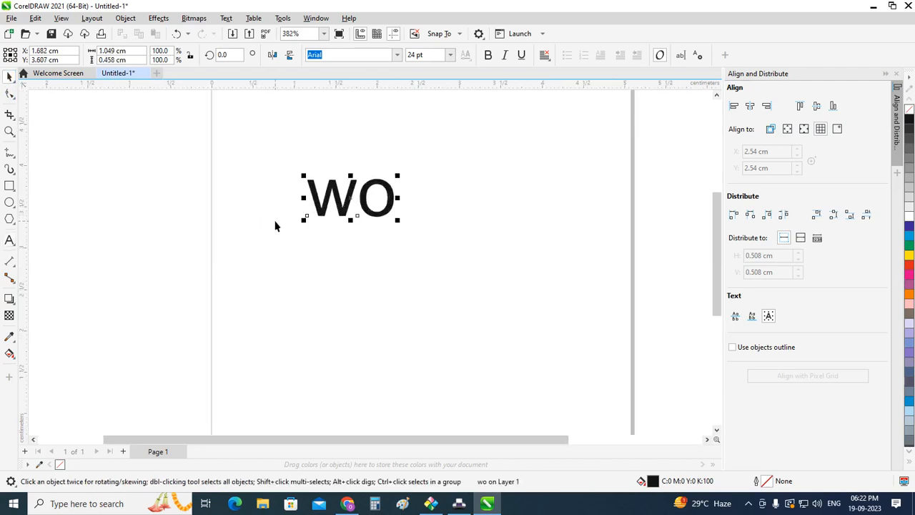
{"action": "scroll", "coordinate": [276, 123], "scroll_direction": "up", "scroll_amount": 2}
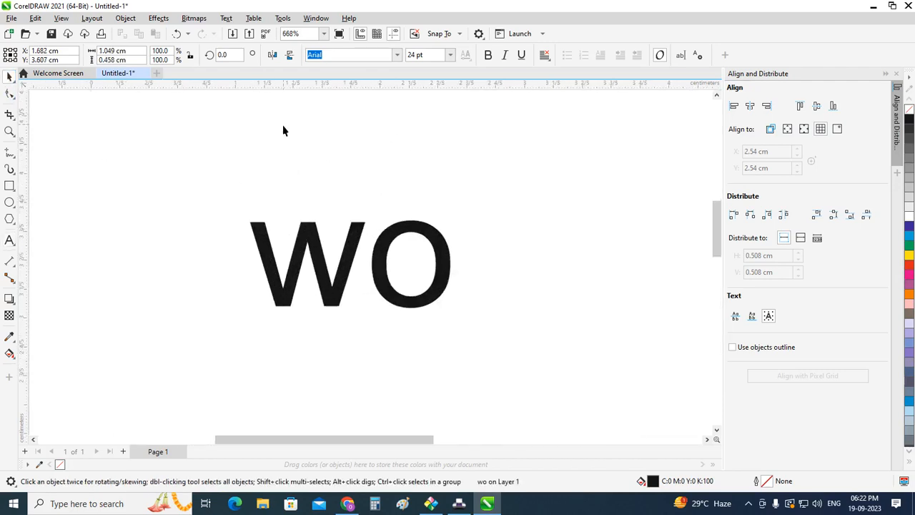
{"action": "left_click", "coordinate": [487, 58]}
{"action": "left_click", "coordinate": [374, 162]}
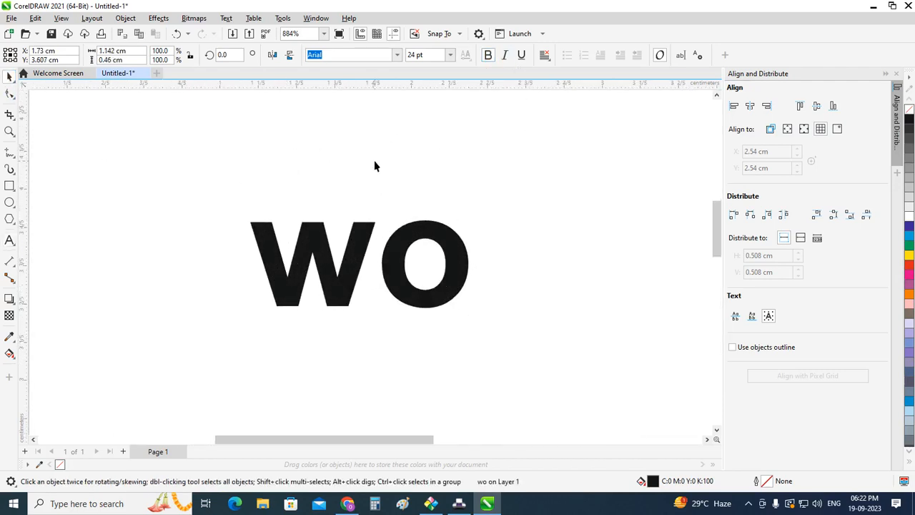
Step: Break the bold "wo" text apart into separate letters
{"action": "scroll", "coordinate": [216, 246], "scroll_direction": "up", "scroll_amount": 1}
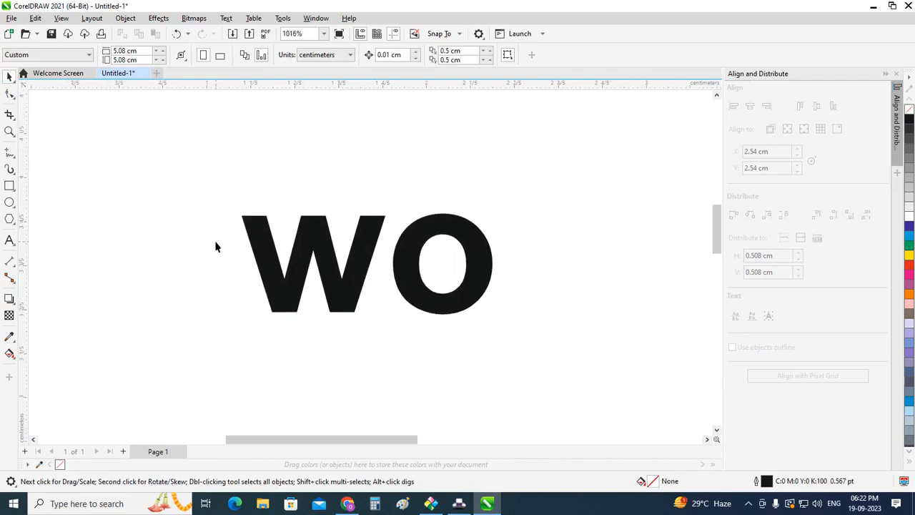
{"action": "left_click", "coordinate": [319, 287]}
{"action": "scroll", "coordinate": [320, 288], "scroll_direction": "up", "scroll_amount": 1}
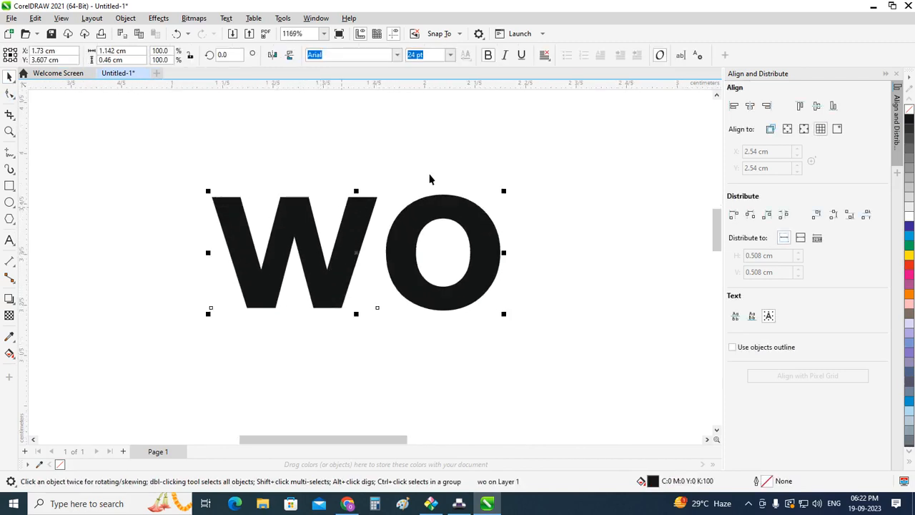
{"action": "left_click", "coordinate": [543, 189]}
{"action": "left_click", "coordinate": [474, 268]}
{"action": "key", "text": "ctrl+k"}
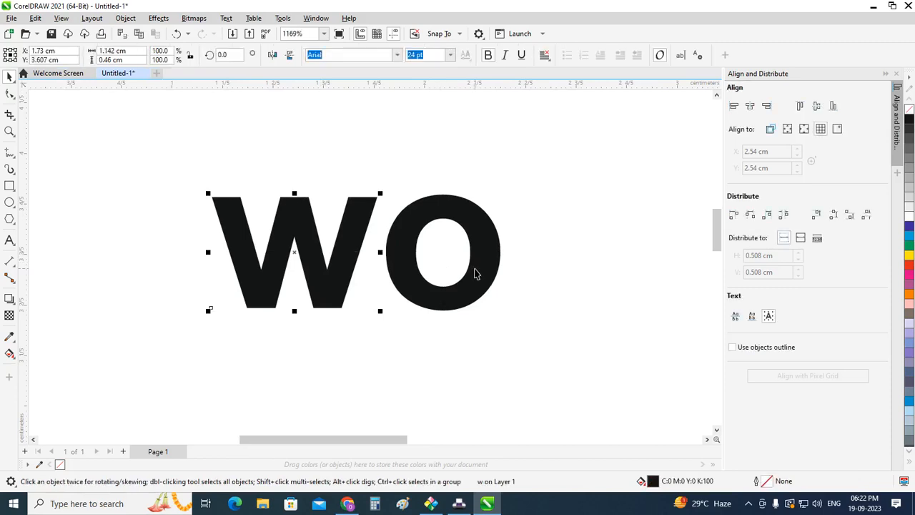
Step: Raise the o slightly to line up with the w's baseline and move it over the w's last stroke
{"action": "left_click", "coordinate": [476, 274]}
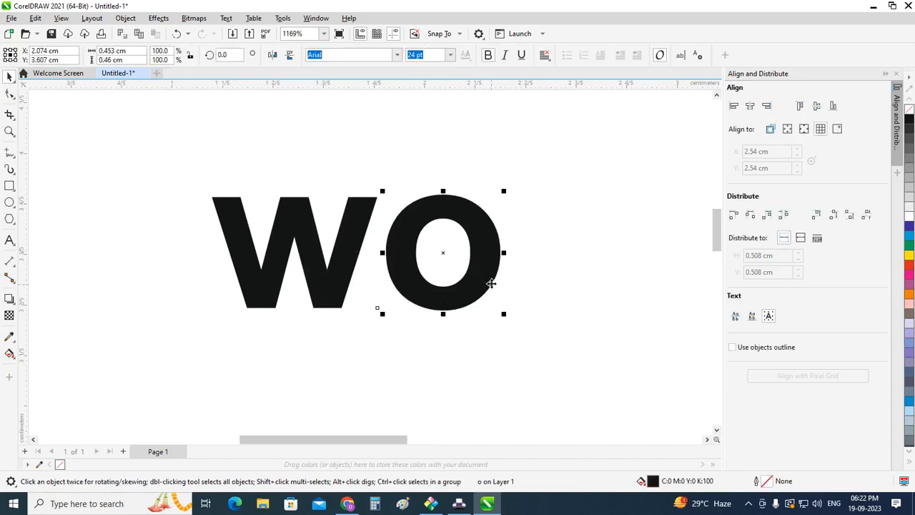
{"action": "mouse_move", "coordinate": [486, 276]}
{"action": "left_mouse_down"}
{"action": "mouse_move", "coordinate": [440, 280]}
{"action": "mouse_move", "coordinate": [490, 279]}
{"action": "left_mouse_up"}
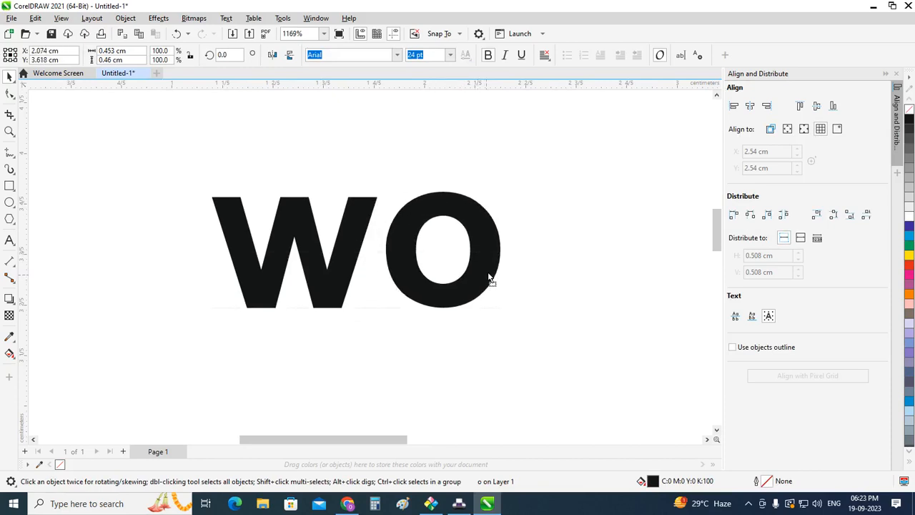
{"action": "left_click", "coordinate": [362, 240]}
{"action": "left_click", "coordinate": [357, 238]}
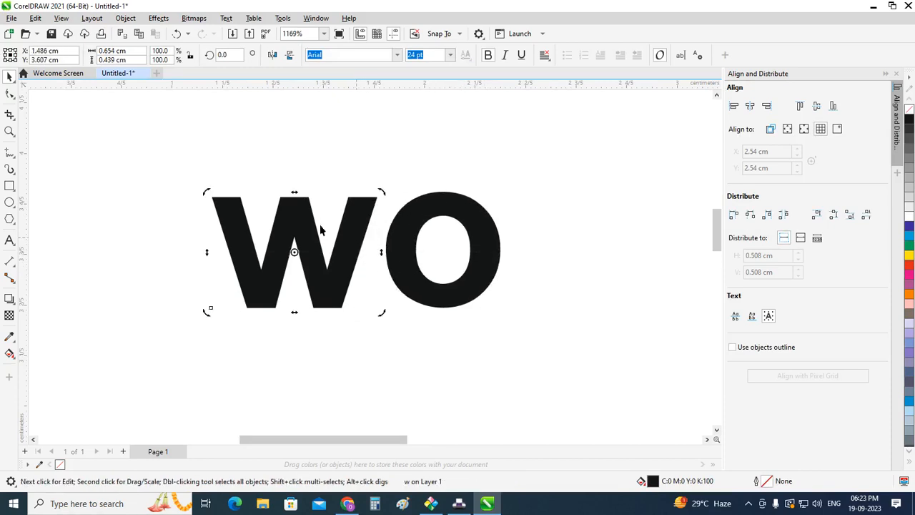
{"action": "left_click", "coordinate": [422, 216]}
{"action": "left_click_drag", "start_coordinate": [421, 212], "coordinate": [349, 220]}
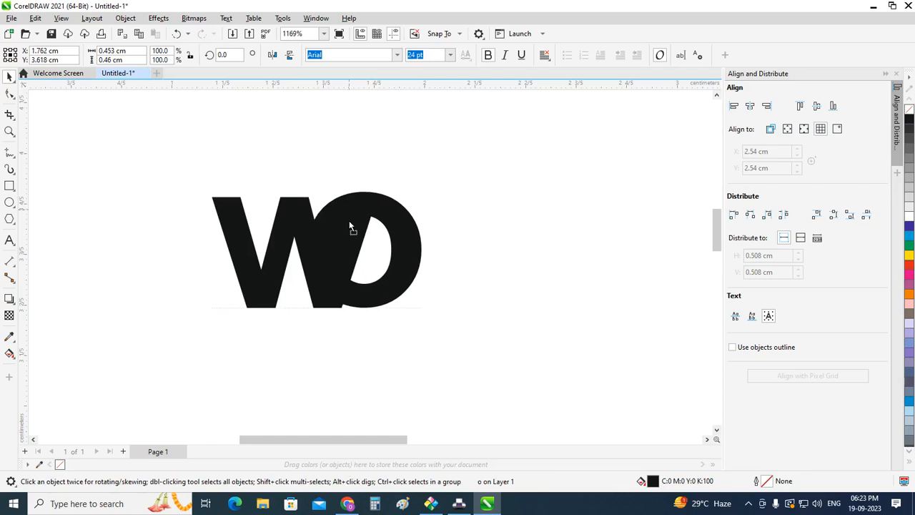
Step: Remove the fill from both letters and give them a black outline
{"action": "left_click", "coordinate": [300, 211], "text": "shift"}
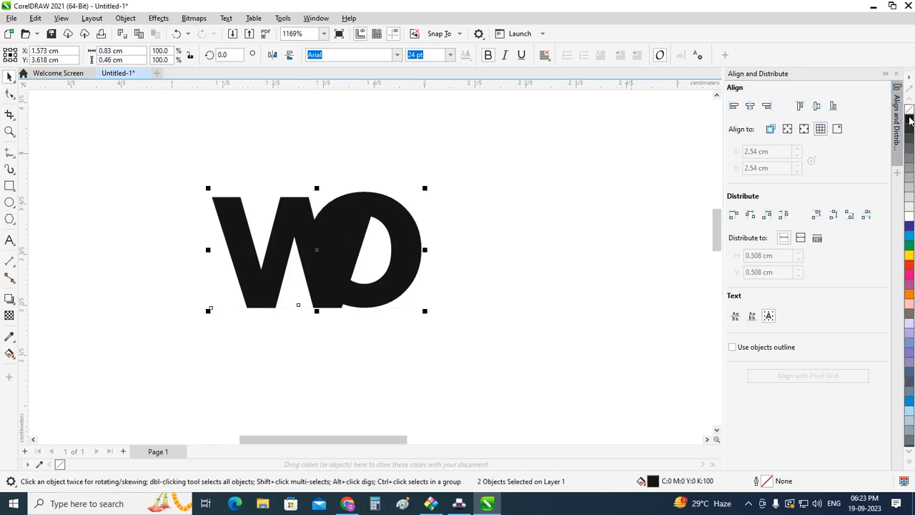
{"action": "left_click", "coordinate": [908, 109]}
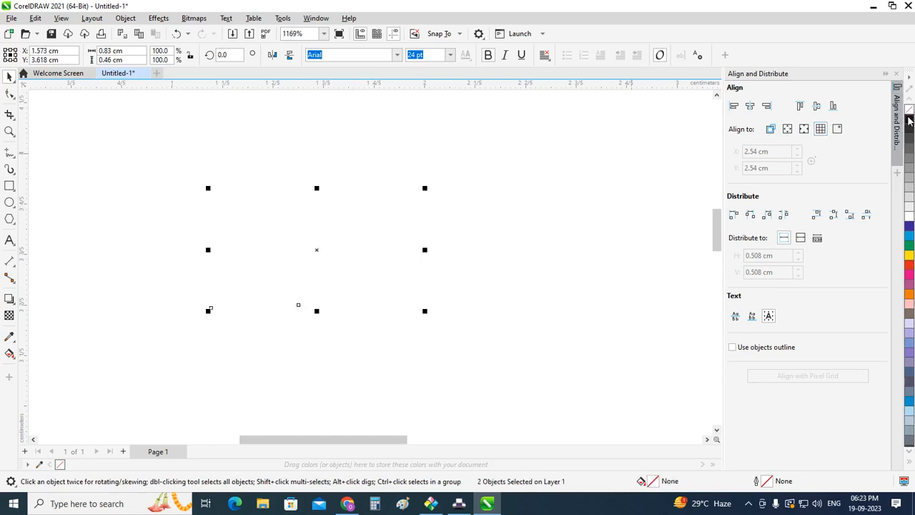
{"action": "right_click", "coordinate": [910, 119]}
Step: Skew both outlined letters horizontally so they slant to the right like italics
{"action": "left_click", "coordinate": [305, 204]}
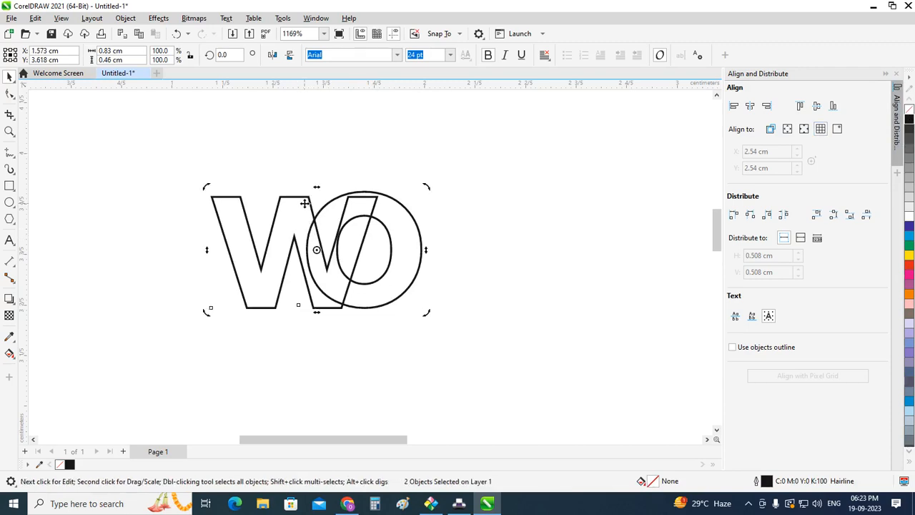
{"action": "left_click_drag", "start_coordinate": [317, 188], "coordinate": [347, 194]}
{"action": "left_click", "coordinate": [550, 306]}
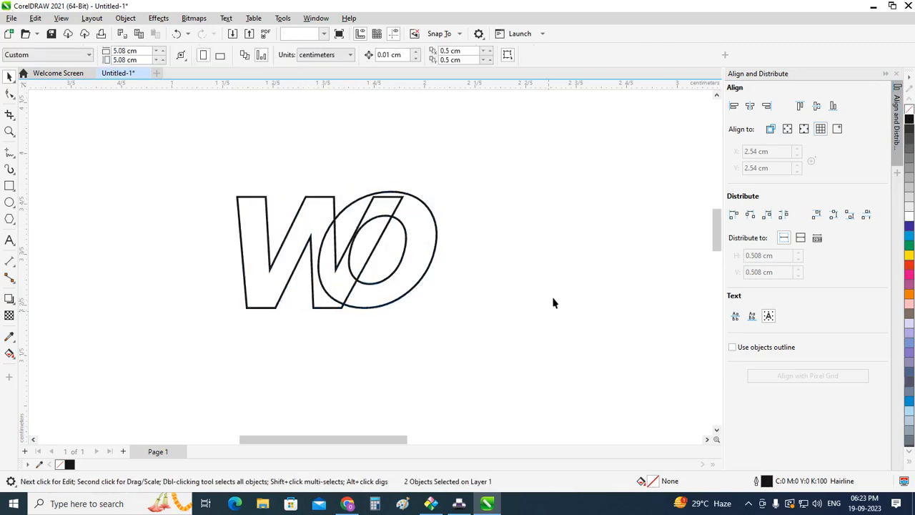
Step: Shift the slanted o to the right until its edge overlaps only the w's last stroke
{"action": "left_click", "coordinate": [419, 268]}
{"action": "left_click_drag", "start_coordinate": [415, 264], "coordinate": [437, 271]}
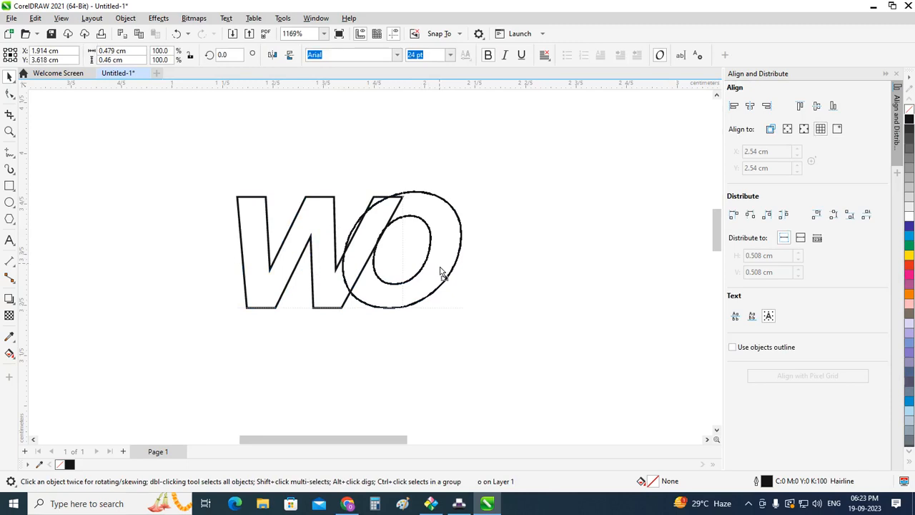
{"action": "left_click_drag", "start_coordinate": [441, 272], "coordinate": [441, 273]}
{"action": "left_click", "coordinate": [527, 303]}
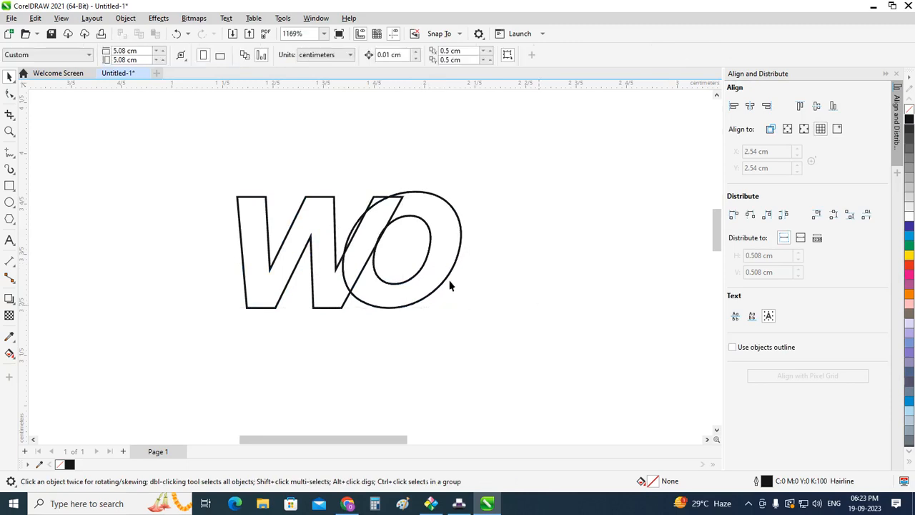
{"action": "left_click", "coordinate": [372, 240]}
{"action": "scroll", "coordinate": [372, 236], "scroll_direction": "up", "scroll_amount": 2}
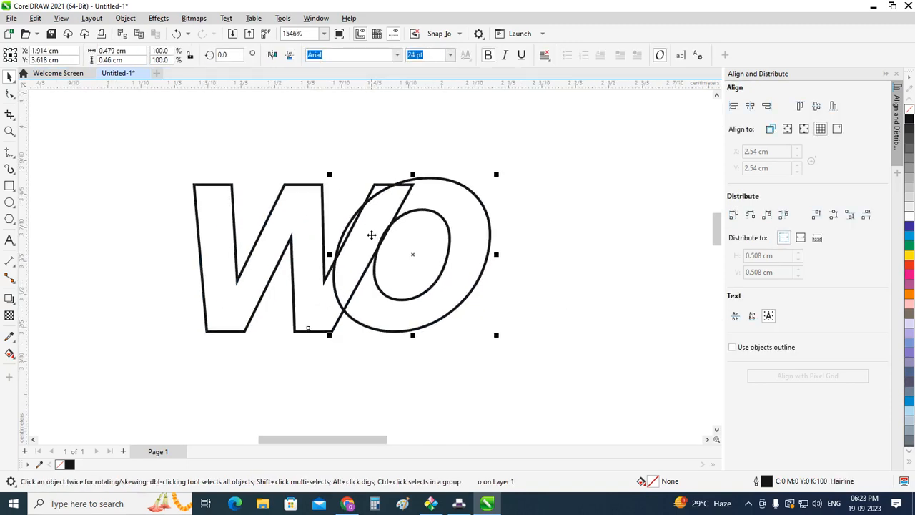
{"action": "scroll", "coordinate": [372, 234], "scroll_direction": "up", "scroll_amount": 2}
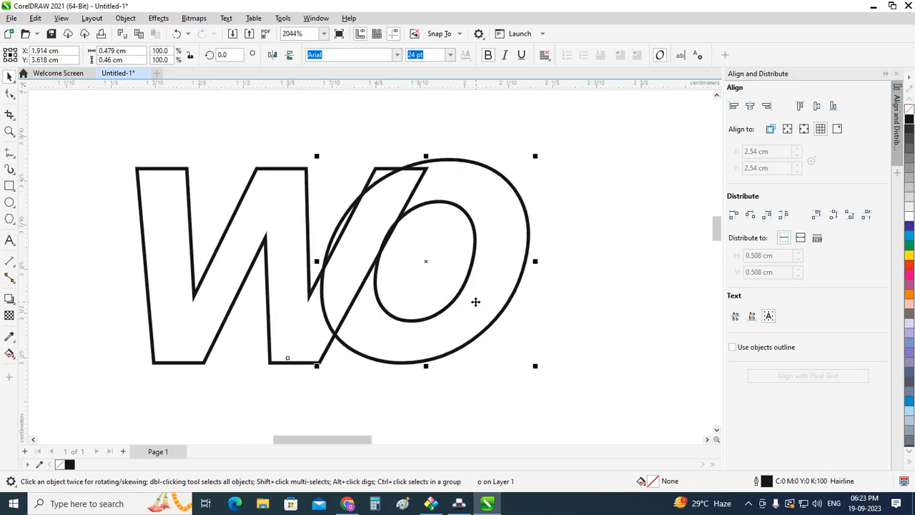
{"action": "left_click_drag", "start_coordinate": [473, 301], "coordinate": [480, 302]}
{"action": "scroll", "coordinate": [480, 301], "scroll_direction": "up", "scroll_amount": 1}
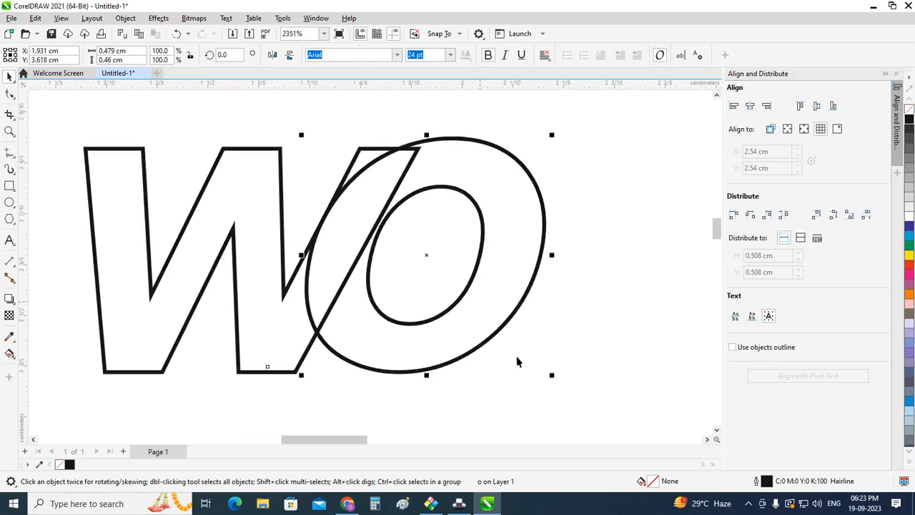
Step: Scale the o down proportionally to about 0.45 cm wide and lower it to sit level with the w
{"action": "left_click_drag", "start_coordinate": [552, 375], "coordinate": [546, 372]}
{"action": "scroll", "coordinate": [545, 373], "scroll_direction": "down", "scroll_amount": 1}
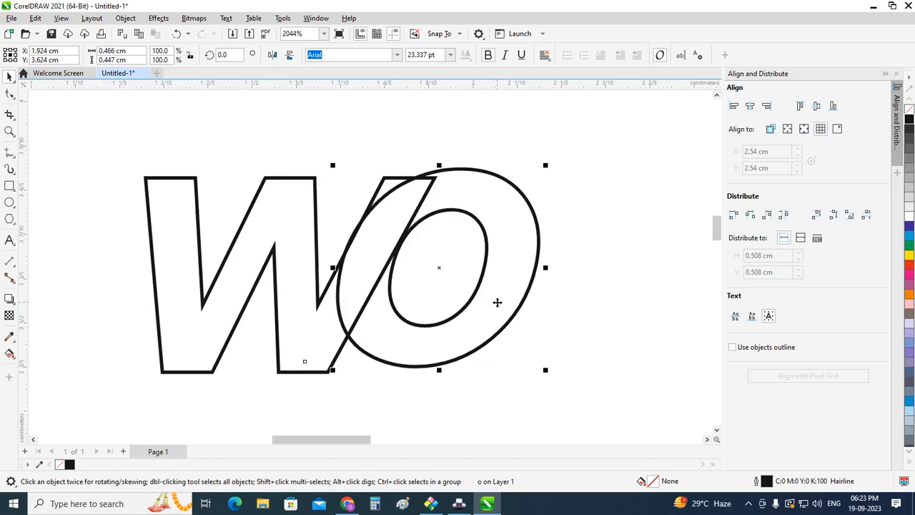
{"action": "left_click_drag", "start_coordinate": [494, 308], "coordinate": [495, 314]}
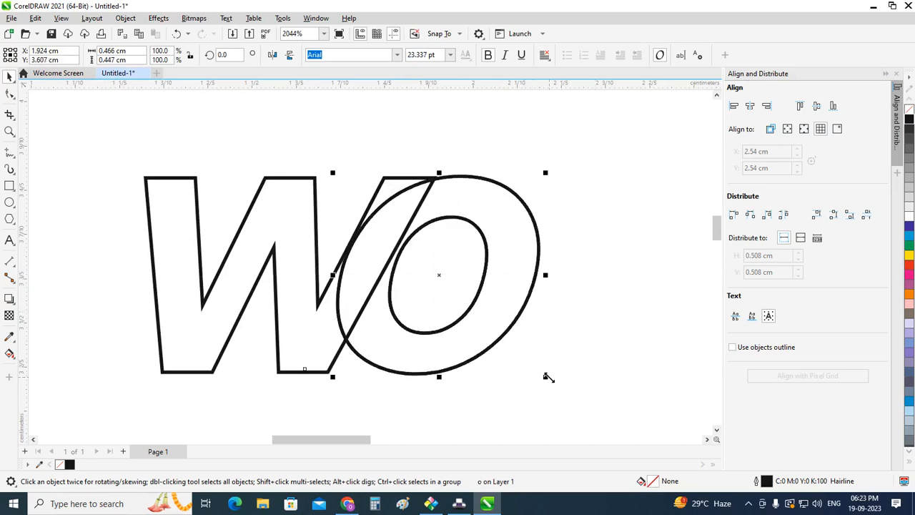
{"action": "scroll", "coordinate": [548, 377], "scroll_direction": "up", "scroll_amount": 1}
{"action": "left_click_drag", "start_coordinate": [545, 377], "coordinate": [536, 372]}
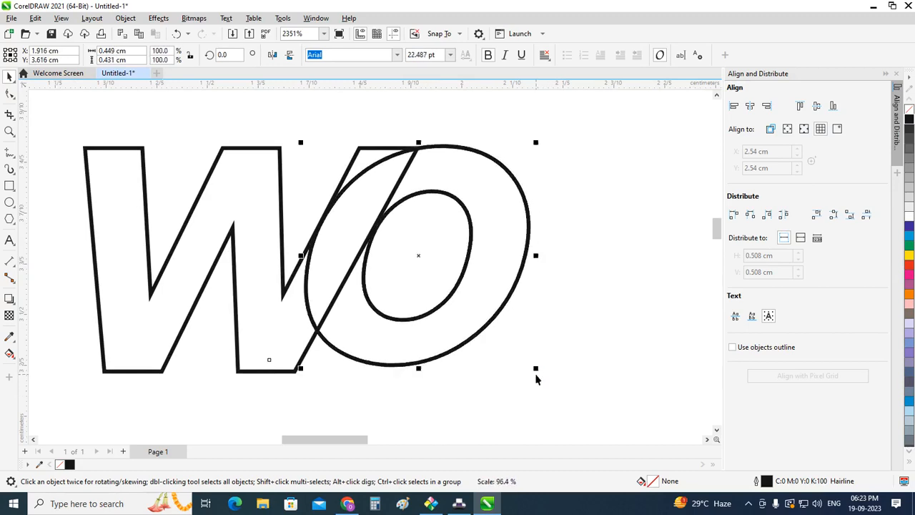
{"action": "scroll", "coordinate": [594, 364], "scroll_direction": "down", "scroll_amount": 1}
{"action": "left_click", "coordinate": [627, 384]}
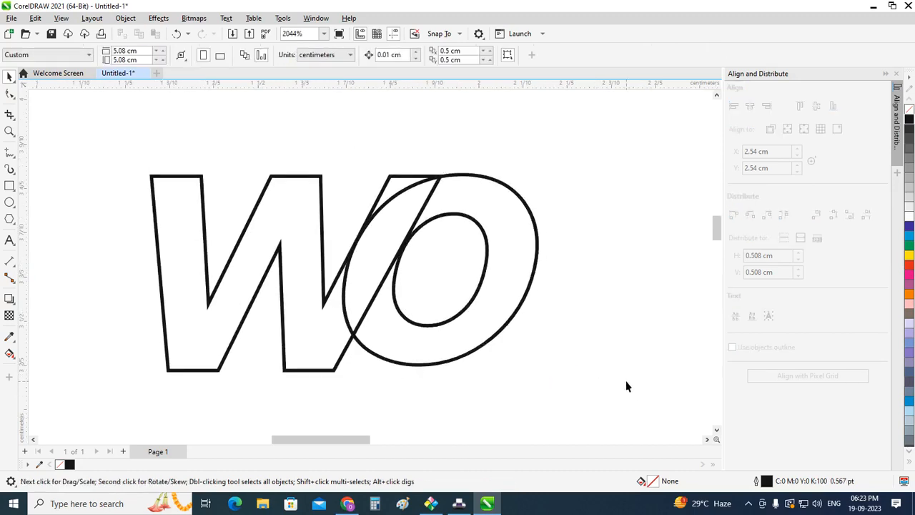
{"action": "scroll", "coordinate": [627, 384], "scroll_direction": "down", "scroll_amount": 1}
{"action": "left_click", "coordinate": [245, 265]}
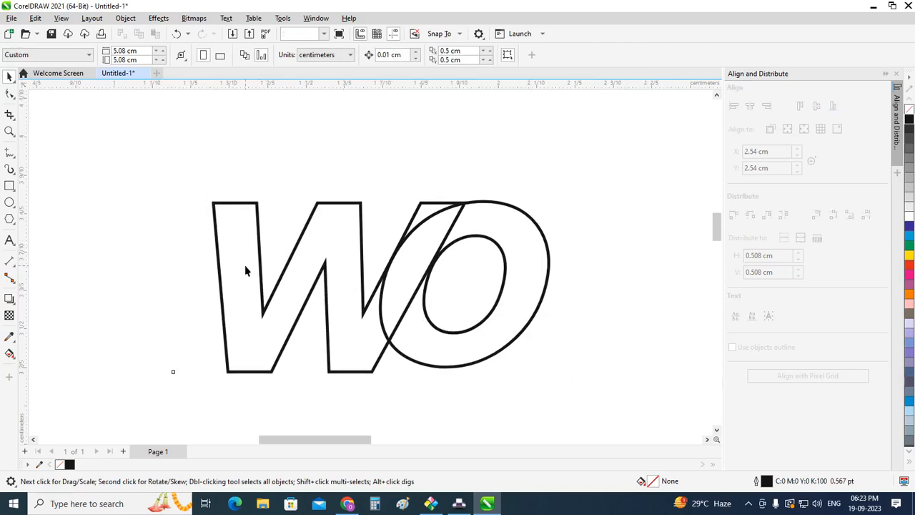
{"action": "left_click", "coordinate": [415, 143]}
{"action": "left_click", "coordinate": [347, 503]}
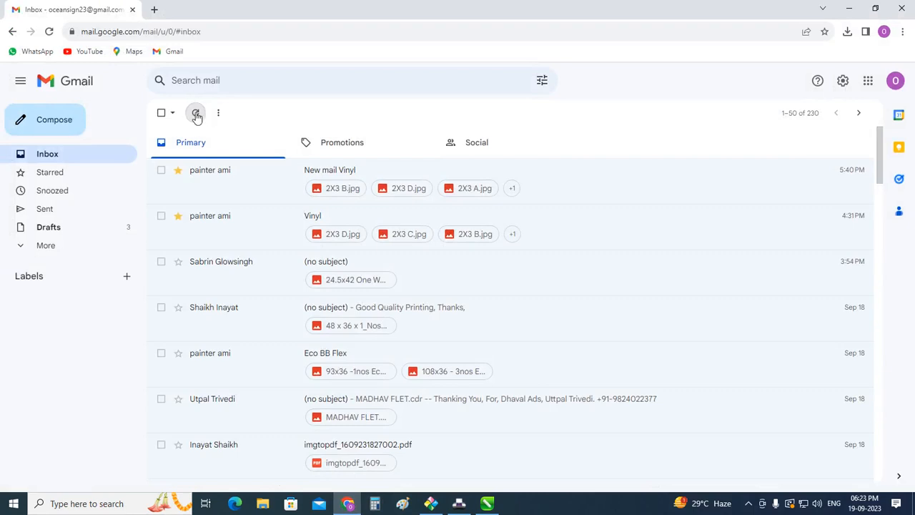
{"action": "left_click", "coordinate": [196, 114]}
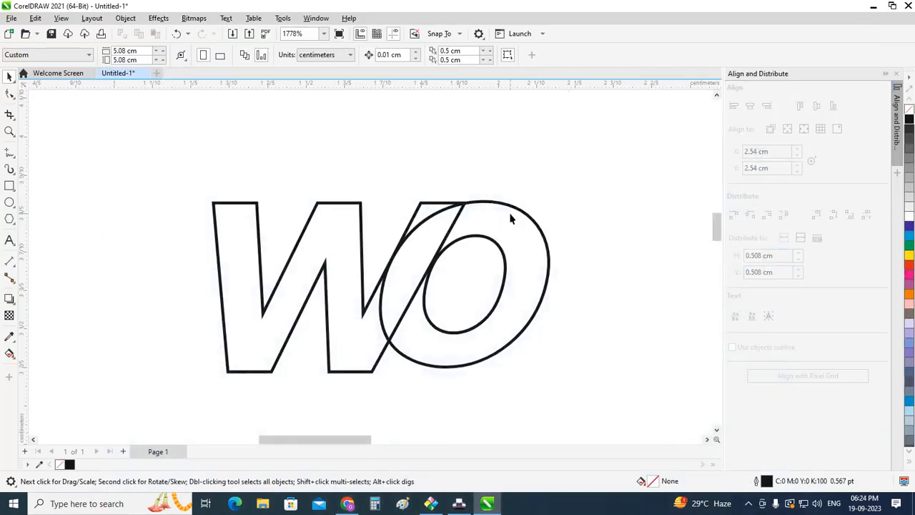
Step: Fill the w with cyan
{"action": "left_click", "coordinate": [365, 259]}
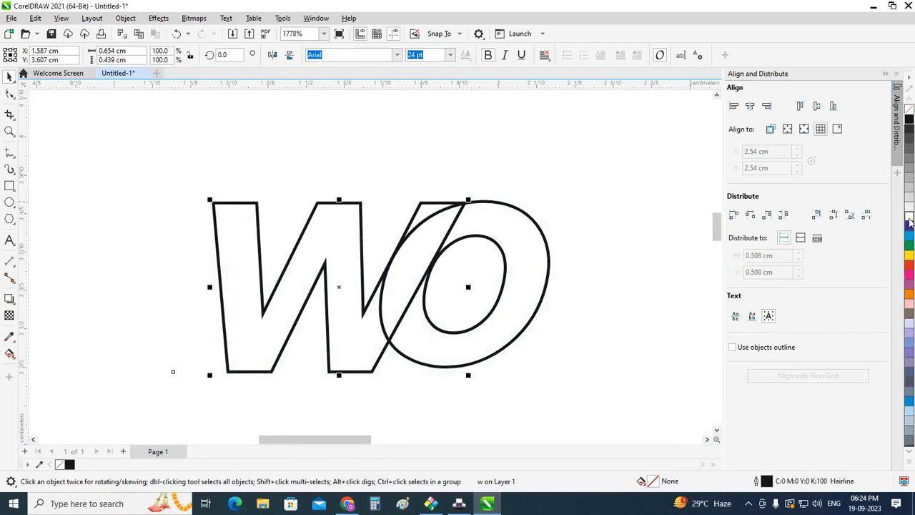
{"action": "left_click", "coordinate": [910, 241]}
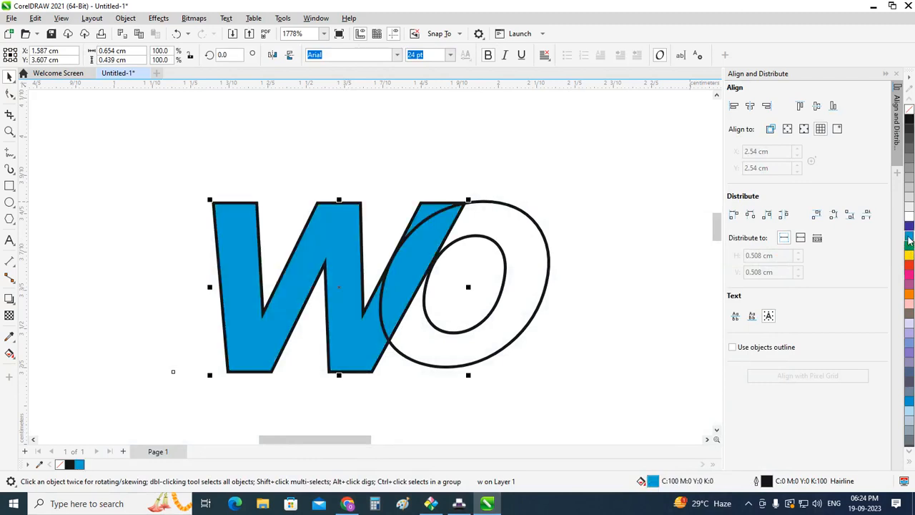
{"action": "left_click", "coordinate": [561, 236]}
{"action": "left_click", "coordinate": [542, 255]}
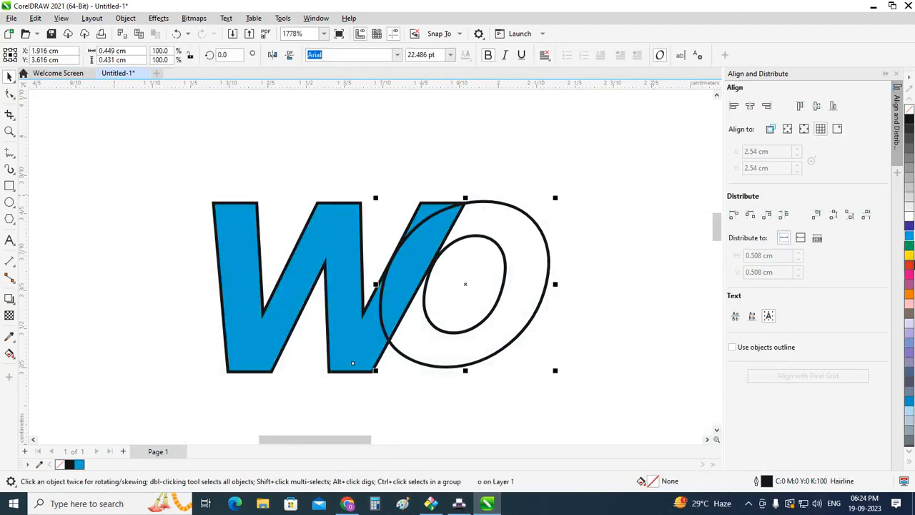
{"action": "left_click", "coordinate": [626, 201]}
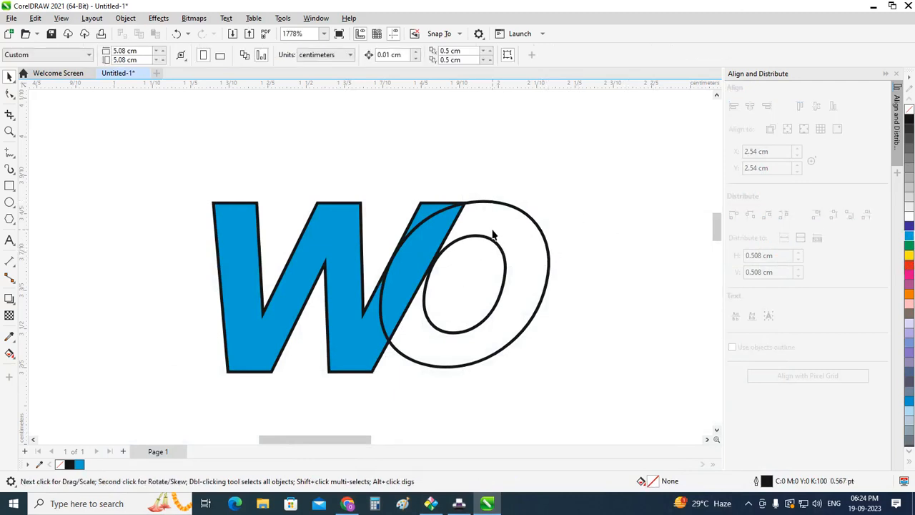
Step: Create a separate cyan shape from the area where the w and o overlap, using Smart Fill on both letters
{"action": "left_click", "coordinate": [492, 232]}
{"action": "left_click", "coordinate": [276, 260], "text": "shift"}
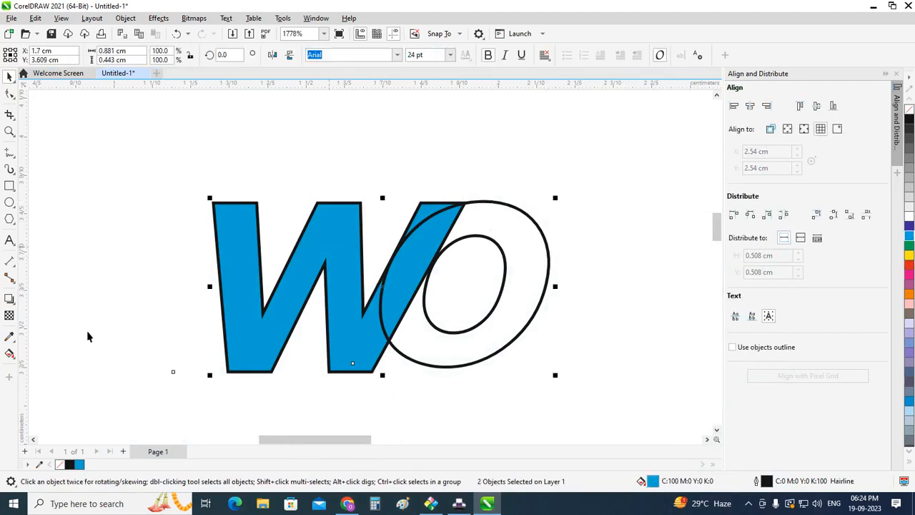
{"action": "left_click", "coordinate": [11, 353]}
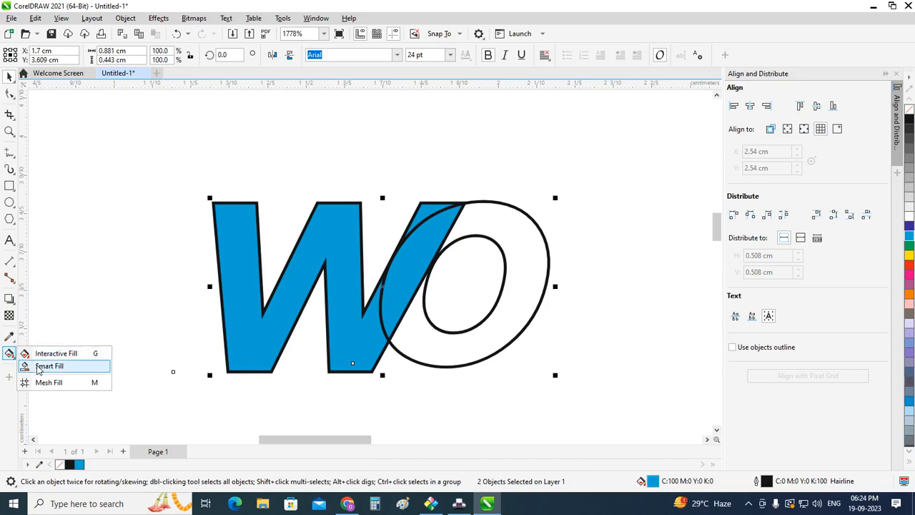
{"action": "left_click", "coordinate": [42, 367]}
{"action": "left_click", "coordinate": [423, 251]}
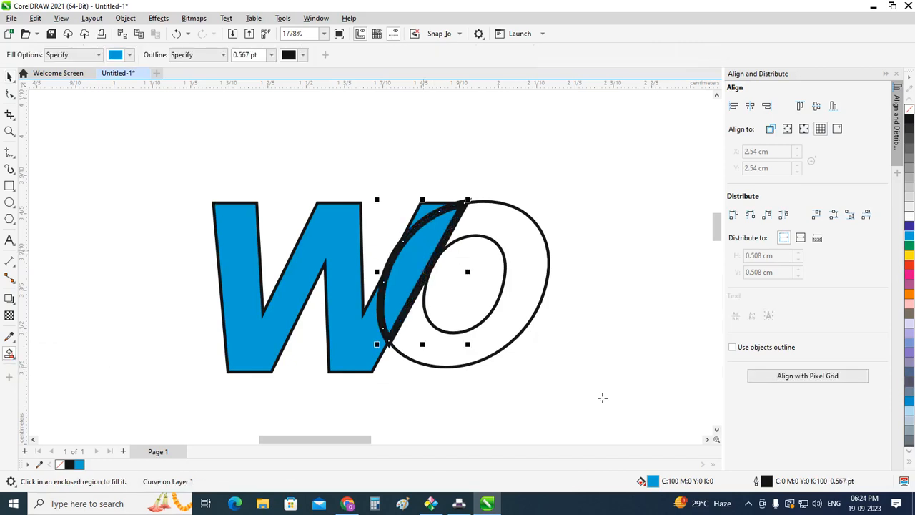
Step: Try to set the overlap shape's outline width to 0.5 pt with Smart Fill
{"action": "left_click", "coordinate": [271, 57]}
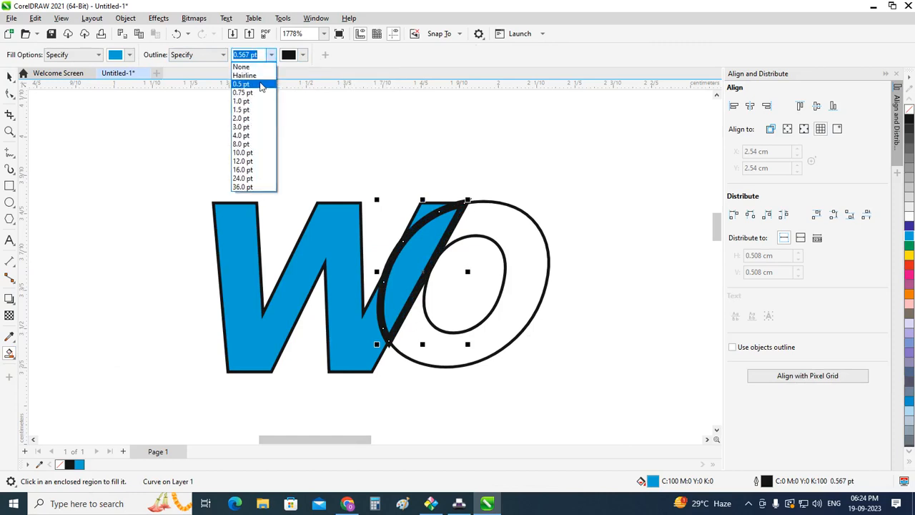
{"action": "left_click", "coordinate": [260, 85]}
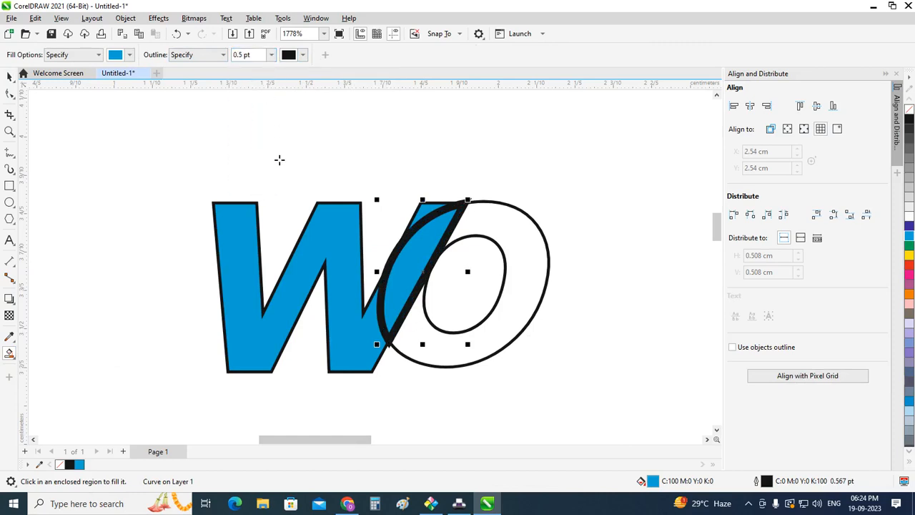
{"action": "left_click", "coordinate": [10, 78]}
{"action": "left_click", "coordinate": [298, 147]}
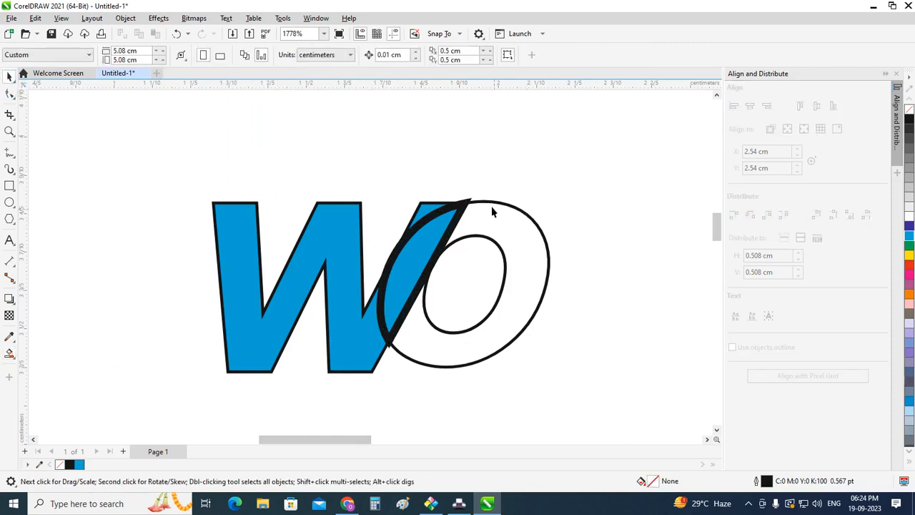
Step: Set the outline width of the shape where the w and o overlap to Hairline
{"action": "left_click", "coordinate": [458, 206]}
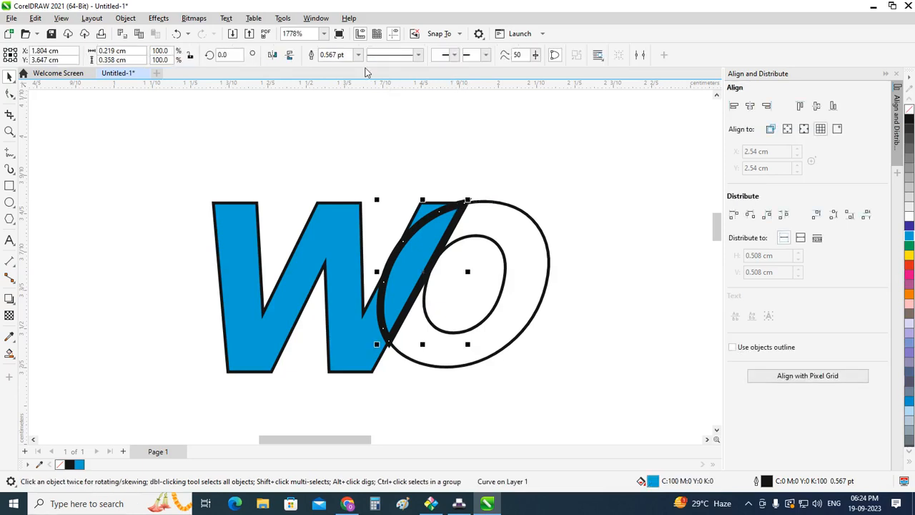
{"action": "left_click", "coordinate": [359, 55]}
{"action": "left_click", "coordinate": [332, 69]}
{"action": "left_click", "coordinate": [524, 171]}
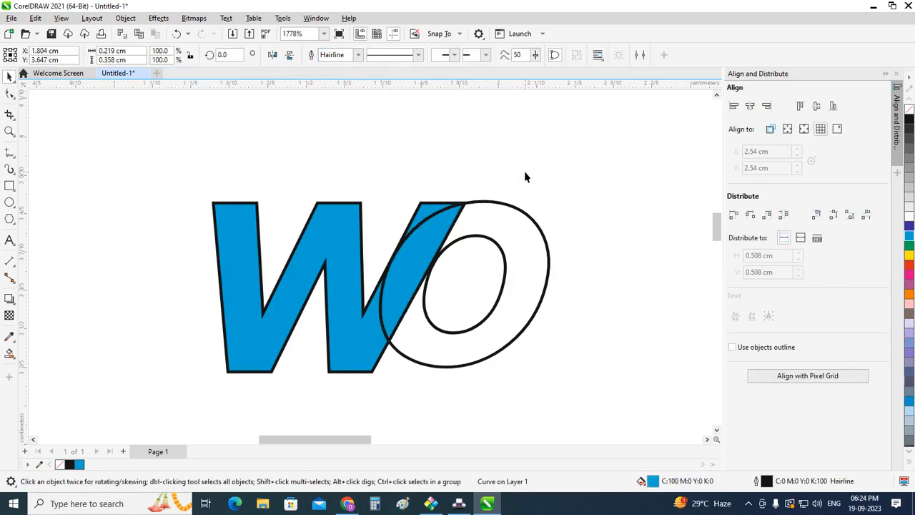
Step: Fill the overlap shape between the w and o with white
{"action": "left_click", "coordinate": [527, 244]}
{"action": "left_click", "coordinate": [435, 225]}
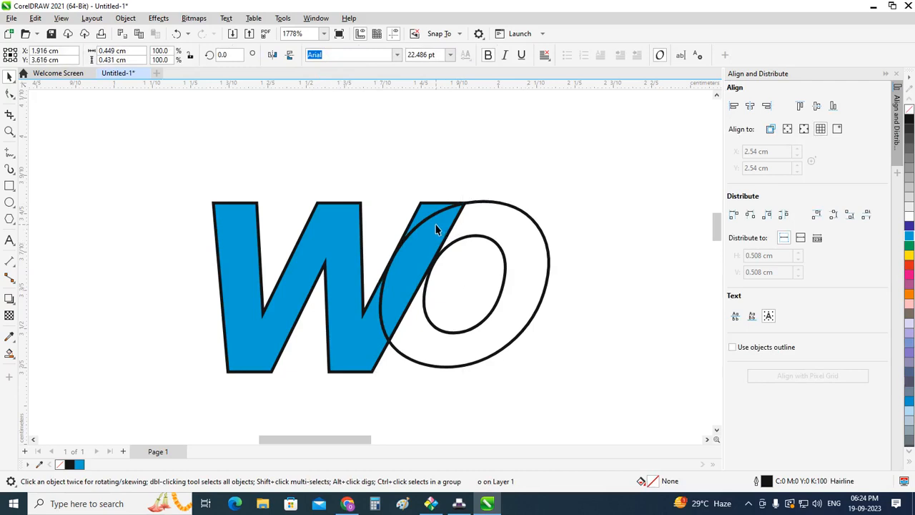
{"action": "left_click", "coordinate": [909, 218]}
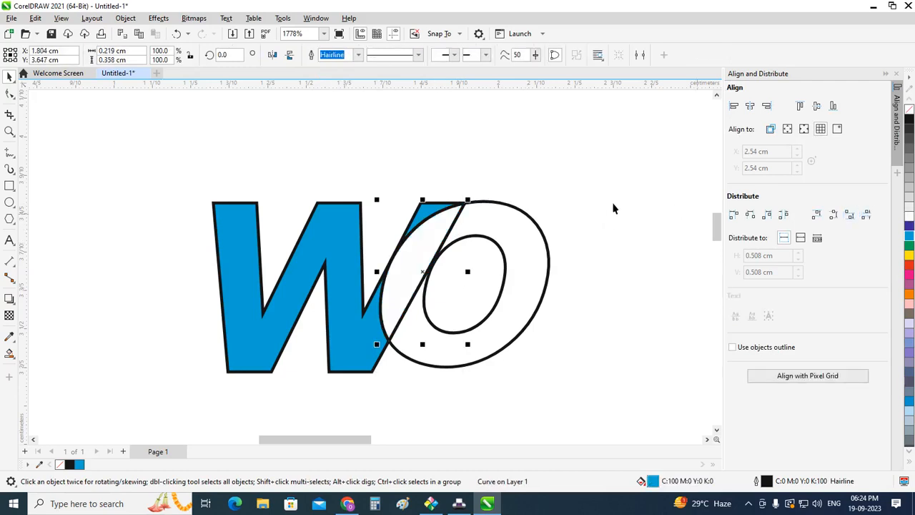
{"action": "left_click", "coordinate": [613, 204]}
Step: Fill the o with dark blue (C:100 M:100 Y:0 K:0)
{"action": "left_click", "coordinate": [535, 274]}
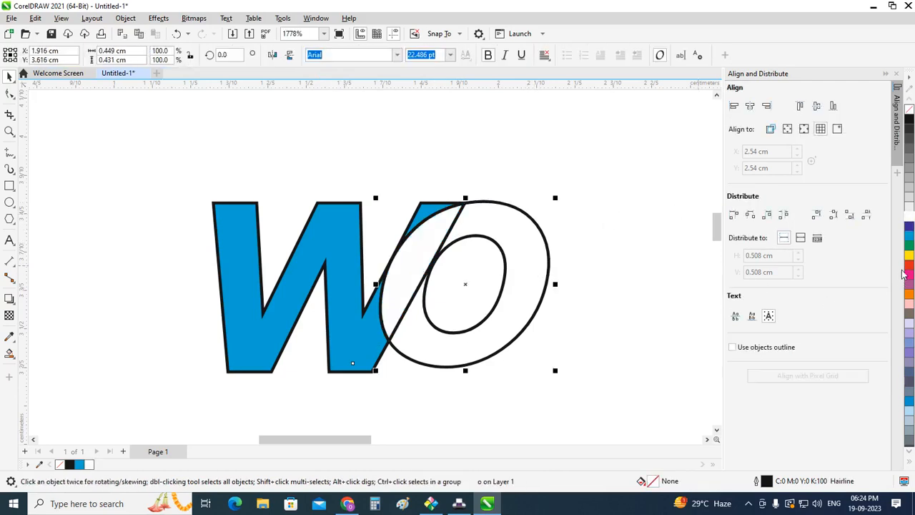
{"action": "left_click", "coordinate": [908, 229]}
{"action": "left_click", "coordinate": [582, 249]}
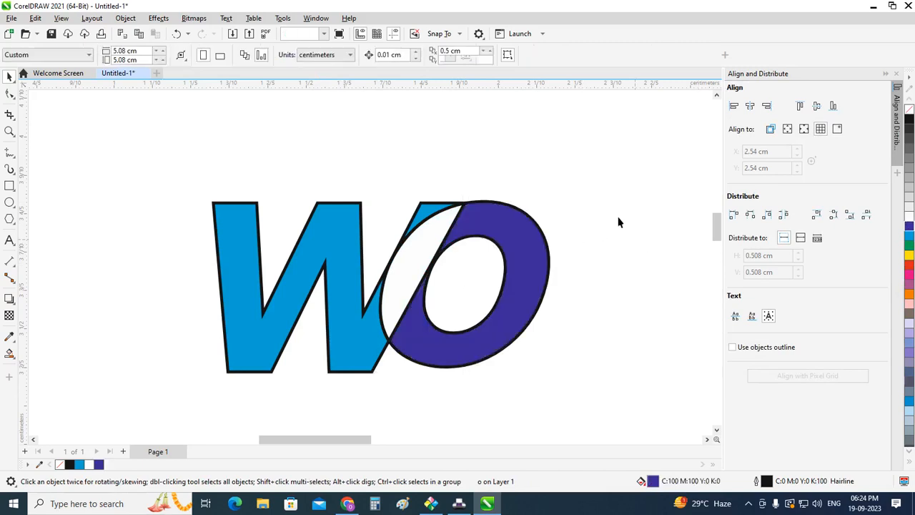
Step: Set the white overlap shape's outline width to None
{"action": "left_click", "coordinate": [432, 221]}
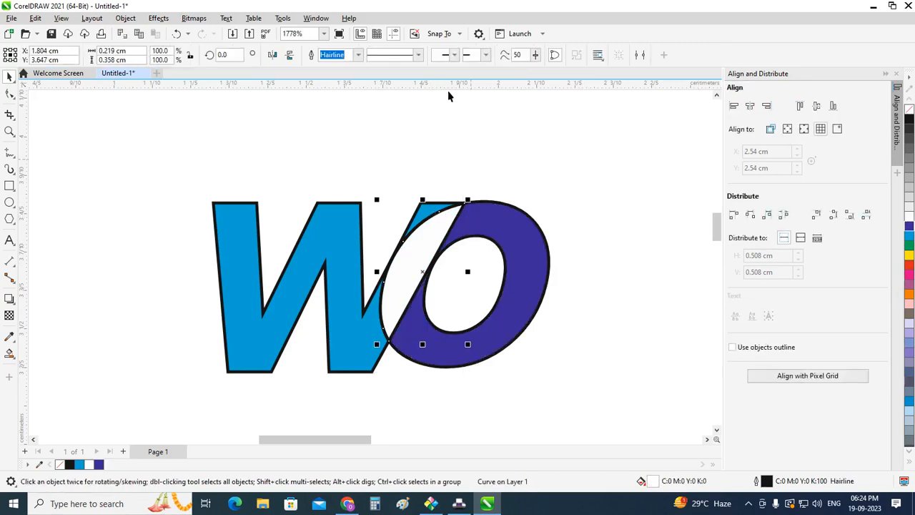
{"action": "left_click", "coordinate": [360, 56]}
{"action": "left_click", "coordinate": [351, 69]}
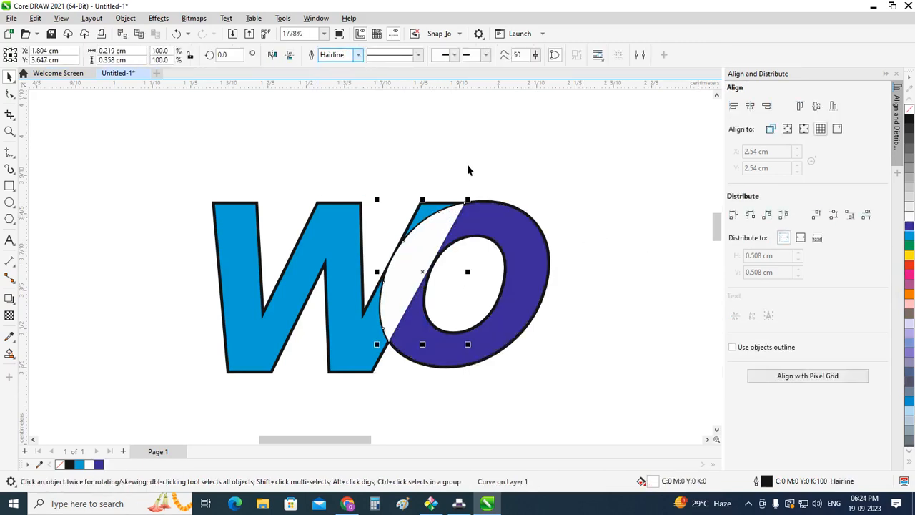
{"action": "left_click", "coordinate": [468, 166]}
Step: Remove the outlines from the w and the o
{"action": "left_click", "coordinate": [432, 210]}
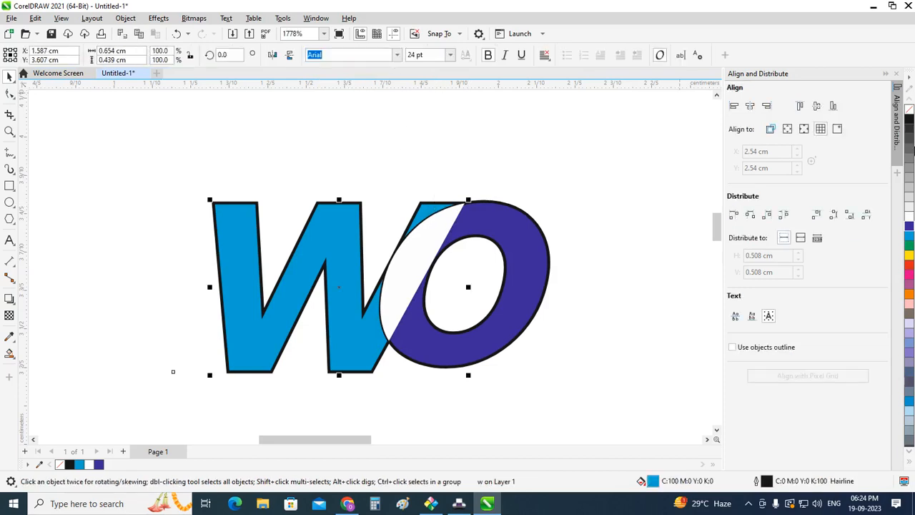
{"action": "right_click", "coordinate": [910, 110]}
{"action": "left_click", "coordinate": [636, 225]}
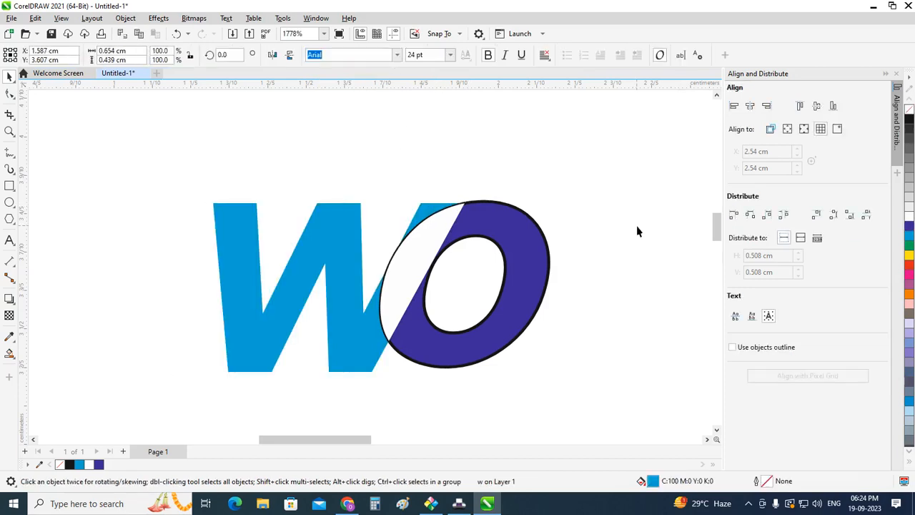
{"action": "left_click", "coordinate": [523, 239]}
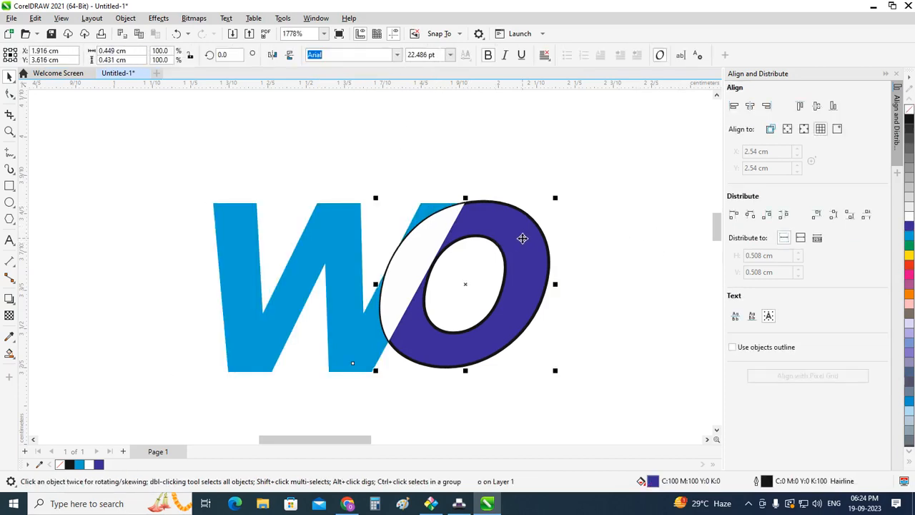
{"action": "right_click", "coordinate": [909, 110]}
{"action": "left_click", "coordinate": [633, 210]}
Step: Group the w, the o and the white overlap shape
{"action": "scroll", "coordinate": [631, 257], "scroll_direction": "down", "scroll_amount": 1}
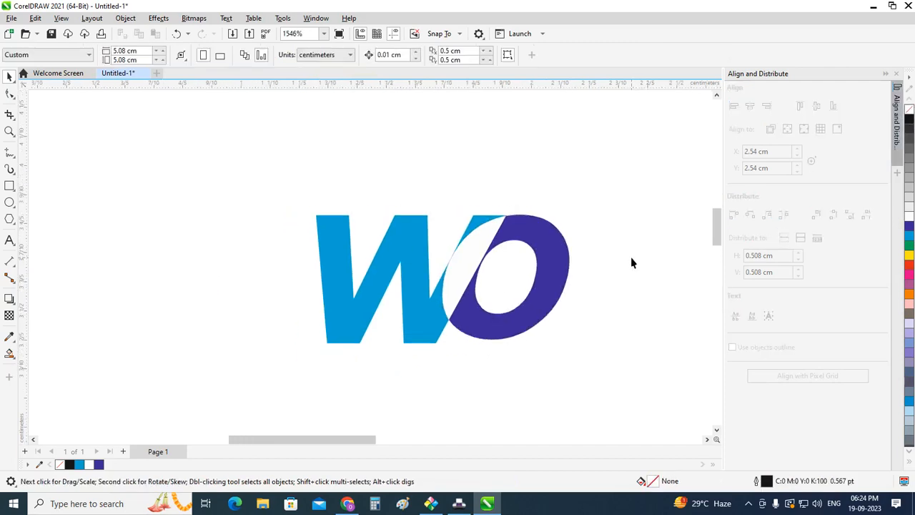
{"action": "scroll", "coordinate": [631, 259], "scroll_direction": "down", "scroll_amount": 1}
{"action": "left_click_drag", "start_coordinate": [522, 371], "coordinate": [644, 402]}
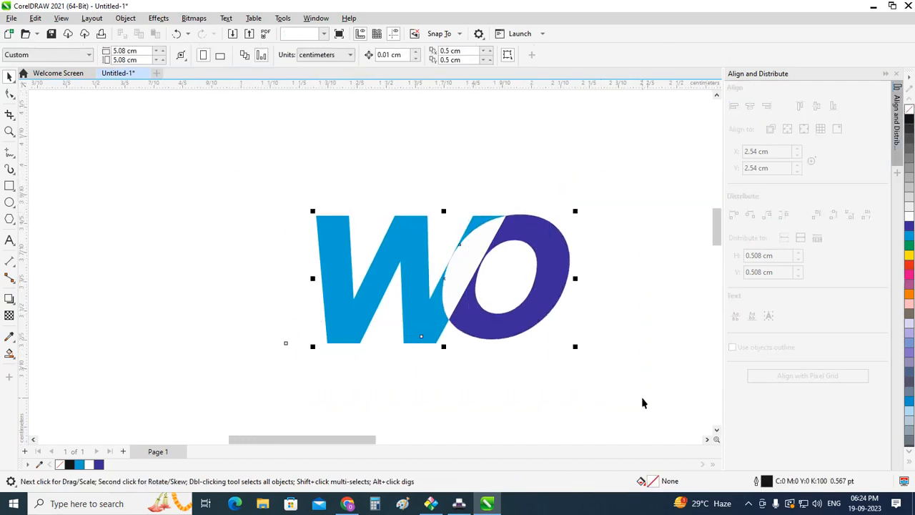
{"action": "left_click", "coordinate": [643, 352]}
Step: Draw a circle about 0.89 cm in diameter around the w, crossing the o
{"action": "left_click", "coordinate": [14, 207]}
{"action": "left_click", "coordinate": [26, 203]}
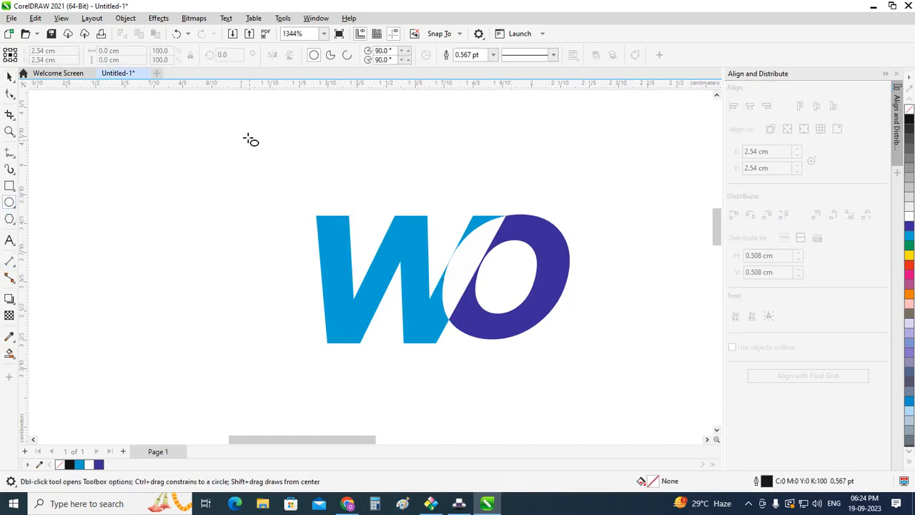
{"action": "left_click_drag", "start_coordinate": [249, 139], "coordinate": [492, 396]}
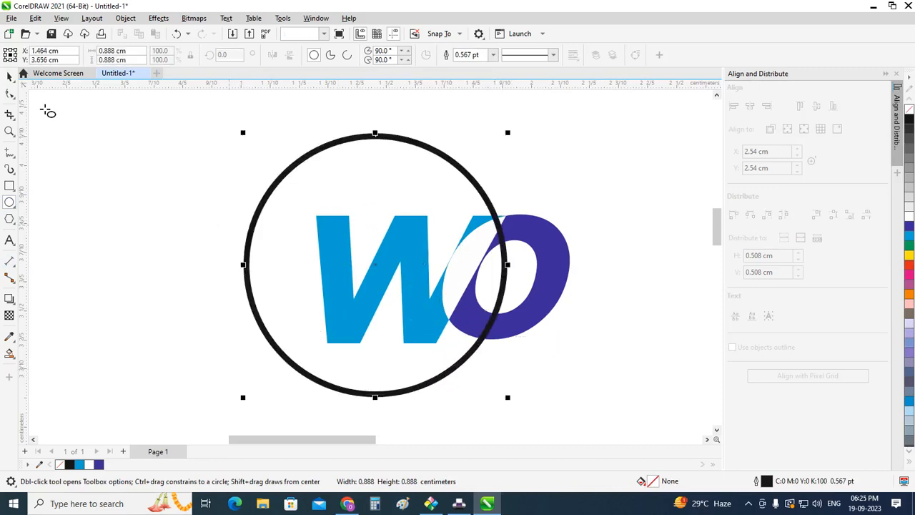
Step: Shift the circle slightly right over the lettermark and scale it down to about 0.88 cm in diameter
{"action": "left_click", "coordinate": [10, 78]}
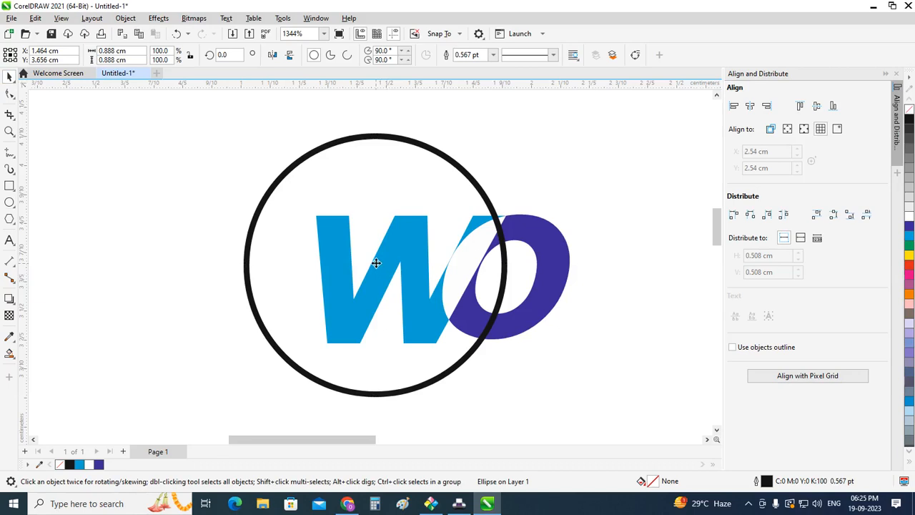
{"action": "mouse_move", "coordinate": [378, 262]}
{"action": "left_mouse_down"}
{"action": "mouse_move", "coordinate": [396, 265]}
{"action": "mouse_move", "coordinate": [387, 263]}
{"action": "left_mouse_up"}
{"action": "left_click", "coordinate": [622, 235]}
{"action": "left_click", "coordinate": [561, 273]}
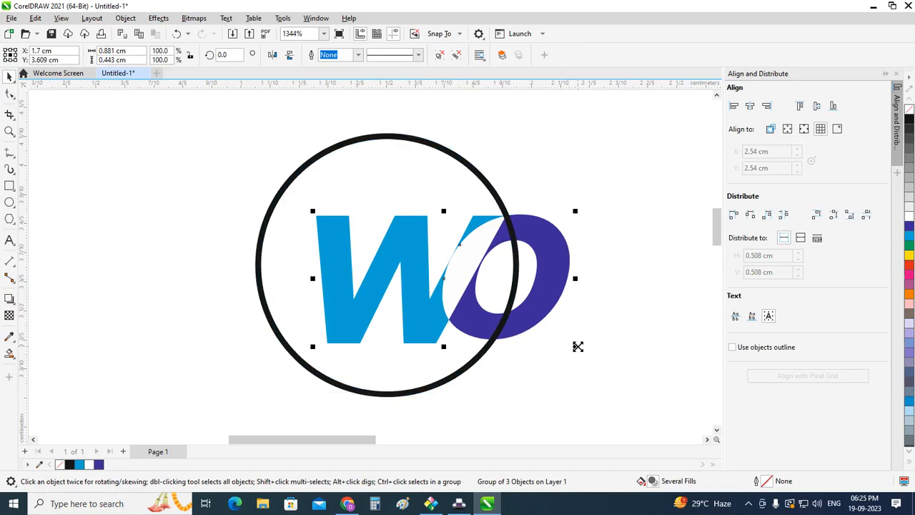
{"action": "left_click", "coordinate": [492, 384]}
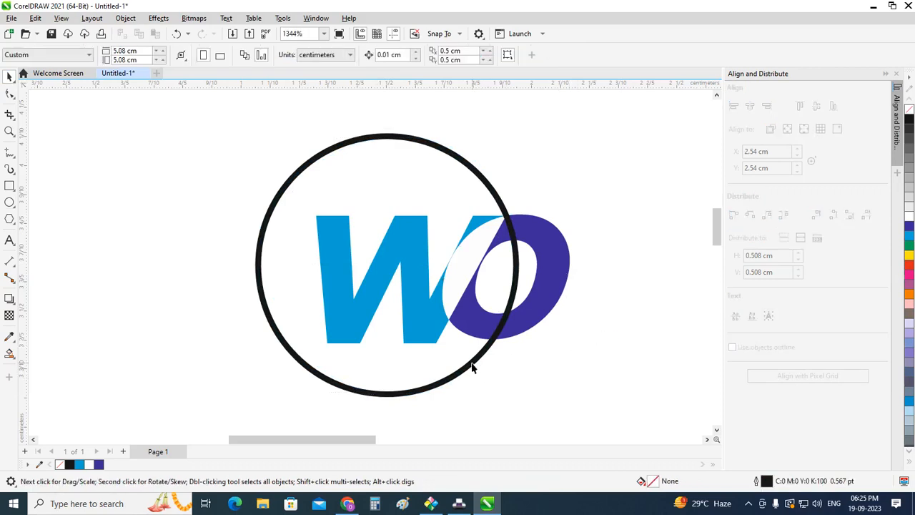
{"action": "left_click", "coordinate": [473, 366]}
{"action": "mouse_move", "coordinate": [520, 397]}
{"action": "left_mouse_down"}
{"action": "mouse_move", "coordinate": [488, 378]}
{"action": "mouse_move", "coordinate": [497, 371]}
{"action": "mouse_move", "coordinate": [522, 400]}
{"action": "left_mouse_up"}
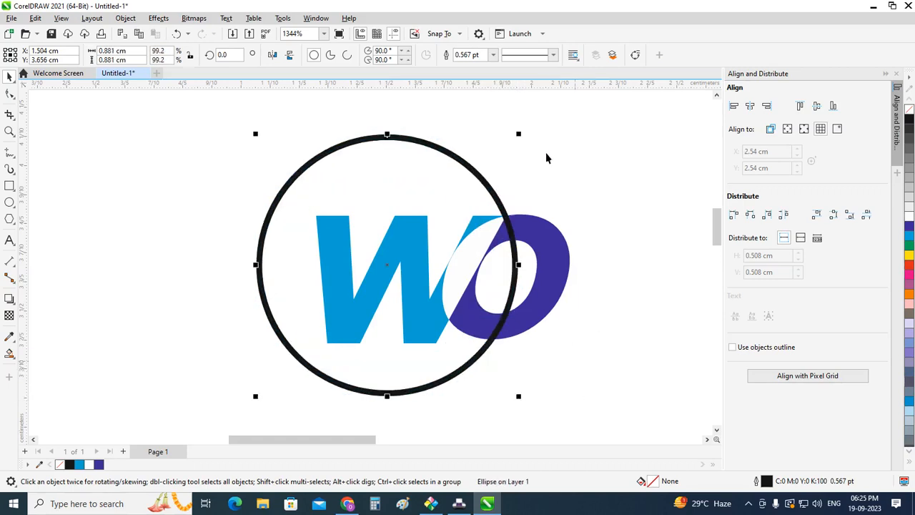
Step: Try outline widths of 4.0, 2.0 and 1.5 pt on the circle and settle on 1.0 pt
{"action": "left_click", "coordinate": [494, 56]}
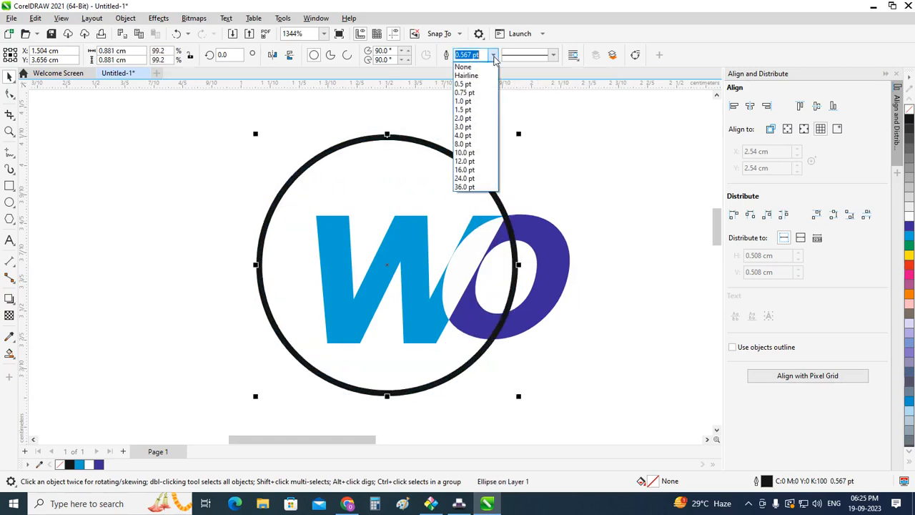
{"action": "left_click", "coordinate": [487, 137]}
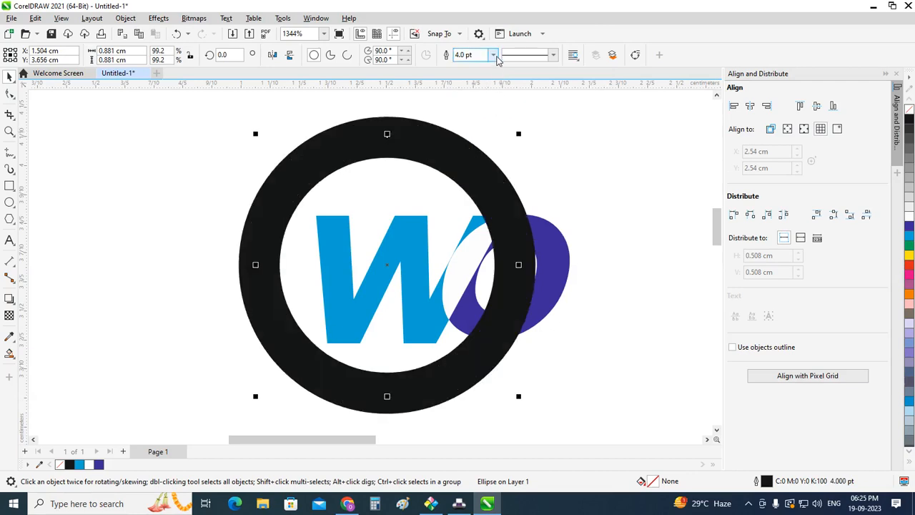
{"action": "left_click", "coordinate": [493, 55]}
{"action": "left_click", "coordinate": [477, 122]}
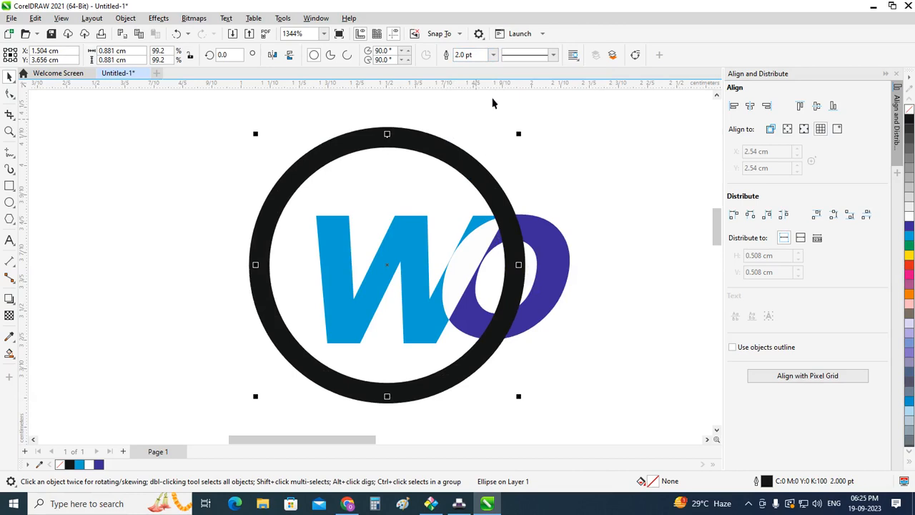
{"action": "left_click", "coordinate": [494, 55]}
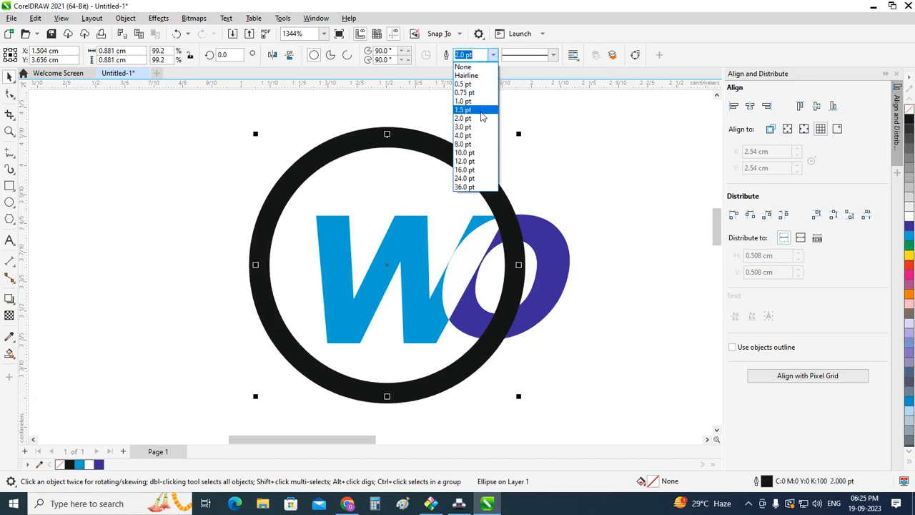
{"action": "left_click", "coordinate": [480, 111]}
{"action": "left_click", "coordinate": [493, 55]}
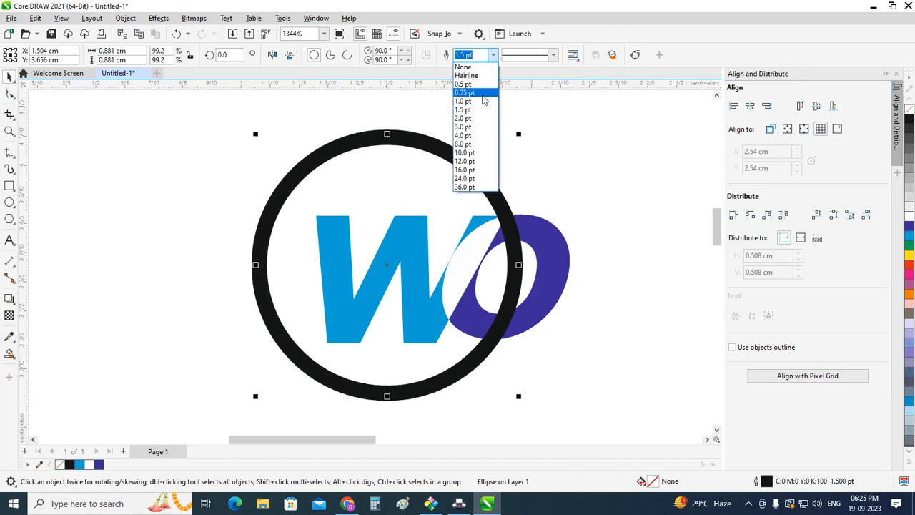
{"action": "left_click", "coordinate": [483, 102]}
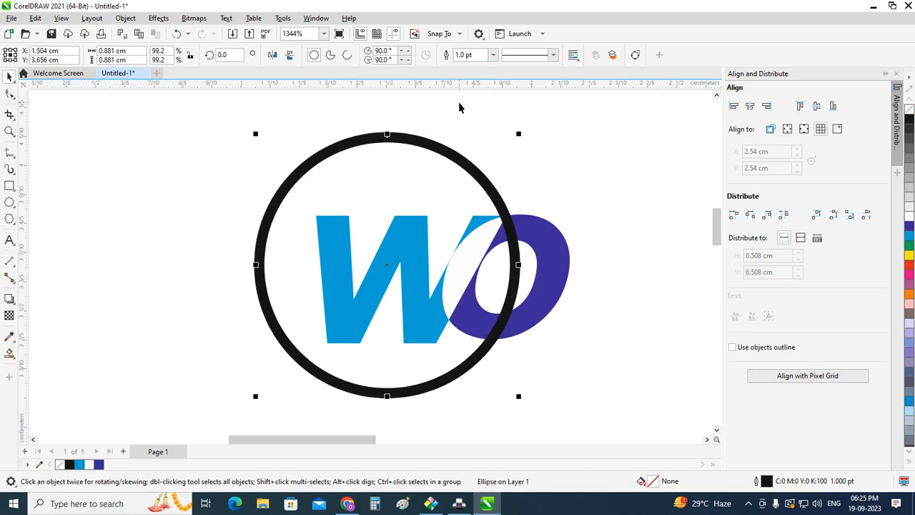
Step: Convert the circle to an arc running from about 34° to 320°, leaving a gap around the o
{"action": "left_click", "coordinate": [347, 55]}
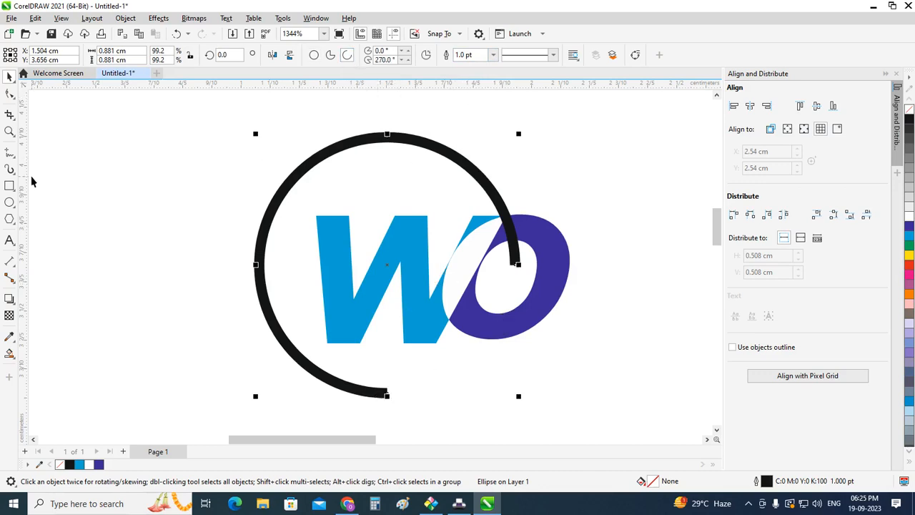
{"action": "left_click", "coordinate": [9, 93]}
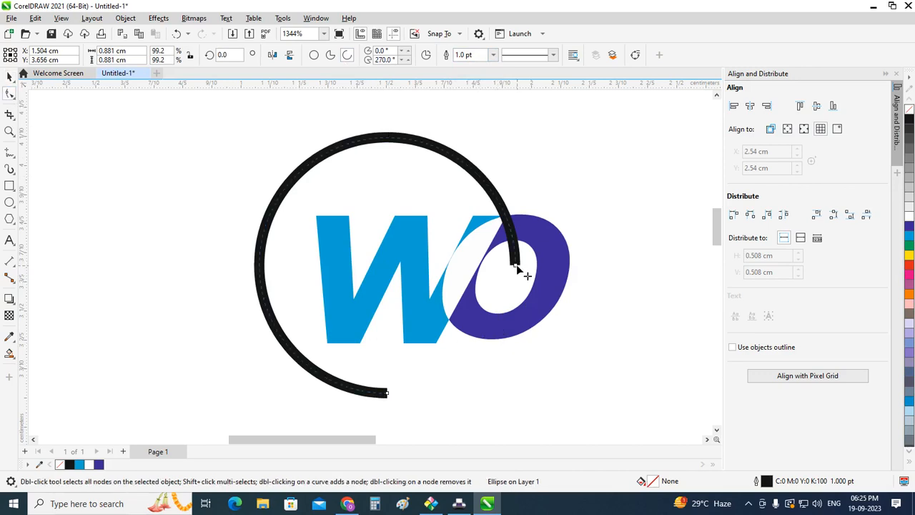
{"action": "left_click_drag", "start_coordinate": [517, 267], "coordinate": [498, 200]}
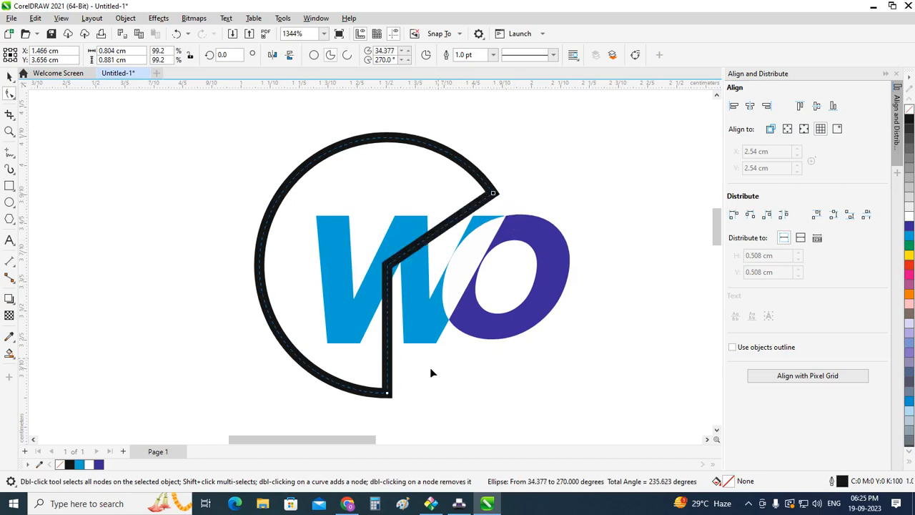
{"action": "left_click_drag", "start_coordinate": [388, 395], "coordinate": [489, 352]}
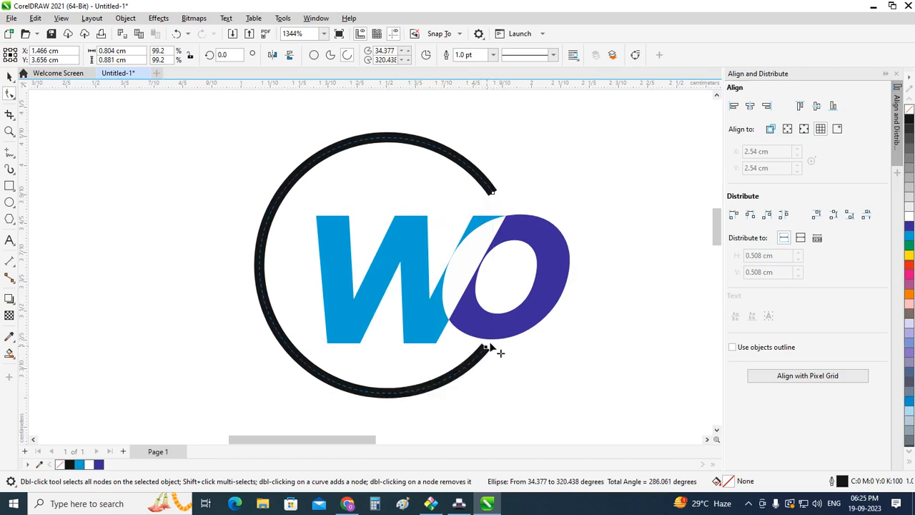
{"action": "left_click_drag", "start_coordinate": [485, 348], "coordinate": [499, 329]}
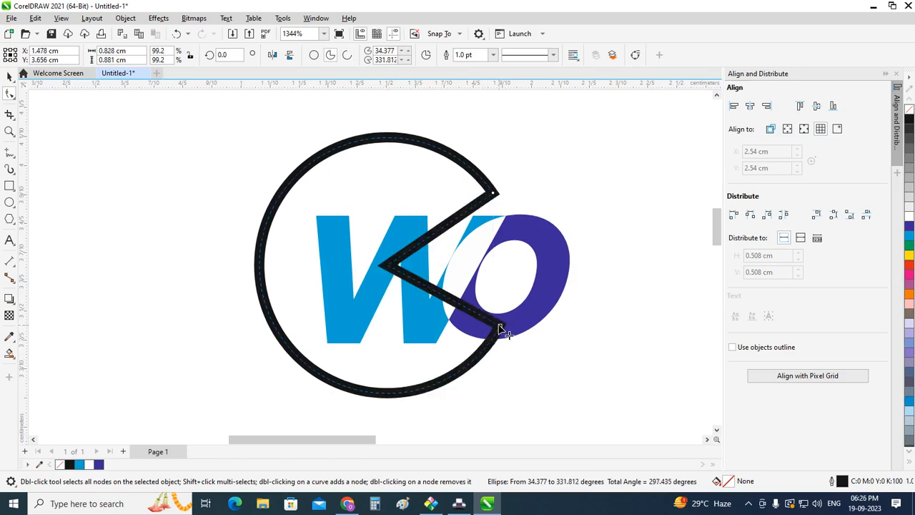
{"action": "key", "text": "ctrl+z"}
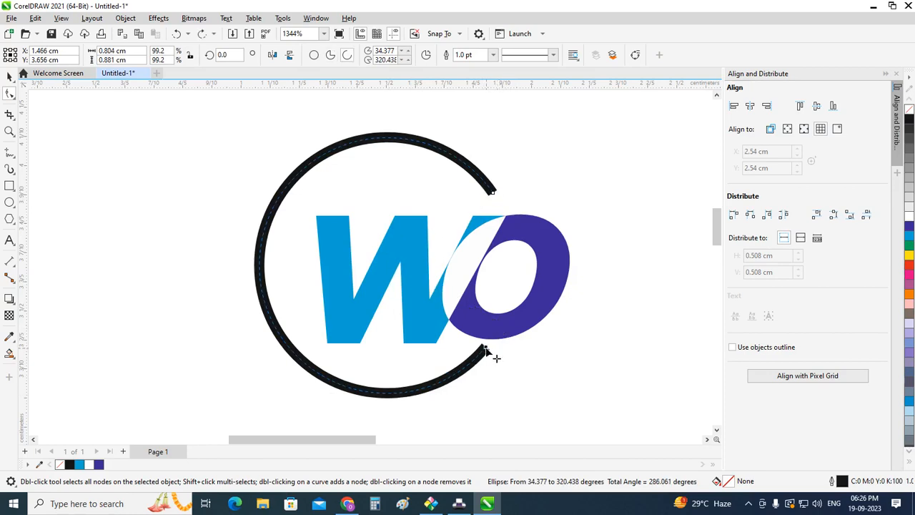
Step: Extend the lower end of the circular arc to about 323.6°, closer to the o
{"action": "left_click_drag", "start_coordinate": [485, 348], "coordinate": [491, 344]}
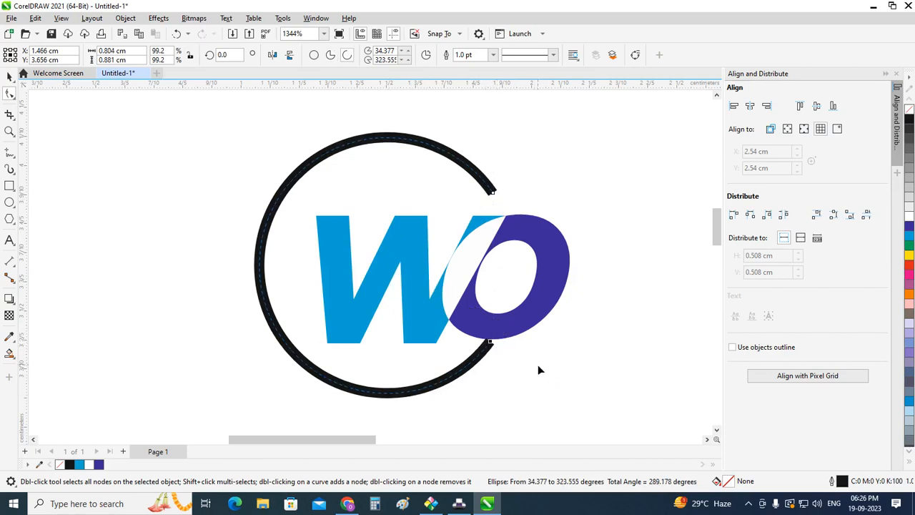
{"action": "left_click", "coordinate": [9, 77]}
{"action": "left_click", "coordinate": [206, 190]}
Step: Convert the arc to curves and turn its outline into a filled object
{"action": "left_click", "coordinate": [327, 150]}
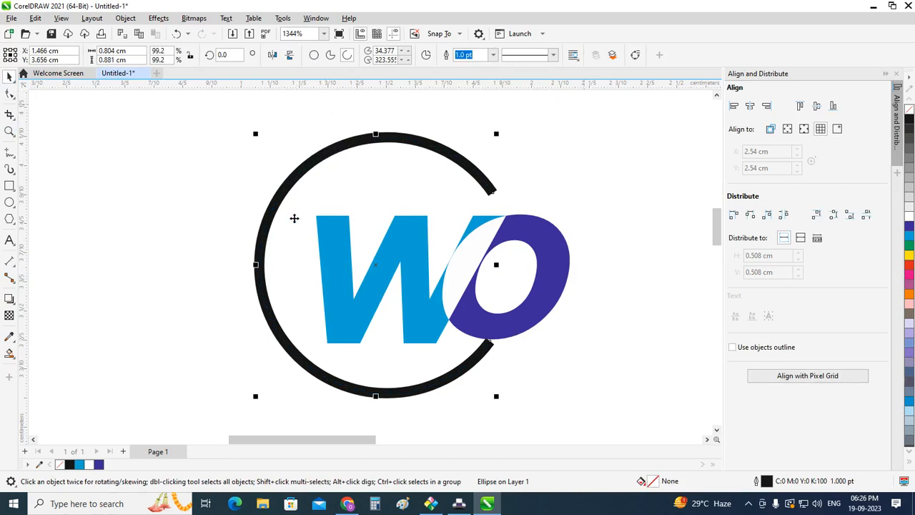
{"action": "left_click", "coordinate": [635, 55]}
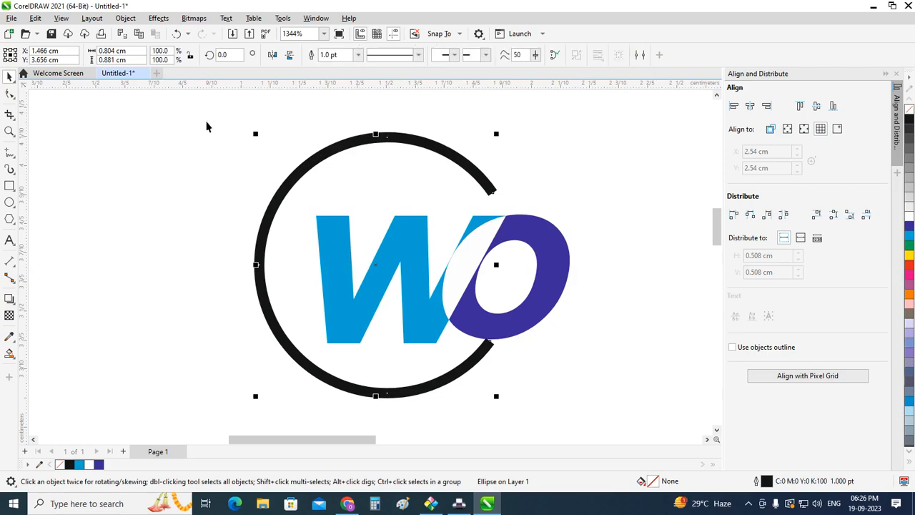
{"action": "left_click", "coordinate": [125, 17]}
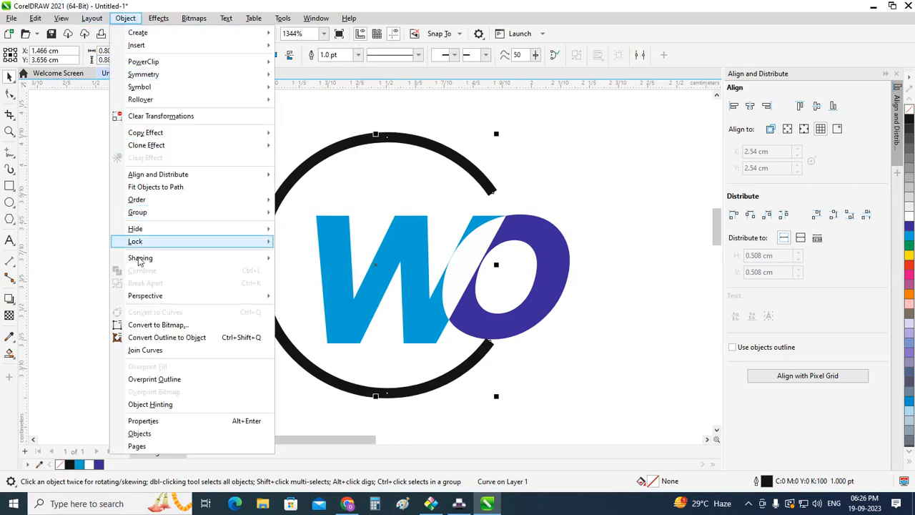
{"action": "left_click", "coordinate": [153, 340]}
{"action": "left_click", "coordinate": [76, 282]}
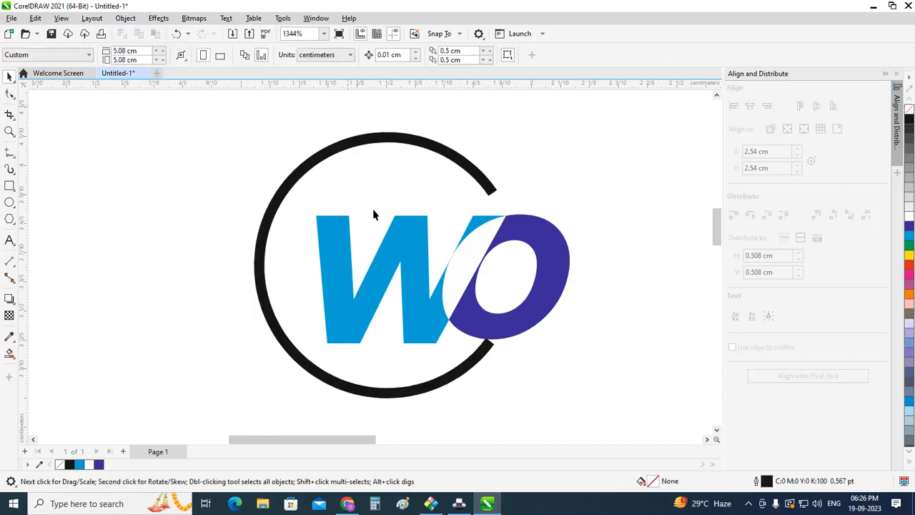
{"action": "left_click", "coordinate": [479, 175]}
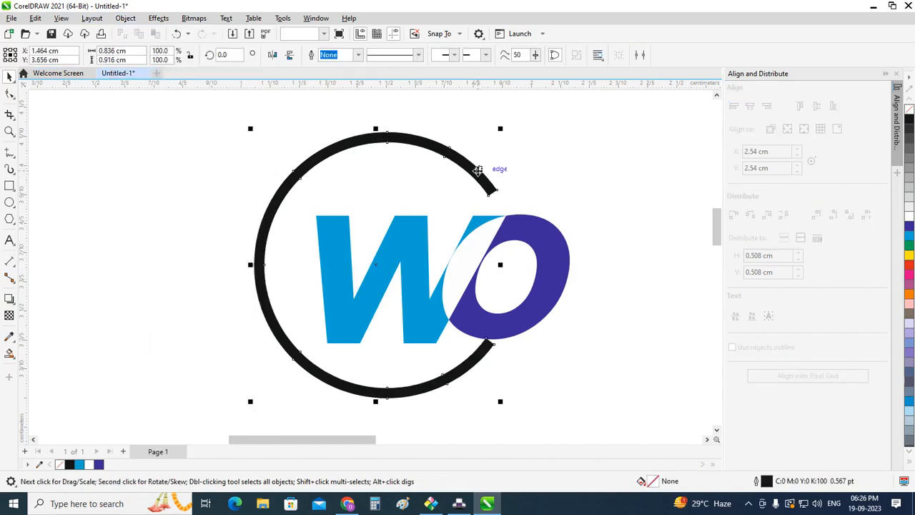
{"action": "left_click", "coordinate": [552, 170]}
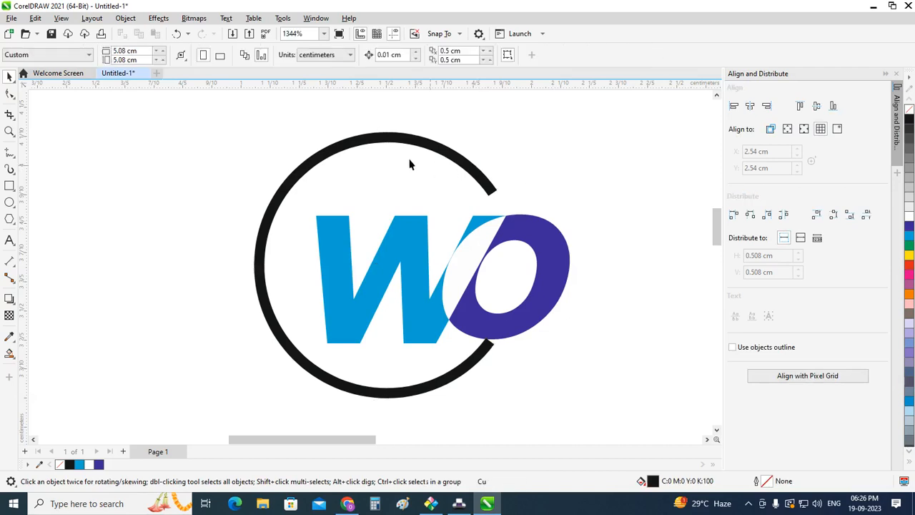
{"action": "left_click", "coordinate": [355, 154]}
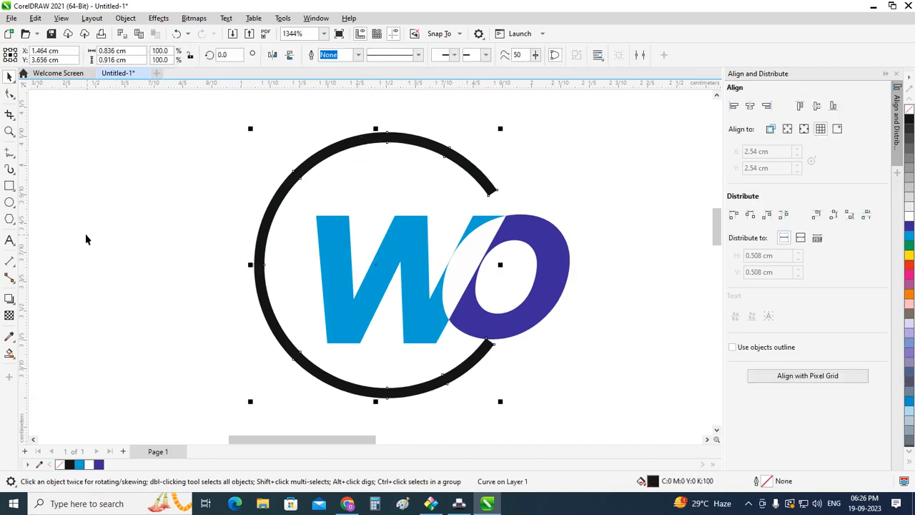
Step: Draw a vertical 2-point line about 1.15 cm long through the arc and the w, with a Hairline outline
{"action": "left_click", "coordinate": [7, 157]}
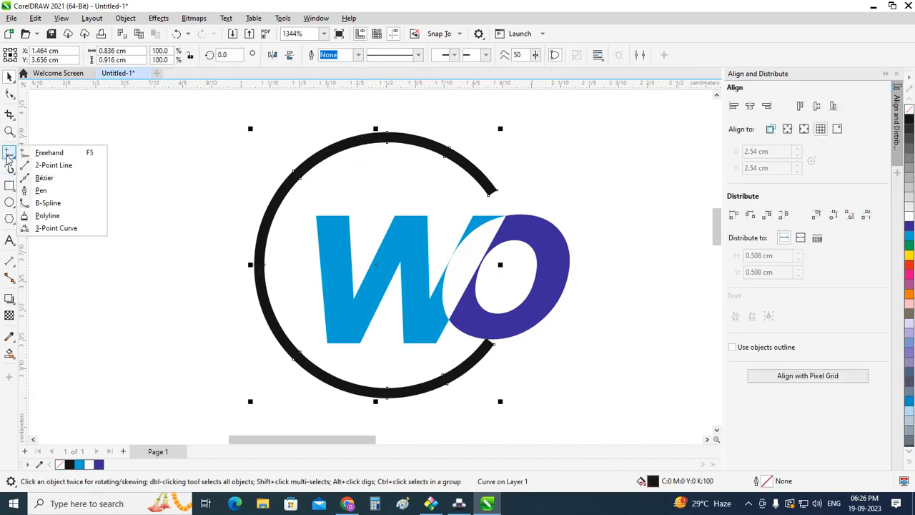
{"action": "left_click", "coordinate": [45, 166]}
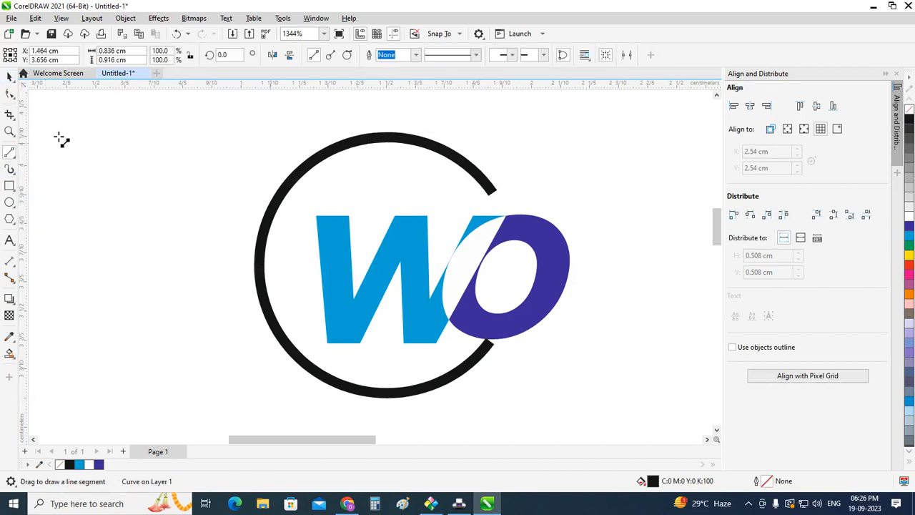
{"action": "left_click_drag", "start_coordinate": [396, 92], "coordinate": [398, 422]}
{"action": "scroll", "coordinate": [271, 321], "scroll_direction": "down", "scroll_amount": 1}
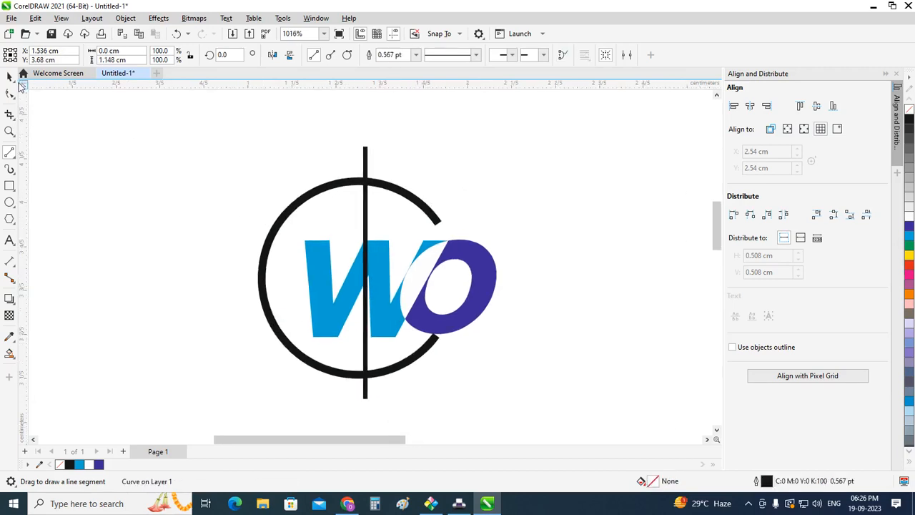
{"action": "left_click", "coordinate": [10, 77]}
{"action": "left_click", "coordinate": [356, 55]}
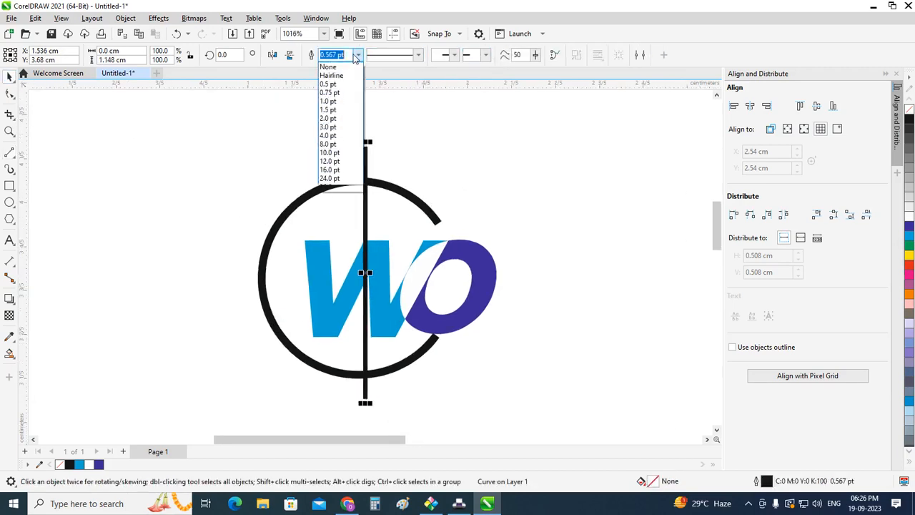
{"action": "left_click", "coordinate": [331, 75]}
Step: Align the vertical line's centre with the centre of the arc object, both horizontally and vertically
{"action": "scroll", "coordinate": [372, 153], "scroll_direction": "up", "scroll_amount": 1}
{"action": "left_click", "coordinate": [377, 185], "text": "shift"}
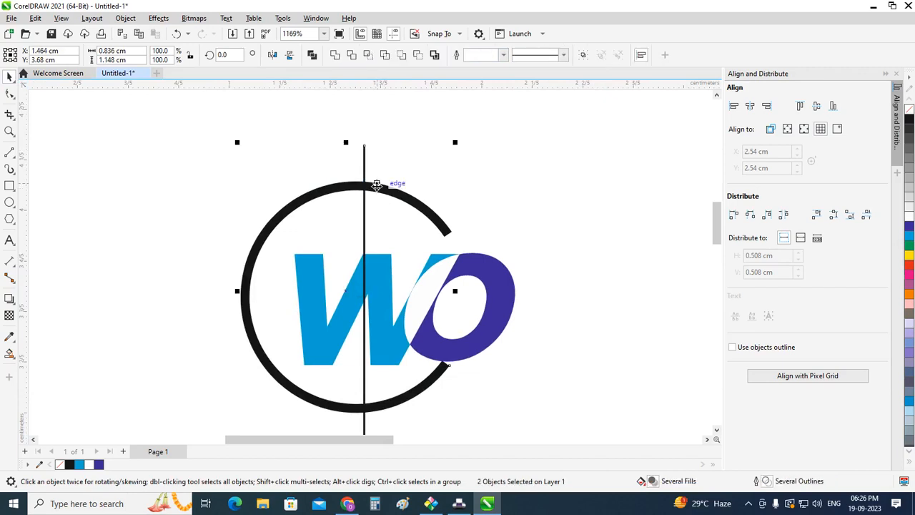
{"action": "key", "text": "c"}
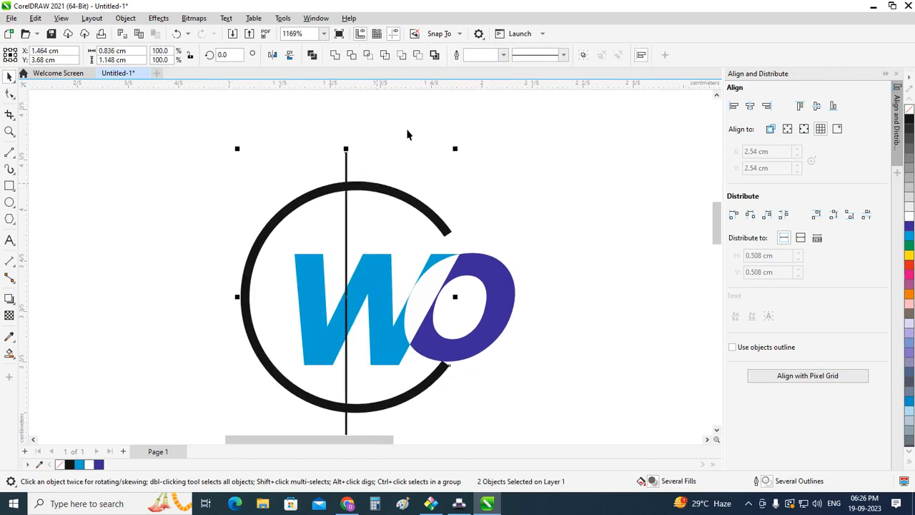
{"action": "left_click", "coordinate": [408, 129]}
{"action": "scroll", "coordinate": [378, 278], "scroll_direction": "down", "scroll_amount": 1}
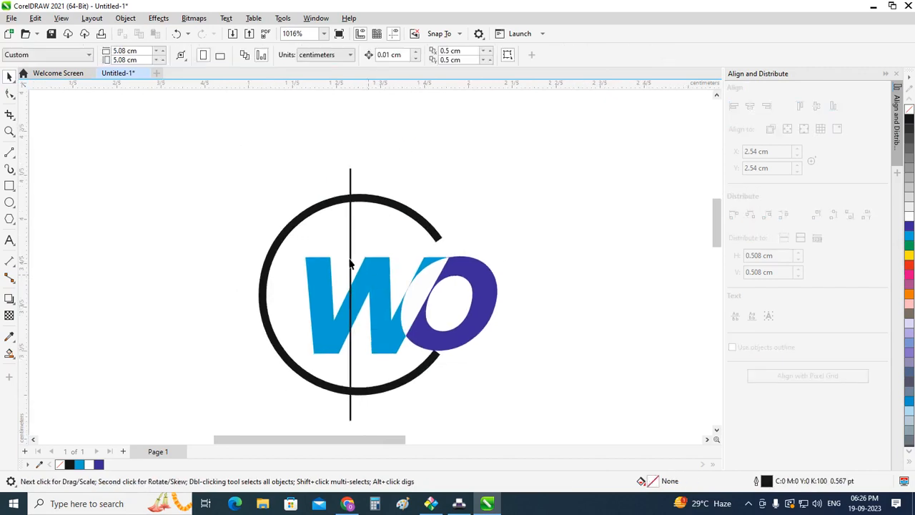
{"action": "left_click", "coordinate": [311, 211]}
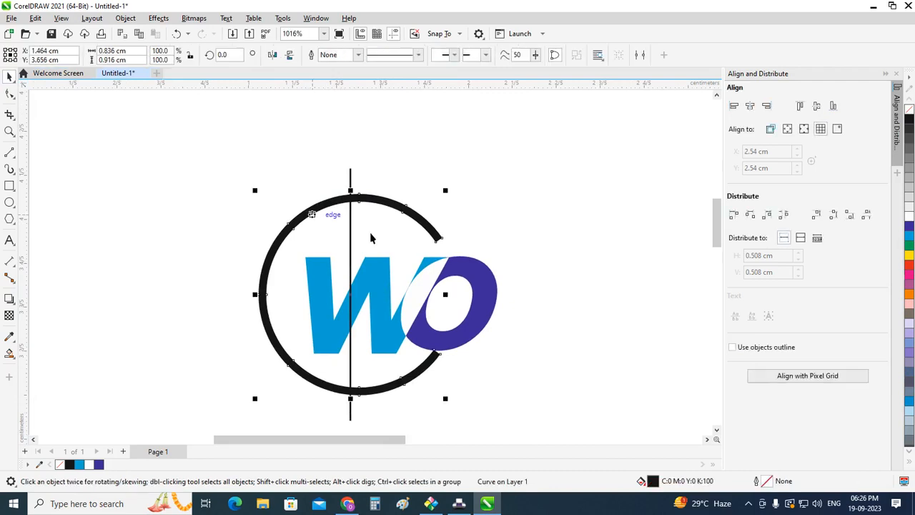
{"action": "left_click", "coordinate": [573, 227]}
Step: Draw a circle about 0.916 cm in diameter matching the arc's outer edge, briefly recolouring its outline cyan to check the fit
{"action": "left_click", "coordinate": [10, 206]}
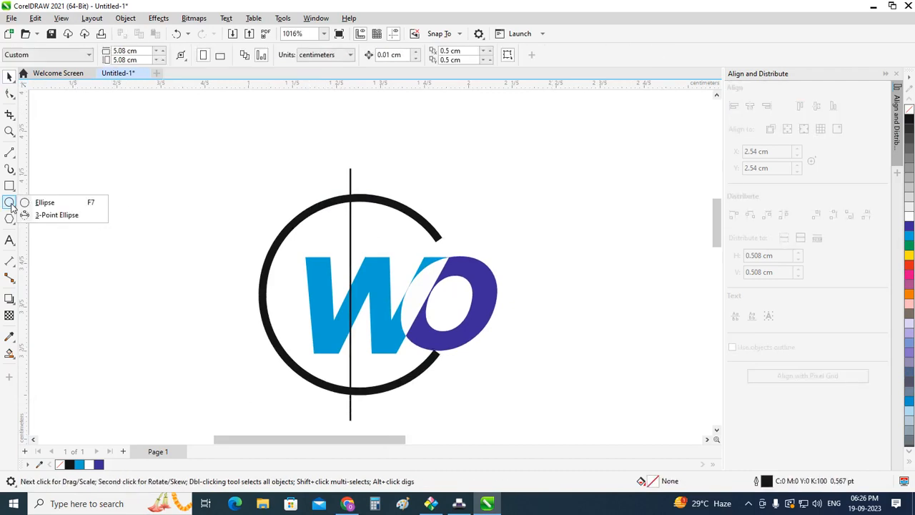
{"action": "left_click", "coordinate": [39, 203]}
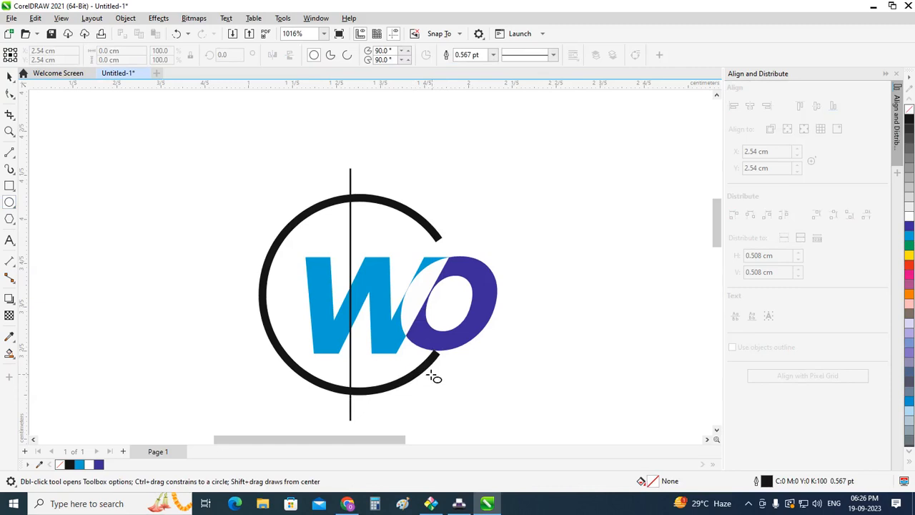
{"action": "left_click_drag", "start_coordinate": [428, 372], "coordinate": [260, 215]}
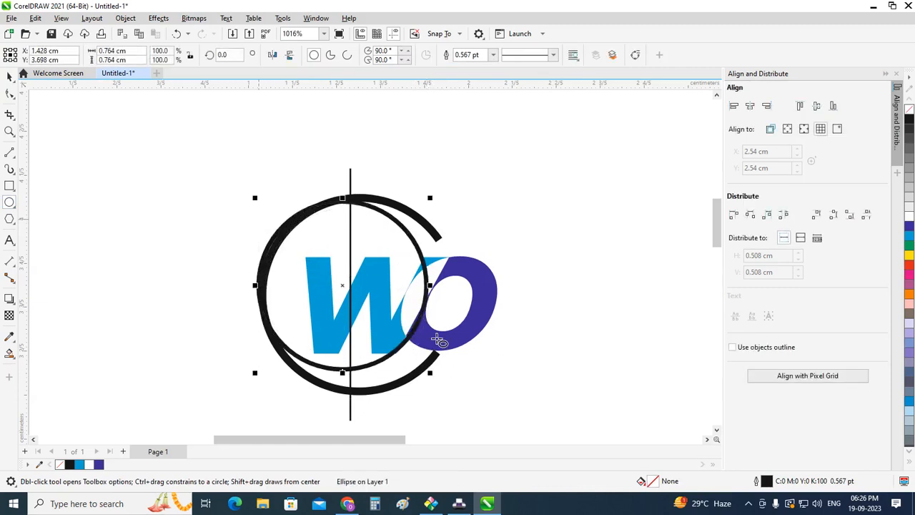
{"action": "left_click_drag", "start_coordinate": [431, 374], "coordinate": [458, 395]}
{"action": "scroll", "coordinate": [439, 205], "scroll_direction": "up", "scroll_amount": 1}
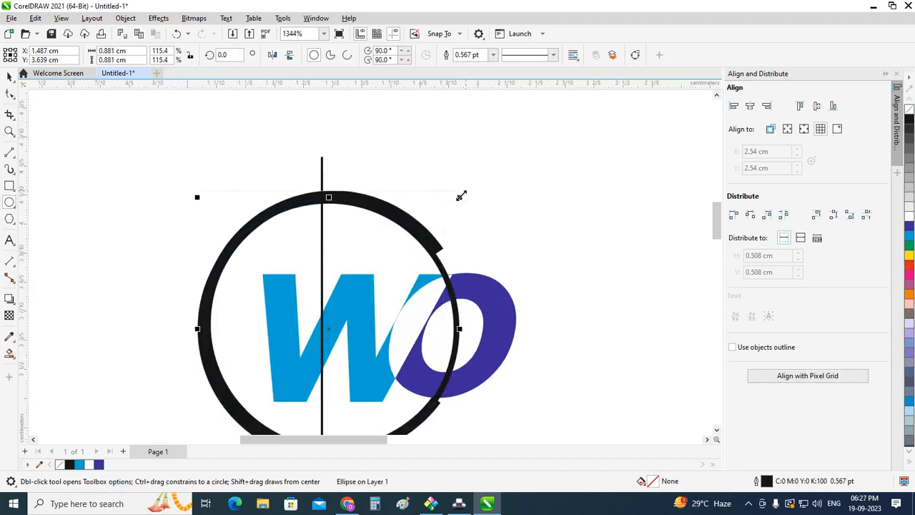
{"action": "left_click_drag", "start_coordinate": [461, 195], "coordinate": [474, 187]}
{"action": "scroll", "coordinate": [386, 240], "scroll_direction": "down", "scroll_amount": 1}
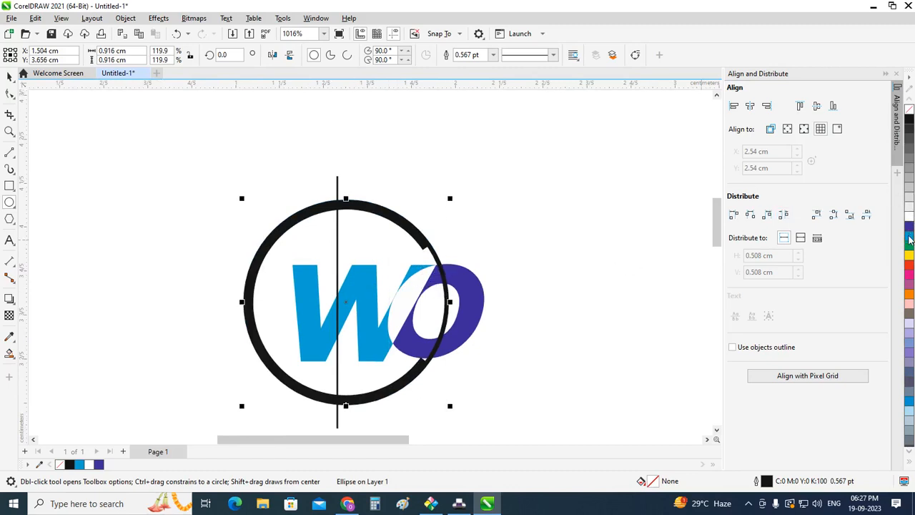
{"action": "right_click", "coordinate": [909, 238]}
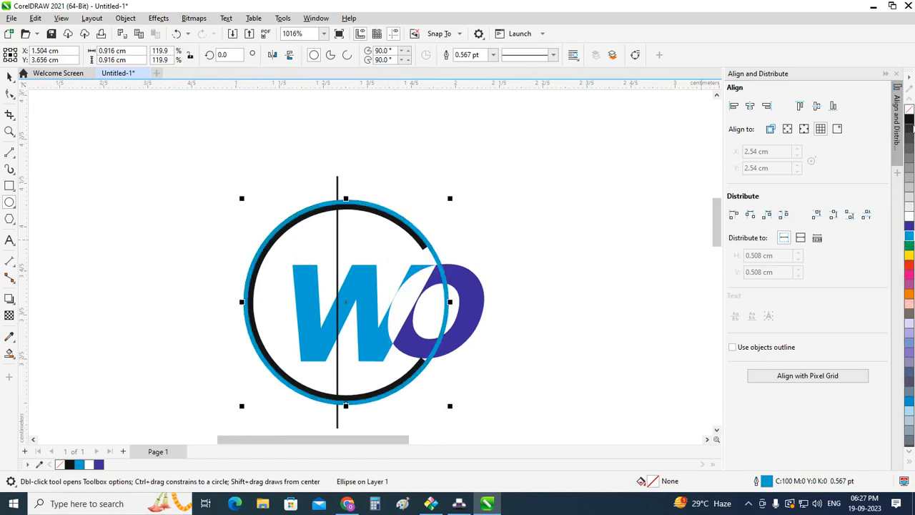
{"action": "right_click", "coordinate": [910, 120]}
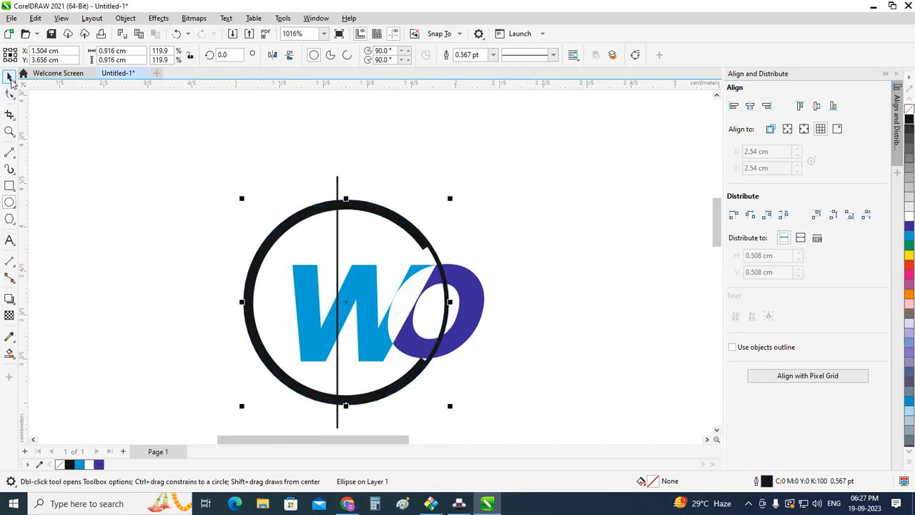
Step: Centre the vertical line horizontally on the full circle
{"action": "left_click", "coordinate": [8, 75]}
{"action": "left_click", "coordinate": [353, 190]}
{"action": "left_click", "coordinate": [338, 183]}
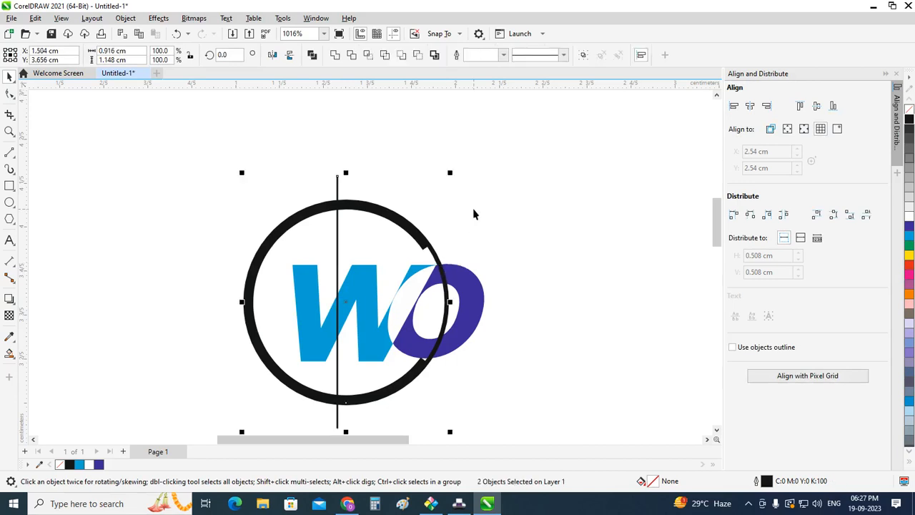
{"action": "key", "text": "c"}
{"action": "left_click", "coordinate": [521, 185]}
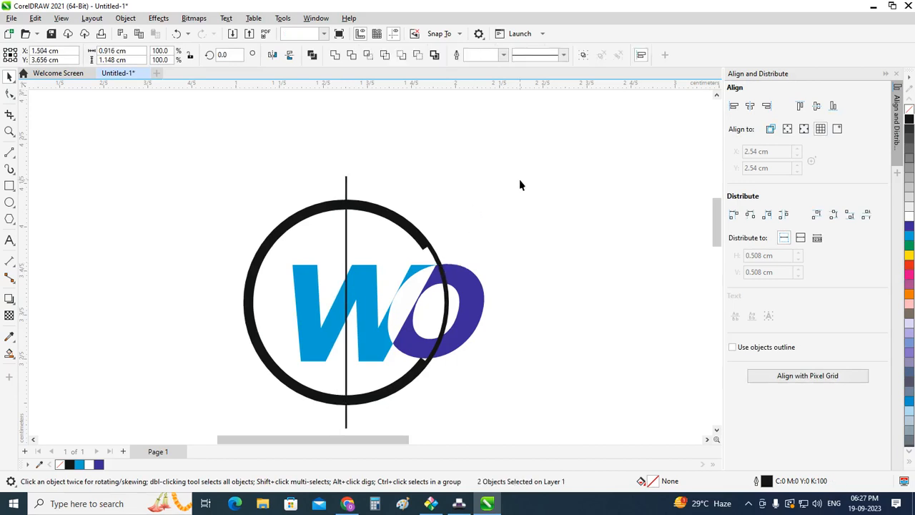
Step: Duplicate the vertical line in place and rotate the copy 90° to form a cross through the circle's centre
{"action": "left_click", "coordinate": [346, 185]}
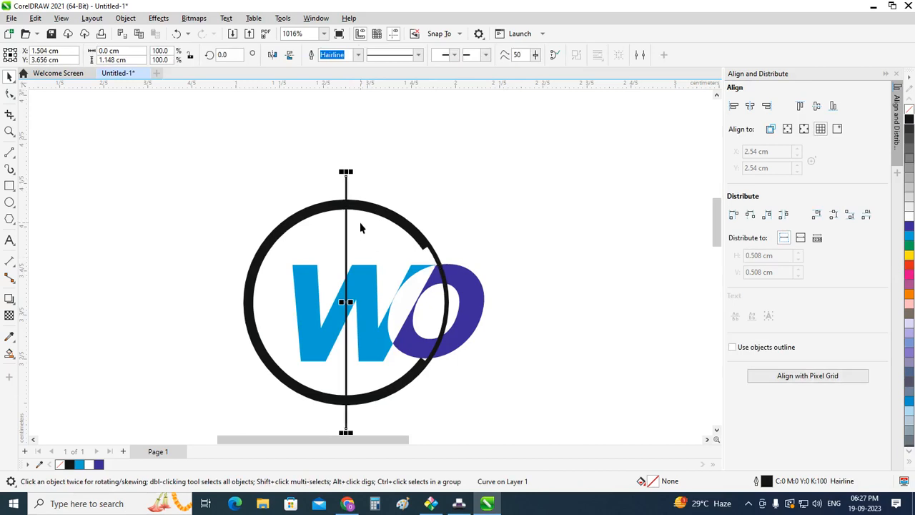
{"action": "left_click_drag", "start_coordinate": [229, 56], "coordinate": [179, 74]}
{"action": "type", "text": "90"}
{"action": "key", "text": "Return"}
{"action": "left_click", "coordinate": [491, 196]}
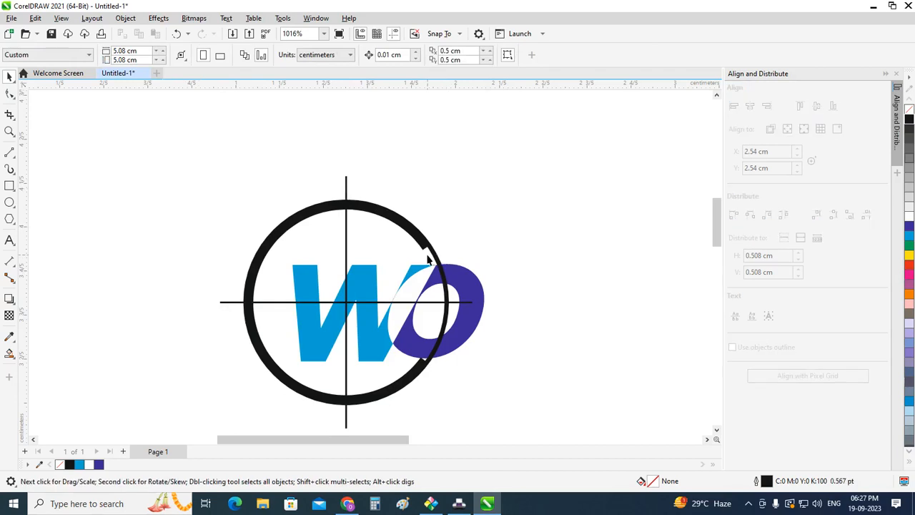
{"action": "left_click", "coordinate": [436, 261]}
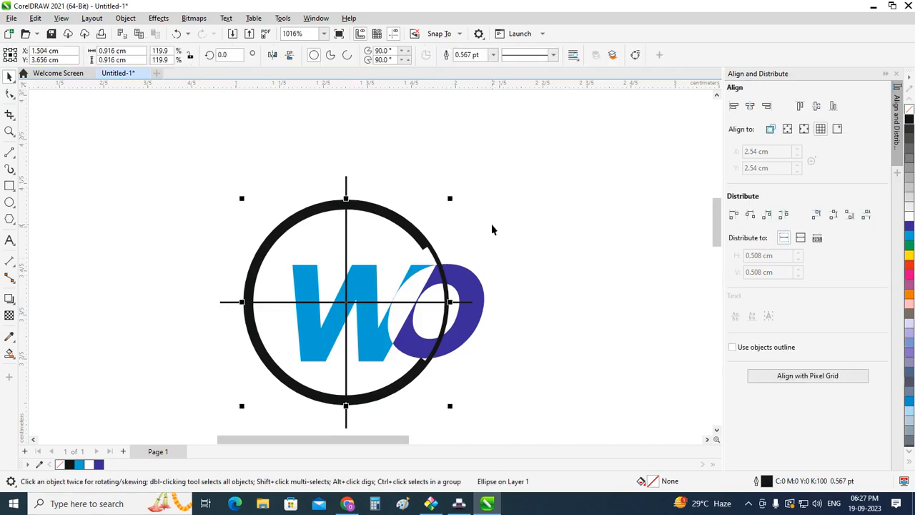
{"action": "key", "text": "Delete"}
{"action": "key", "text": "ctrl+z"}
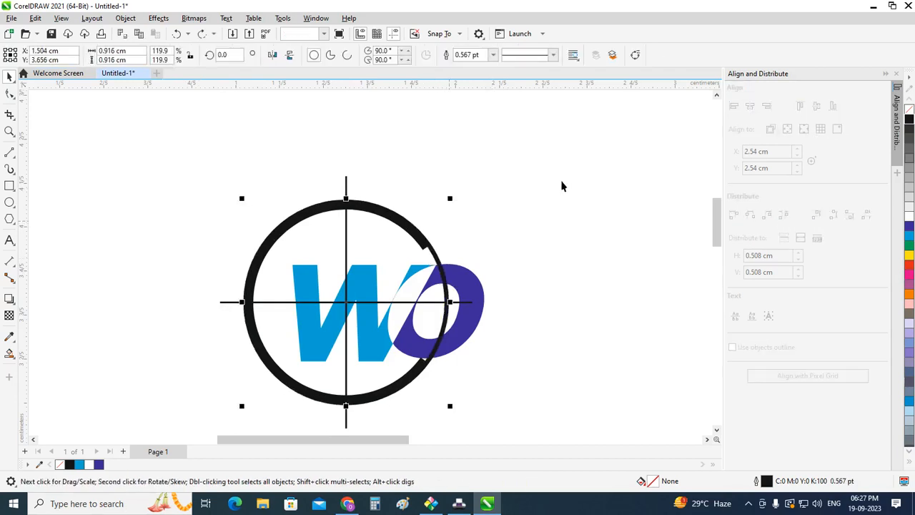
Step: Centre-align the horizontal line and the vertical line with the full circle
{"action": "left_click", "coordinate": [562, 186]}
{"action": "left_click", "coordinate": [461, 302]}
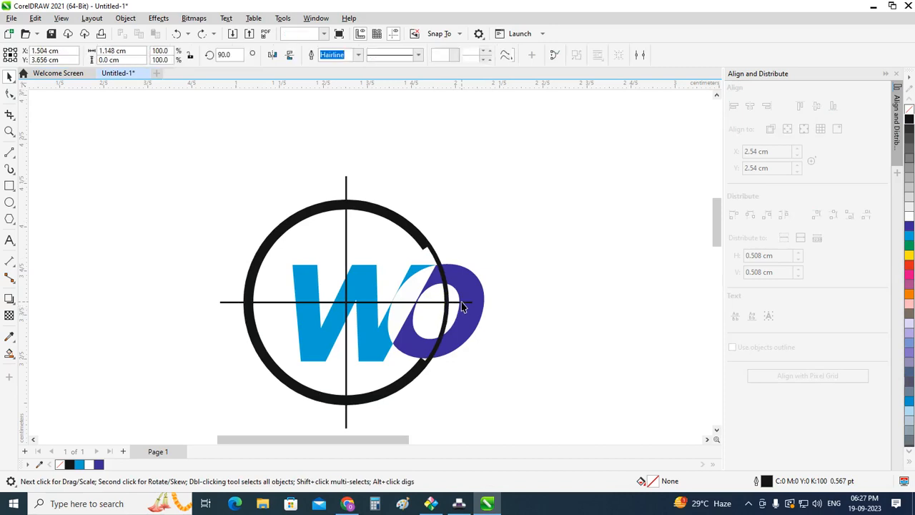
{"action": "left_click", "coordinate": [441, 268], "text": "shift"}
{"action": "left_click", "coordinate": [523, 183]}
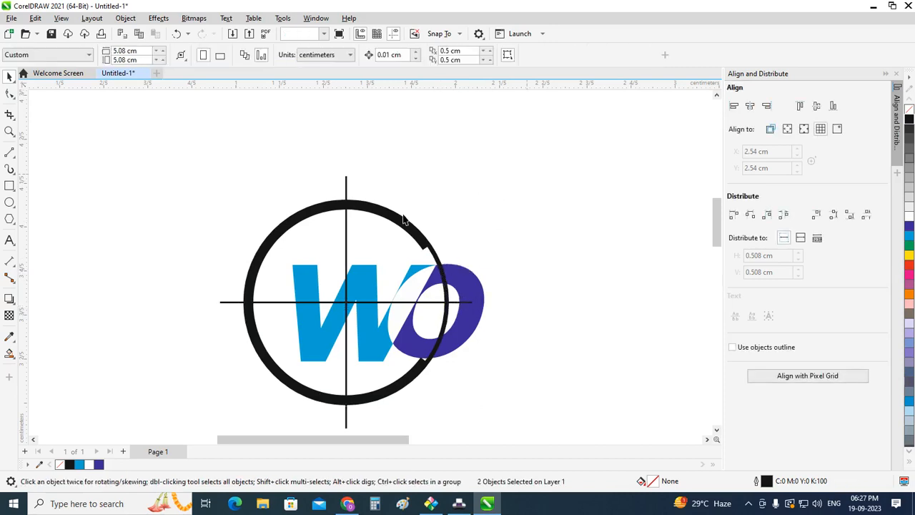
{"action": "left_click", "coordinate": [346, 184]}
{"action": "left_click", "coordinate": [438, 258], "text": "shift"}
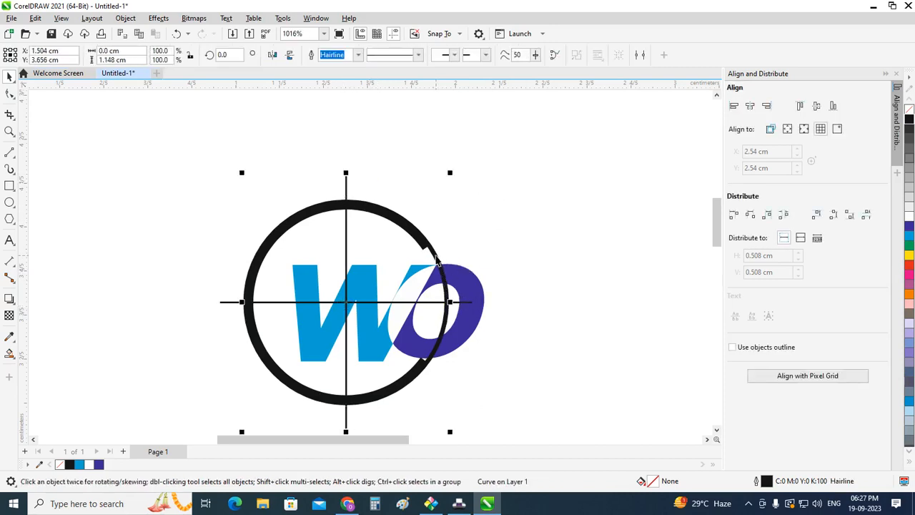
{"action": "left_click", "coordinate": [453, 239]}
Step: Delete the full helper circle around the arc
{"action": "left_click", "coordinate": [436, 256]}
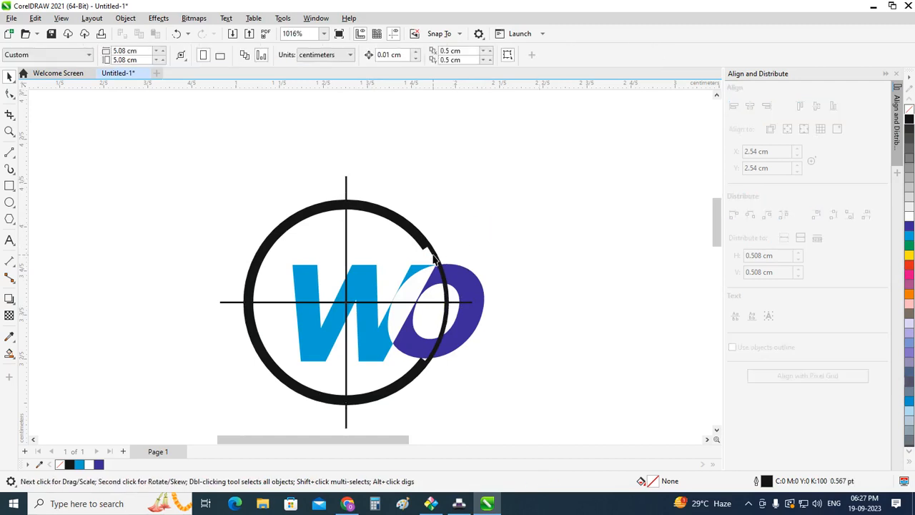
{"action": "key", "text": "Delete"}
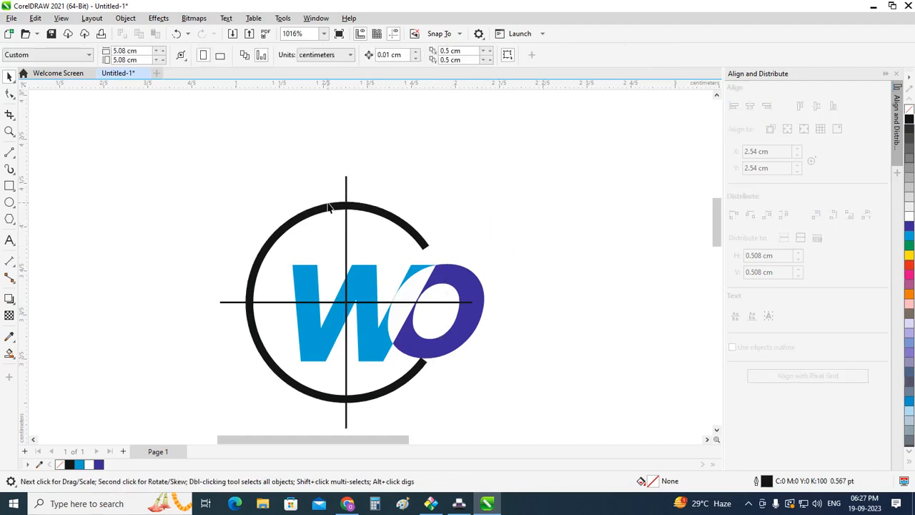
Step: Set the outline width of the vertical line through the arc's centre to 0.75 pt
{"action": "scroll", "coordinate": [328, 207], "scroll_direction": "up", "scroll_amount": 1}
{"action": "left_click", "coordinate": [348, 184]}
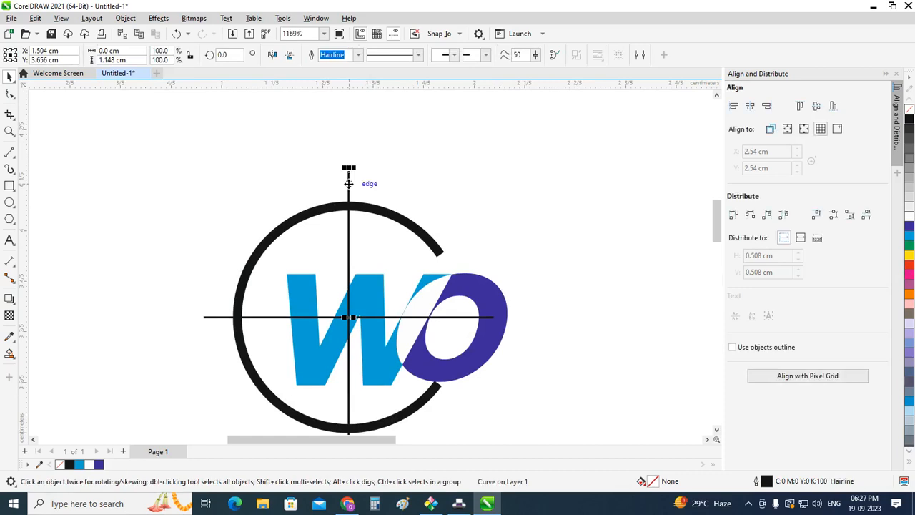
{"action": "left_click", "coordinate": [381, 213]}
{"action": "left_click", "coordinate": [398, 194]}
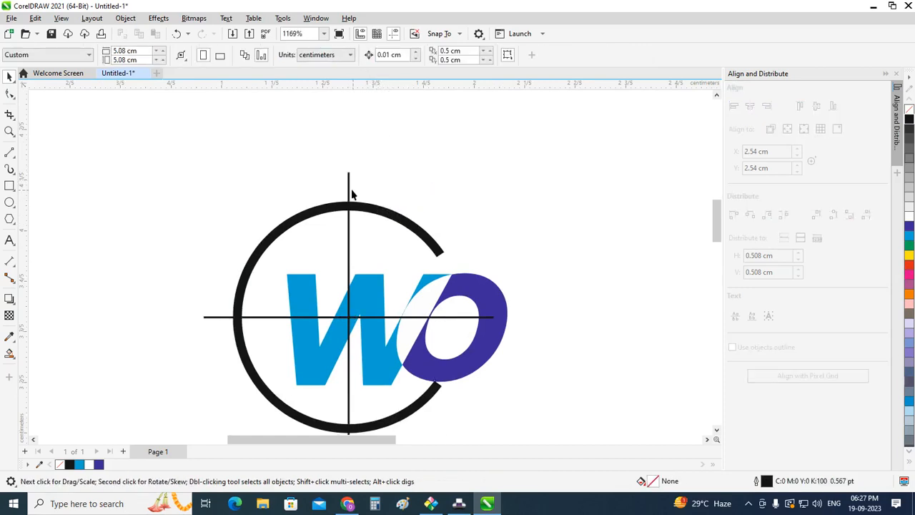
{"action": "left_click", "coordinate": [348, 187]}
{"action": "left_click", "coordinate": [358, 55]}
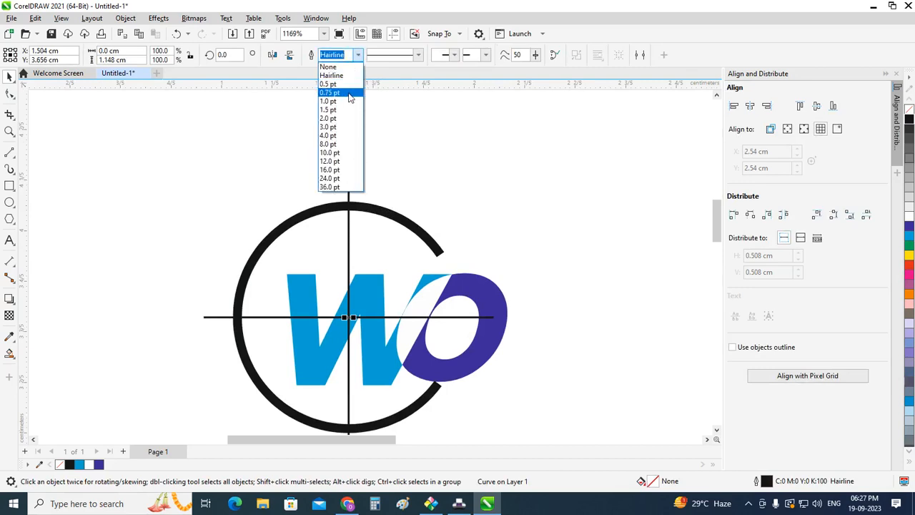
{"action": "left_click", "coordinate": [350, 102]}
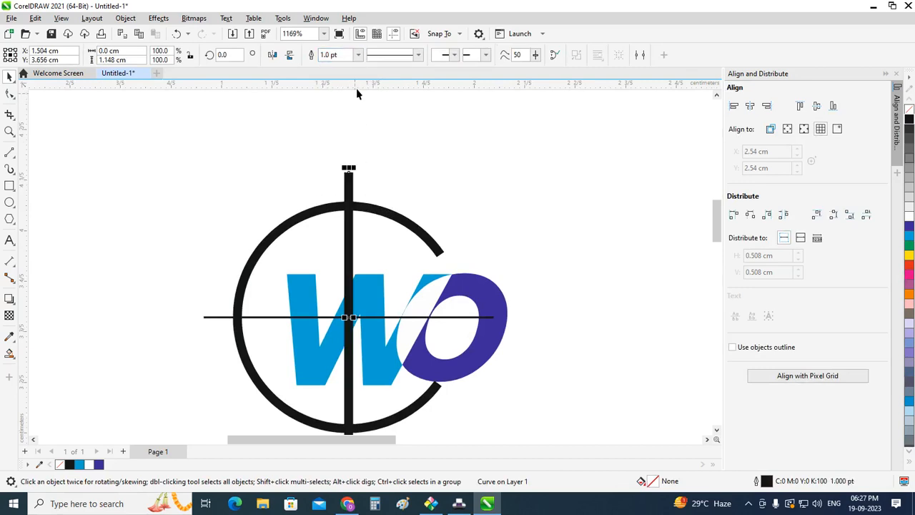
{"action": "left_click", "coordinate": [358, 55]}
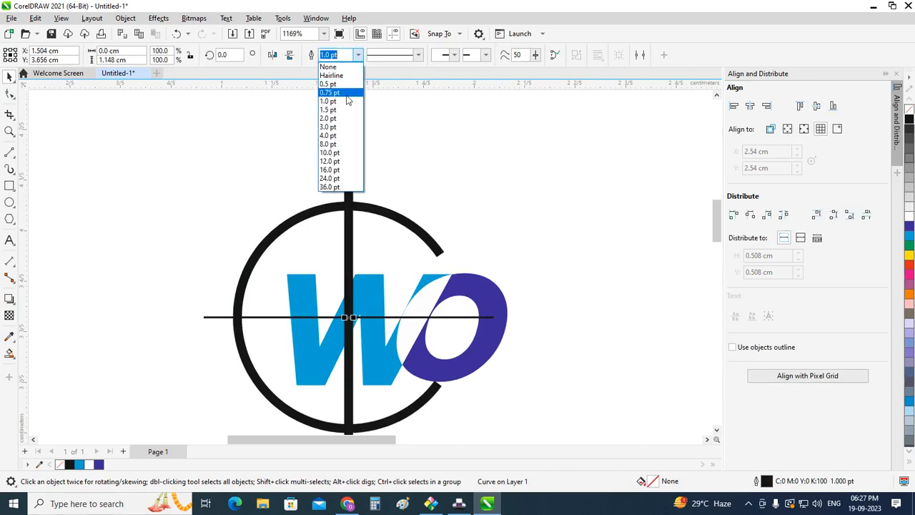
{"action": "left_click", "coordinate": [348, 93]}
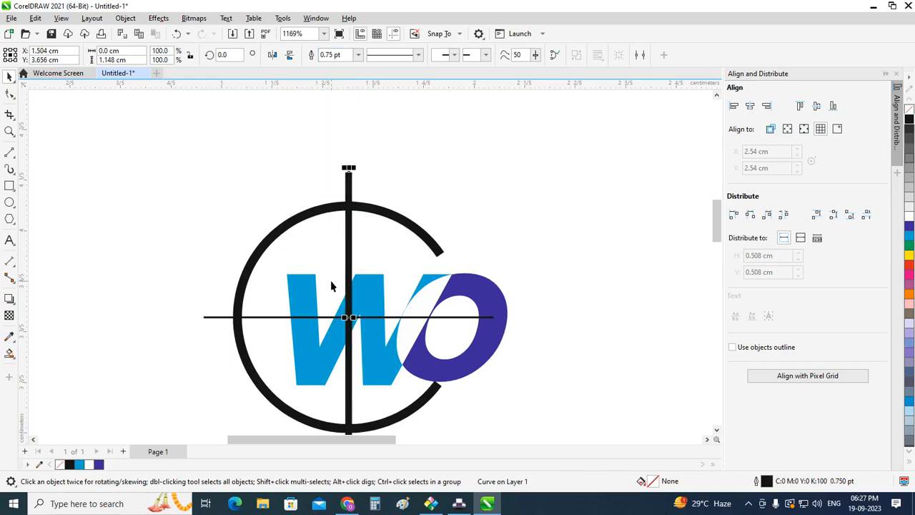
Step: Create a copy of the vertical line rotated 30° clockwise about the circle's centre
{"action": "scroll", "coordinate": [330, 280], "scroll_direction": "down", "scroll_amount": 1}
{"action": "scroll", "coordinate": [346, 314], "scroll_direction": "up", "scroll_amount": 1}
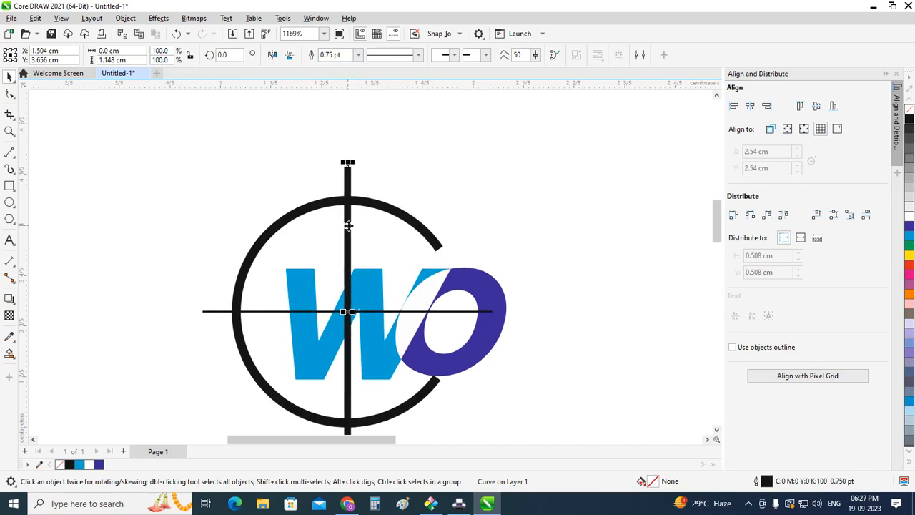
{"action": "scroll", "coordinate": [347, 225], "scroll_direction": "up", "scroll_amount": 2}
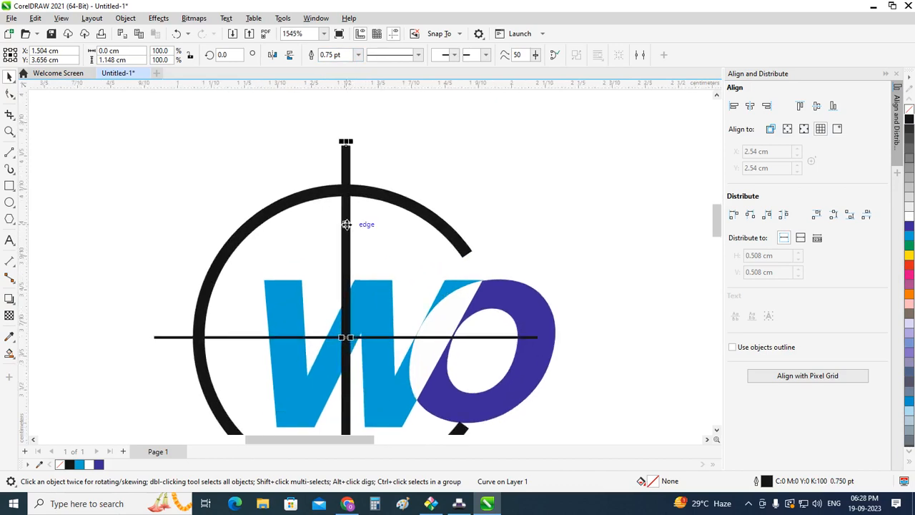
{"action": "left_click", "coordinate": [346, 224]}
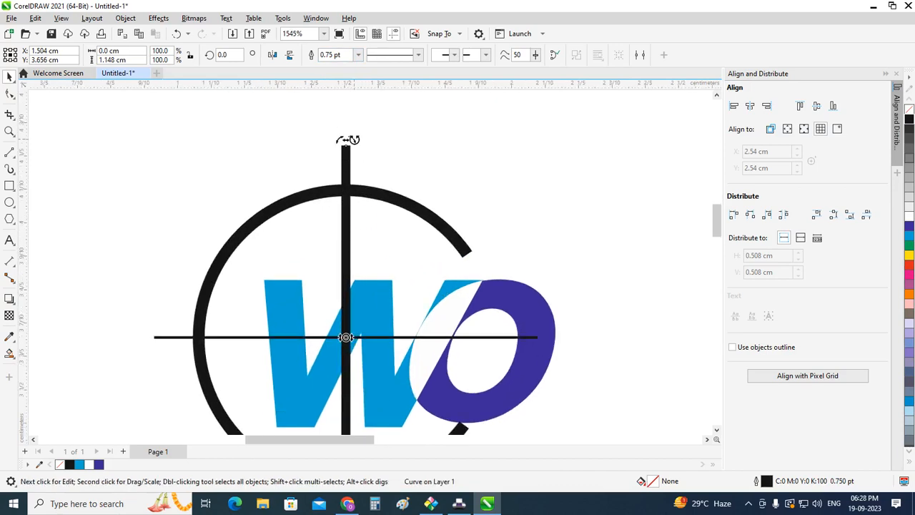
{"action": "left_click_drag", "start_coordinate": [348, 140], "coordinate": [446, 185]}
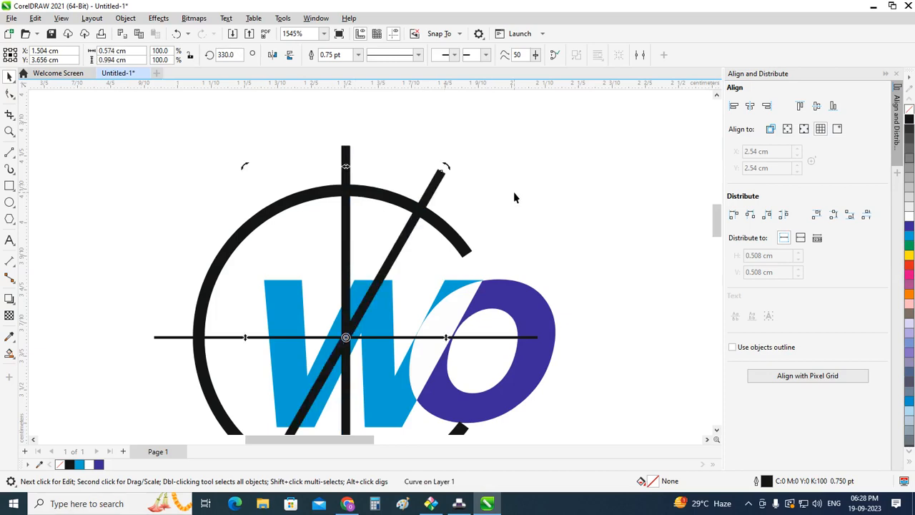
{"action": "left_click", "coordinate": [527, 161]}
Step: Create a copy of the vertical line rotated 30° counterclockwise and repeat it once to add another at 60°
{"action": "left_click", "coordinate": [345, 160]}
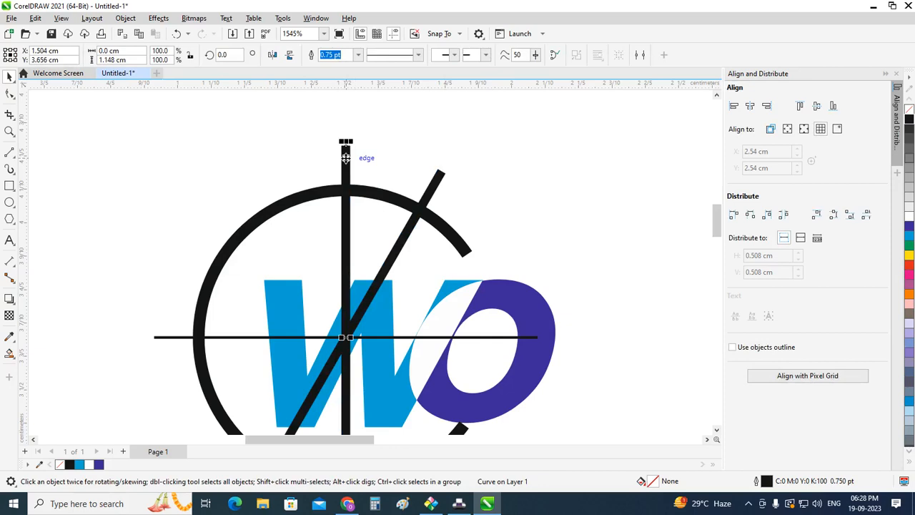
{"action": "left_click", "coordinate": [345, 158]}
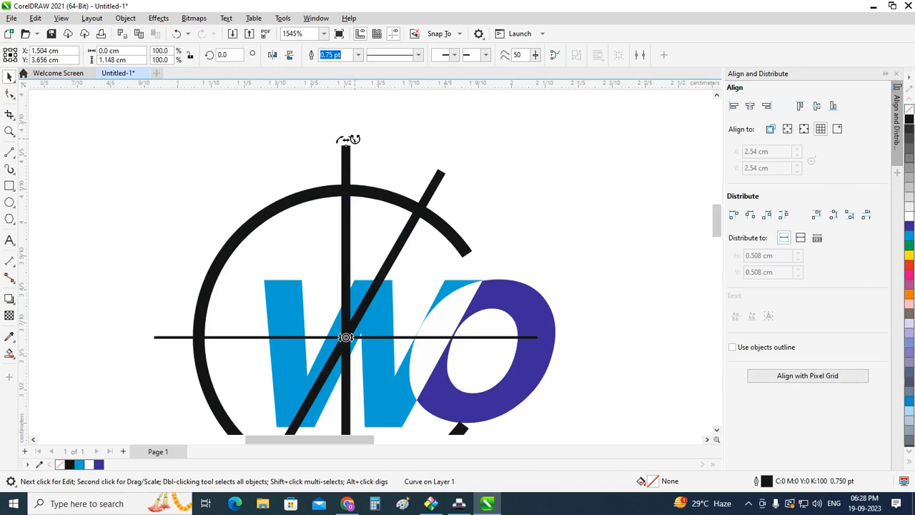
{"action": "left_click_drag", "start_coordinate": [346, 137], "coordinate": [248, 164]}
{"action": "key", "text": "ctrl+r"}
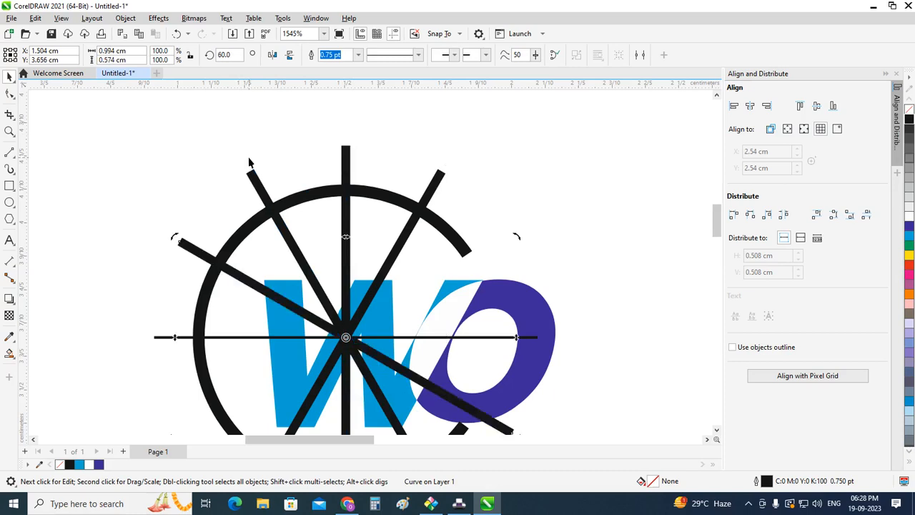
{"action": "scroll", "coordinate": [299, 239], "scroll_direction": "down", "scroll_amount": 2}
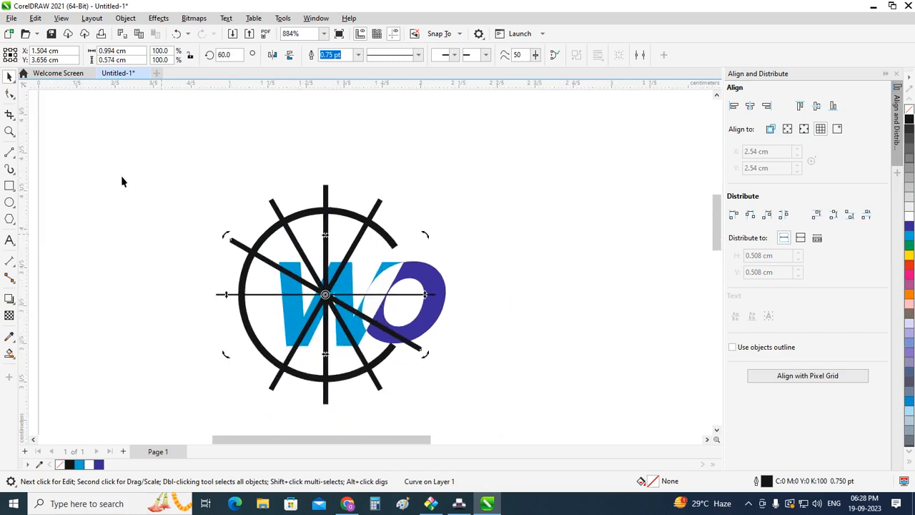
{"action": "left_click", "coordinate": [218, 198]}
Step: Set the horizontal line's outline width to 0.75 pt to match the other lines
{"action": "scroll", "coordinate": [249, 278], "scroll_direction": "up", "scroll_amount": 1}
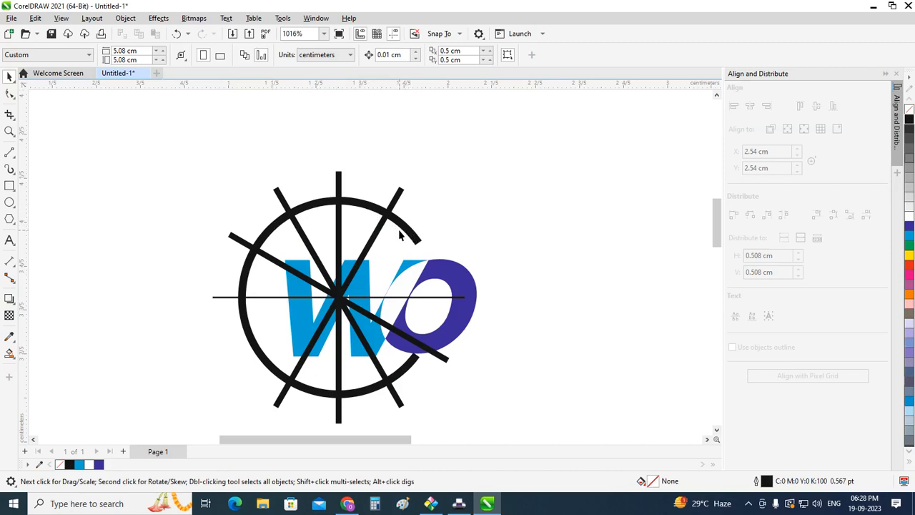
{"action": "left_click", "coordinate": [224, 298]}
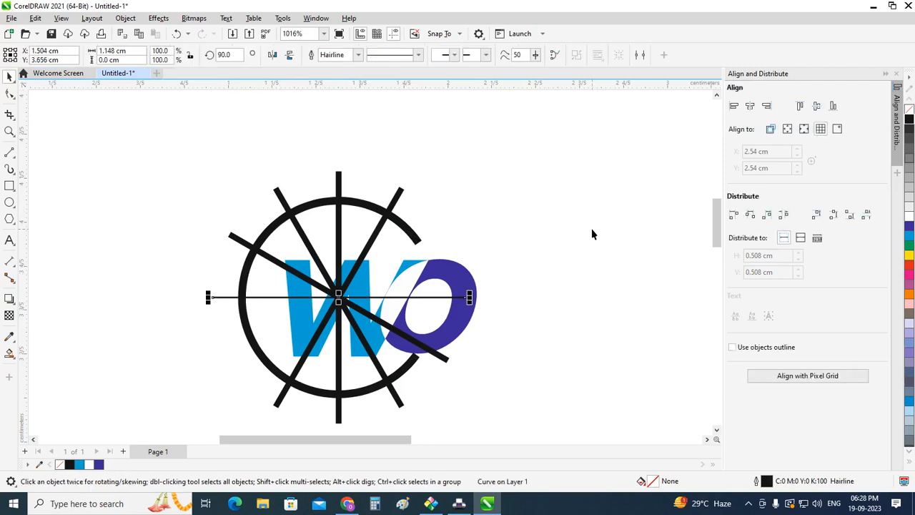
{"action": "left_click", "coordinate": [464, 133]}
{"action": "left_click", "coordinate": [398, 200]}
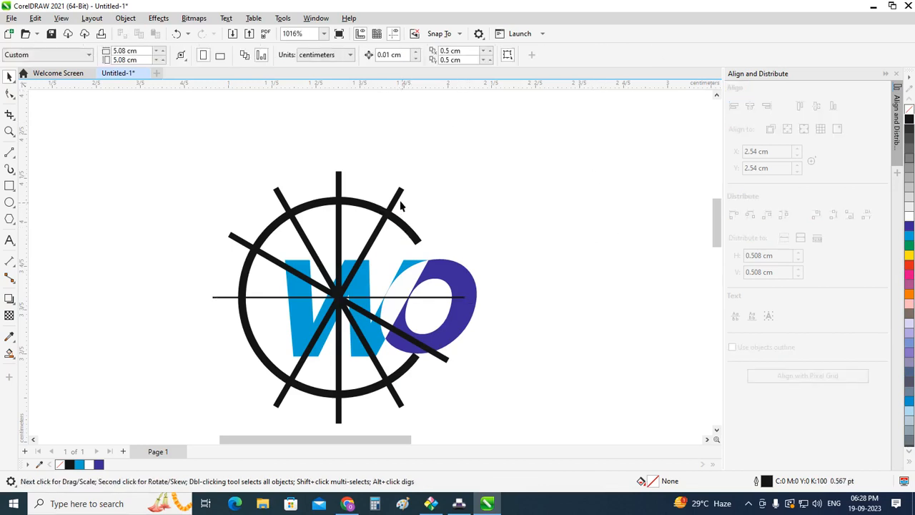
{"action": "left_click", "coordinate": [485, 174]}
{"action": "left_click", "coordinate": [460, 304]}
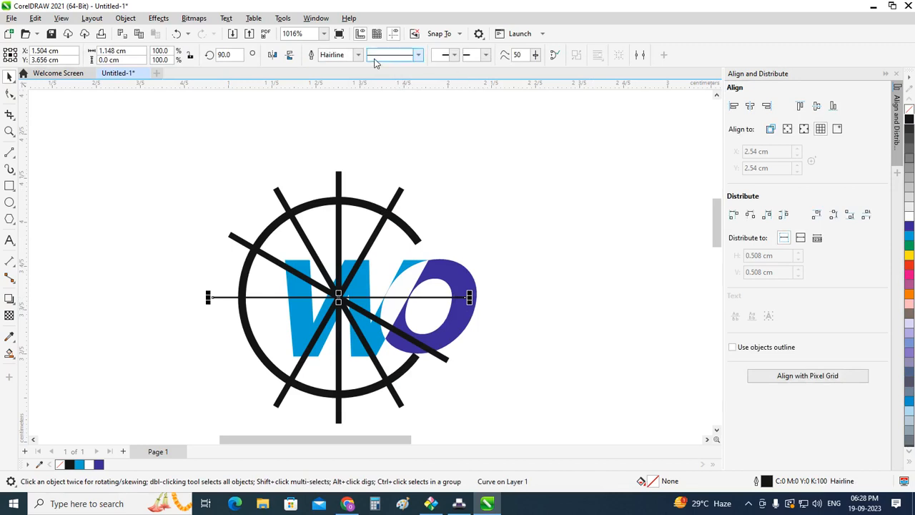
{"action": "left_click", "coordinate": [359, 55]}
{"action": "left_click", "coordinate": [353, 93]}
{"action": "left_click", "coordinate": [553, 227]}
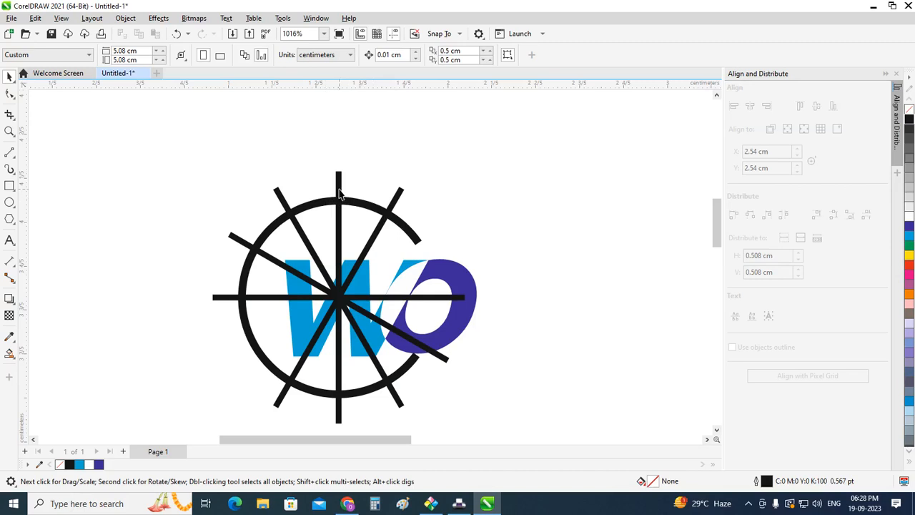
{"action": "scroll", "coordinate": [379, 220], "scroll_direction": "up", "scroll_amount": 1}
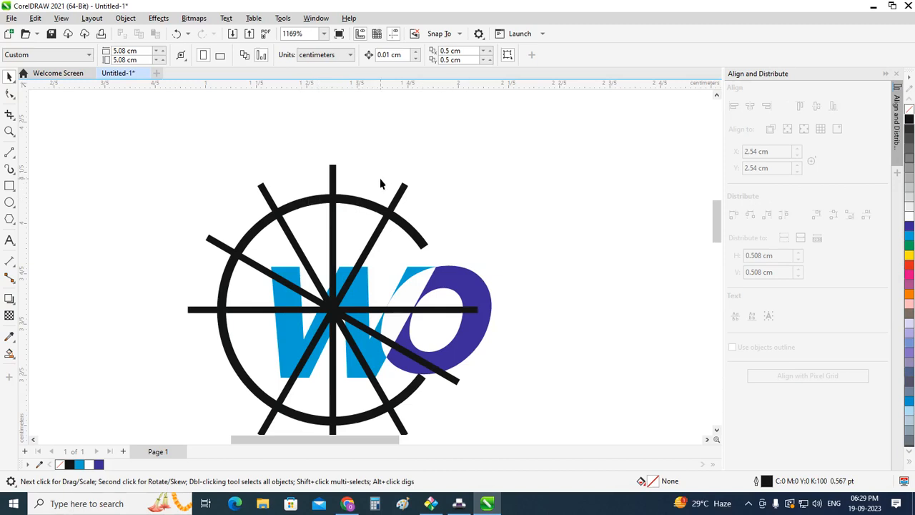
{"action": "scroll", "coordinate": [352, 187], "scroll_direction": "up", "scroll_amount": 1}
{"action": "left_click", "coordinate": [408, 200]}
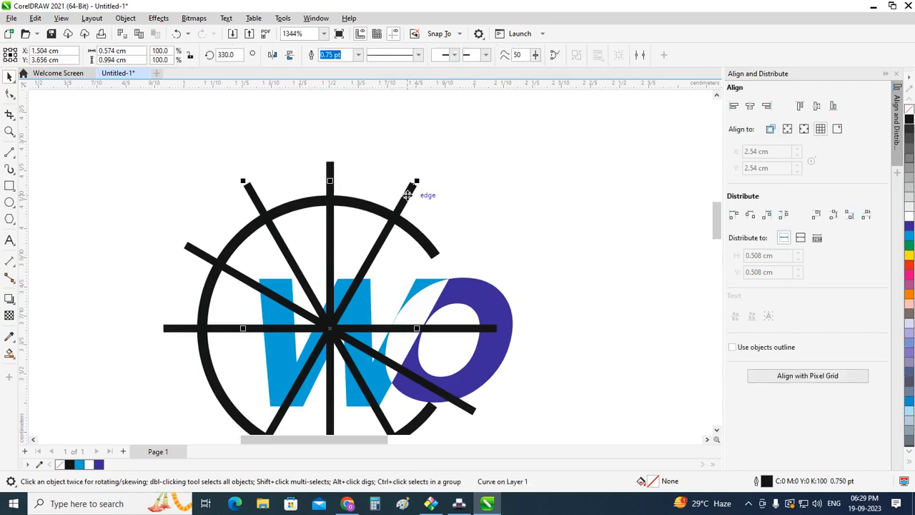
{"action": "scroll", "coordinate": [409, 193], "scroll_direction": "down", "scroll_amount": 1}
{"action": "left_click", "coordinate": [482, 222]}
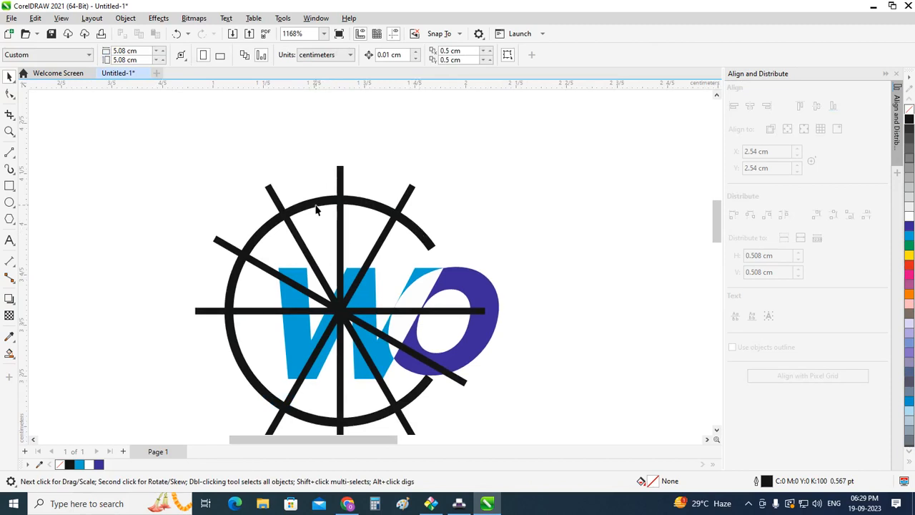
Step: Delete the horizontal line and the two diagonal lines rotated counterclockwise from the vertical
{"action": "left_click", "coordinate": [212, 312]}
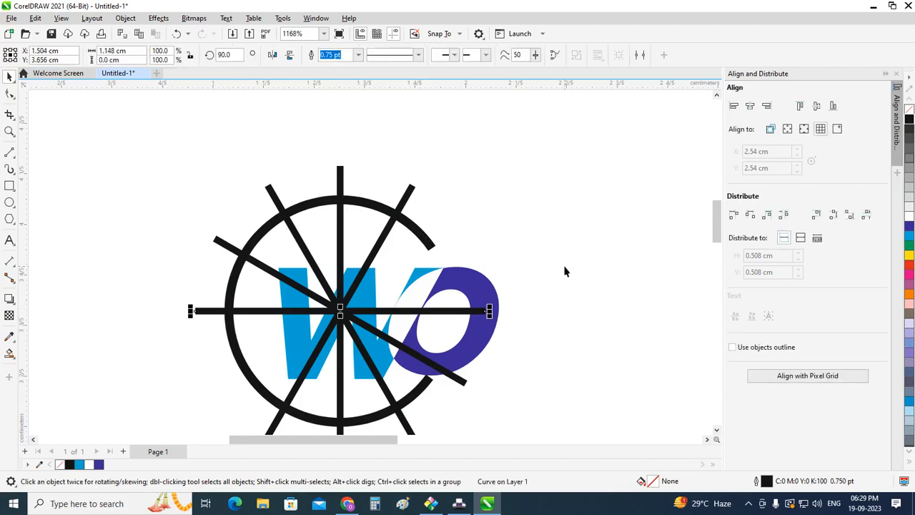
{"action": "key", "text": "Delete"}
{"action": "left_click", "coordinate": [226, 245]}
{"action": "key", "text": "Delete"}
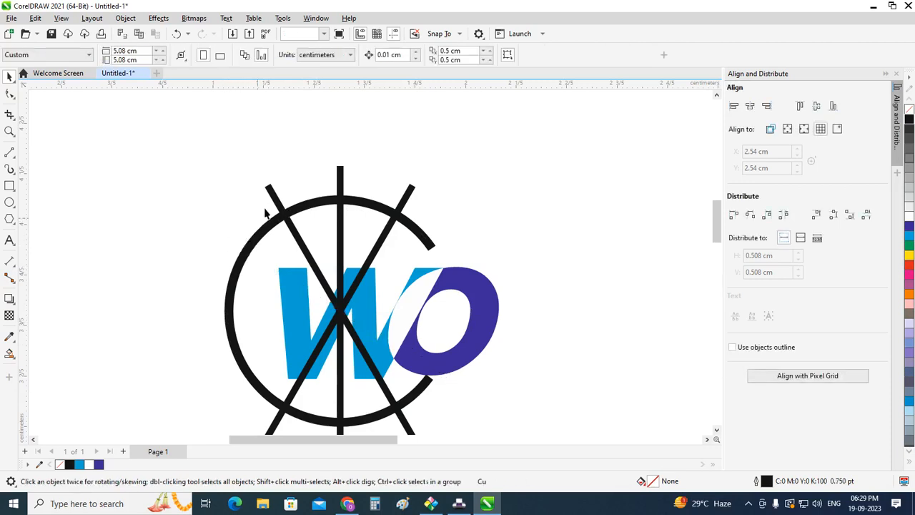
{"action": "left_click", "coordinate": [278, 205]}
{"action": "key", "text": "Delete"}
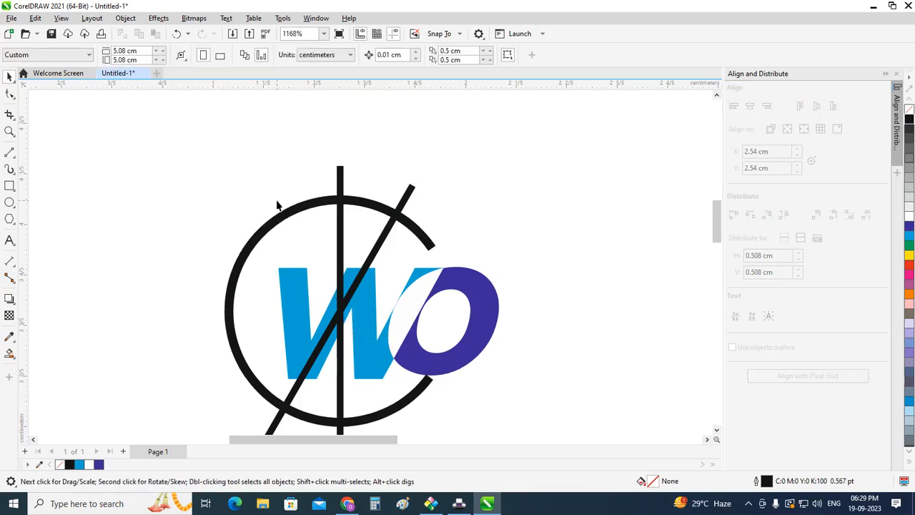
Step: Undo the last three line deletions
{"action": "key", "text": "ctrl+z"}
{"action": "key", "text": "ctrl+z"}
{"action": "key", "text": "ctrl+z"}
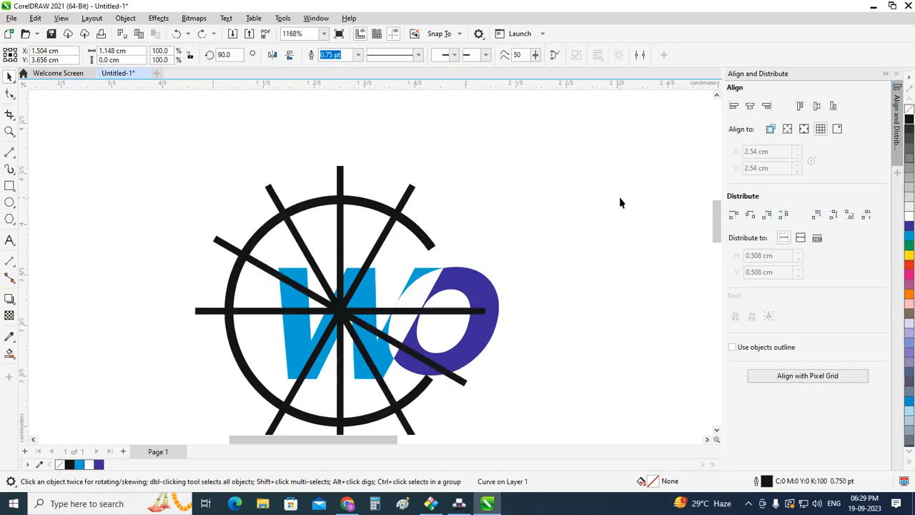
Step: Delete the three diagonal lines, leaving only the vertical and horizontal lines across the arc
{"action": "left_click", "coordinate": [620, 202]}
{"action": "left_click", "coordinate": [408, 190]}
{"action": "key", "text": "Delete"}
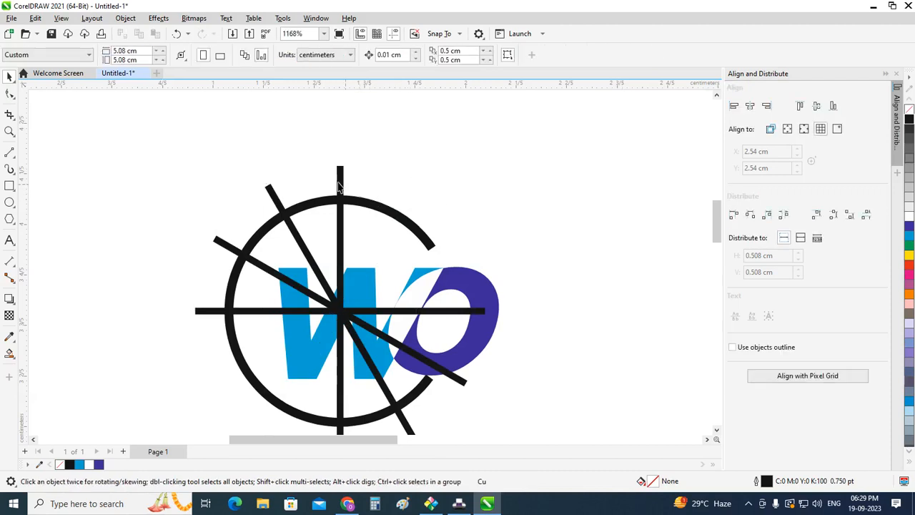
{"action": "left_click", "coordinate": [276, 196]}
{"action": "key", "text": "Delete"}
{"action": "left_click", "coordinate": [223, 245]}
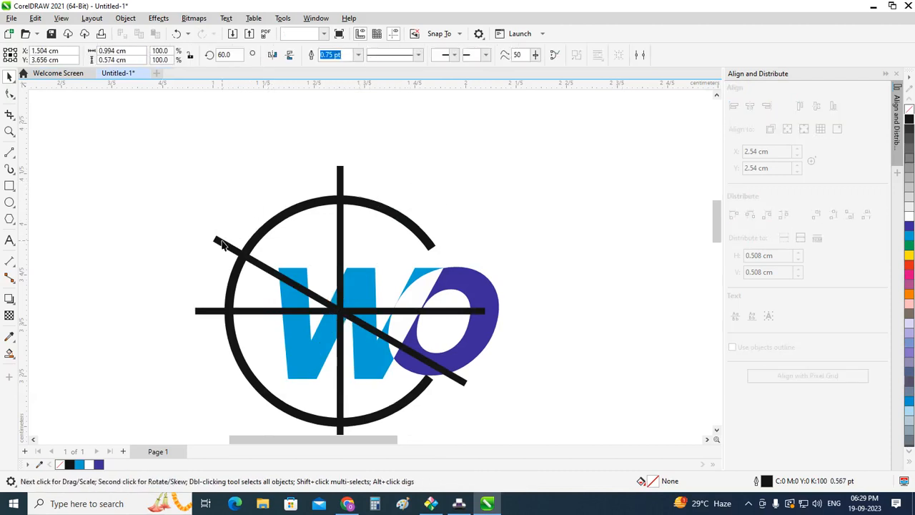
{"action": "key", "text": "Delete"}
Step: Create a copy of the vertical line rotated about 19.5° clockwise and repeat it to fill the circle with eight rotated copies
{"action": "left_click", "coordinate": [341, 176]}
{"action": "scroll", "coordinate": [341, 191], "scroll_direction": "up", "scroll_amount": 1}
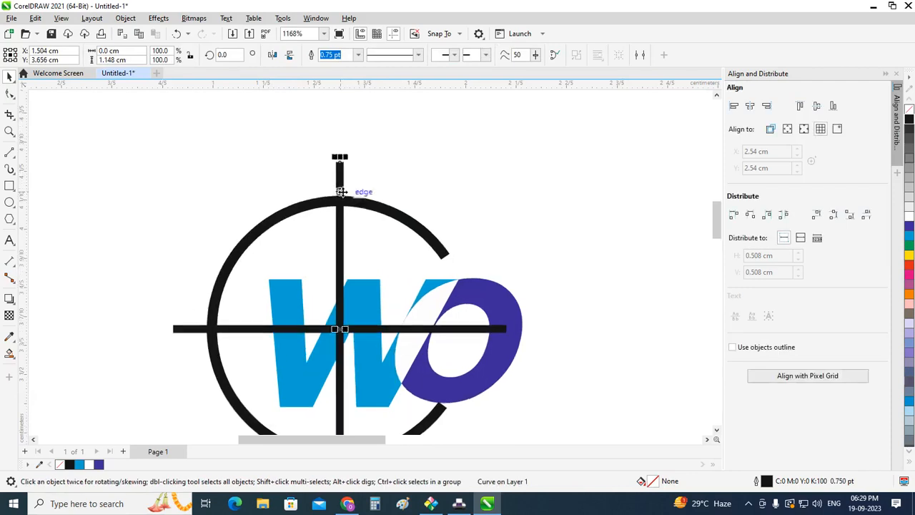
{"action": "scroll", "coordinate": [341, 192], "scroll_direction": "up", "scroll_amount": 1}
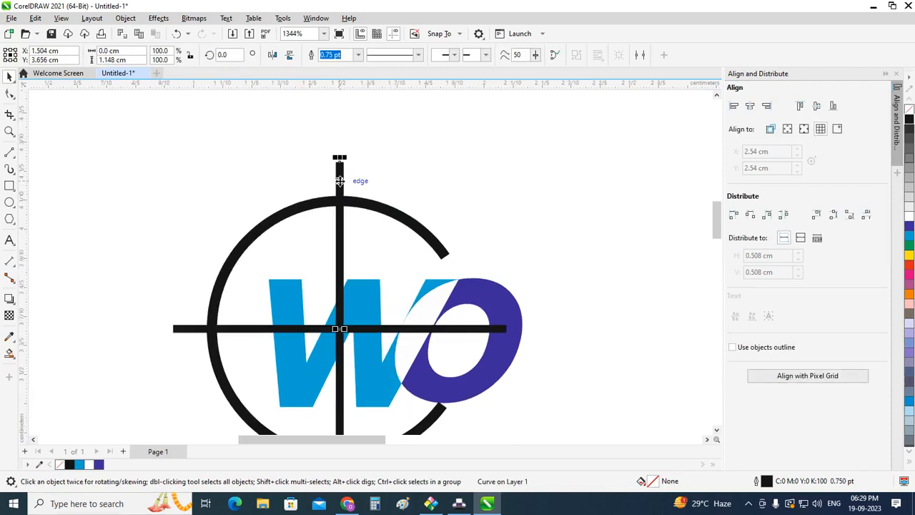
{"action": "left_click", "coordinate": [339, 179]}
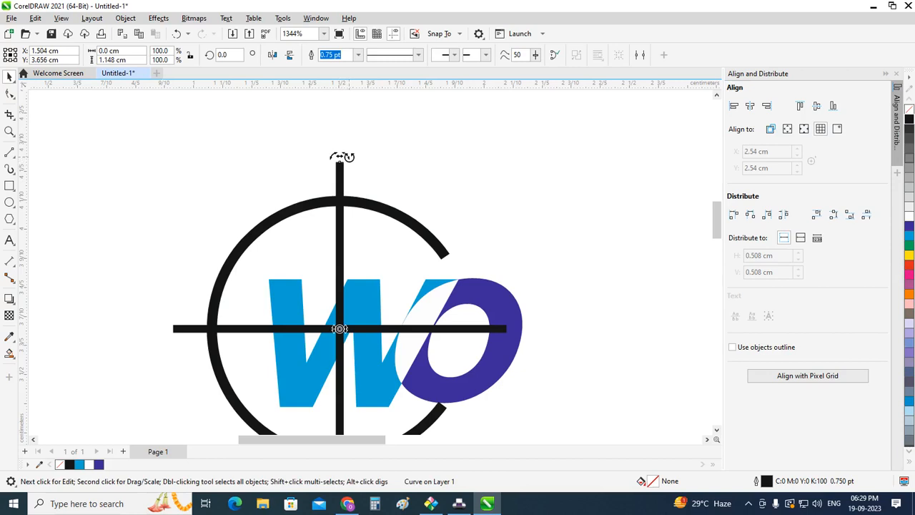
{"action": "left_click_drag", "start_coordinate": [342, 157], "coordinate": [395, 185]}
{"action": "key", "text": "ctrl+r"}
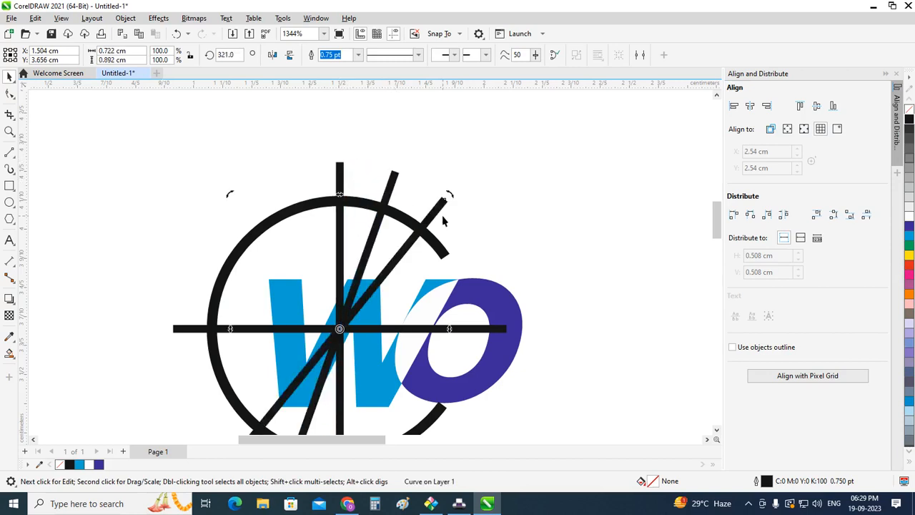
{"action": "key", "text": "ctrl+r"}
{"action": "key", "text": "ctrl+r"}
{"action": "key", "text": "ctrl+r"}
{"action": "key", "text": "ctrl+r"}
{"action": "key", "text": "ctrl+r"}
{"action": "key", "text": "ctrl+r"}
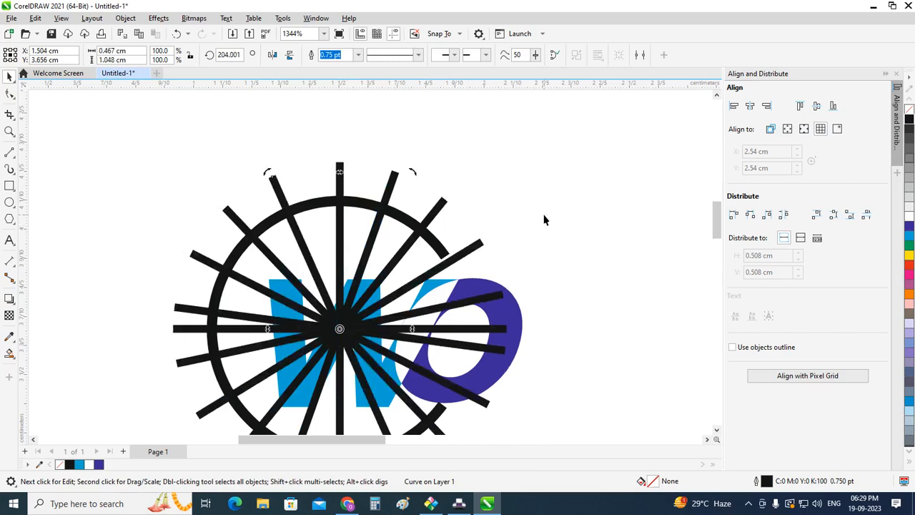
{"action": "left_click", "coordinate": [451, 183]}
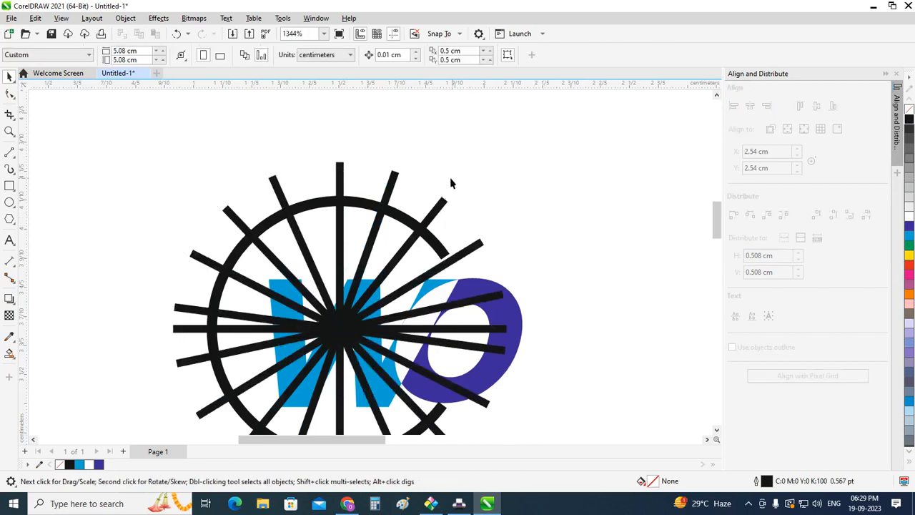
{"action": "left_click", "coordinate": [444, 256]}
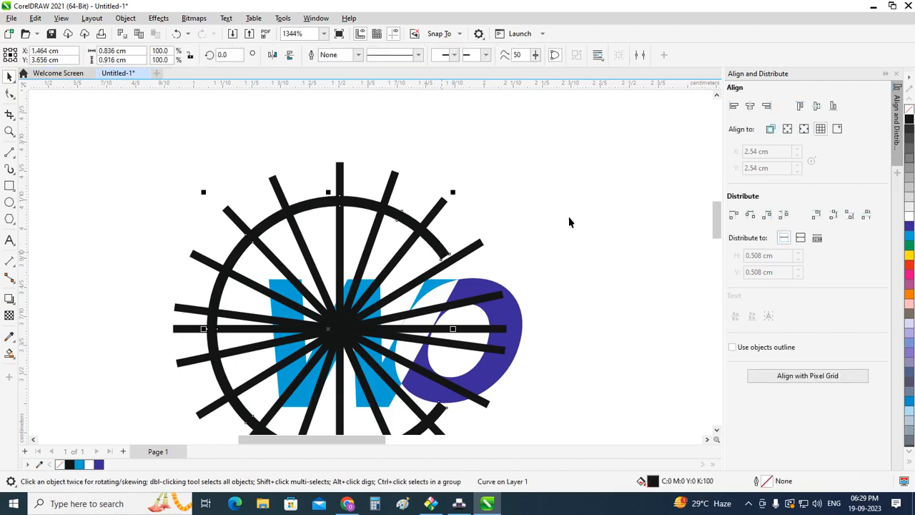
{"action": "left_click", "coordinate": [464, 231]}
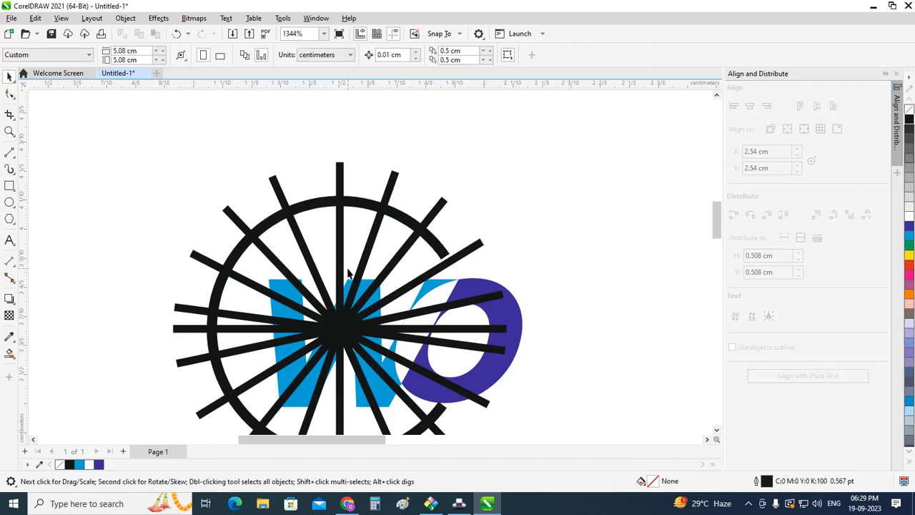
{"action": "scroll", "coordinate": [348, 272], "scroll_direction": "up", "scroll_amount": 1}
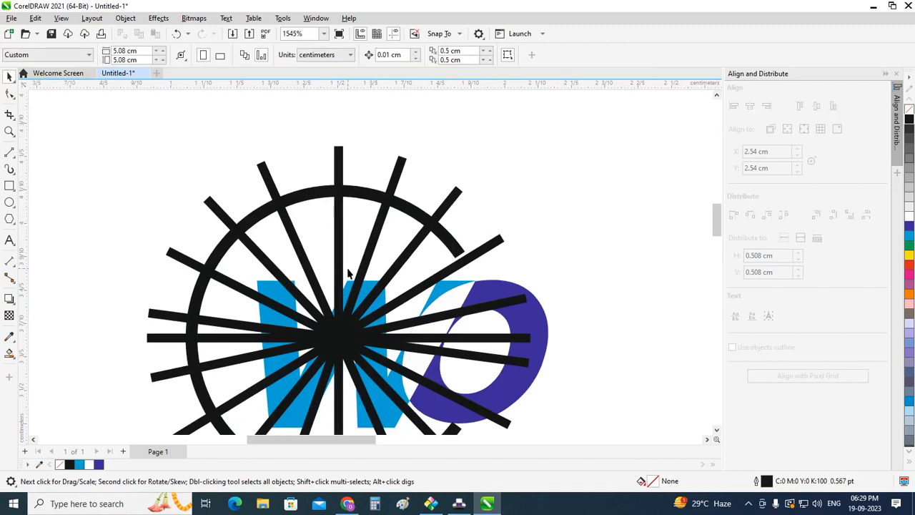
{"action": "left_click", "coordinate": [458, 254]}
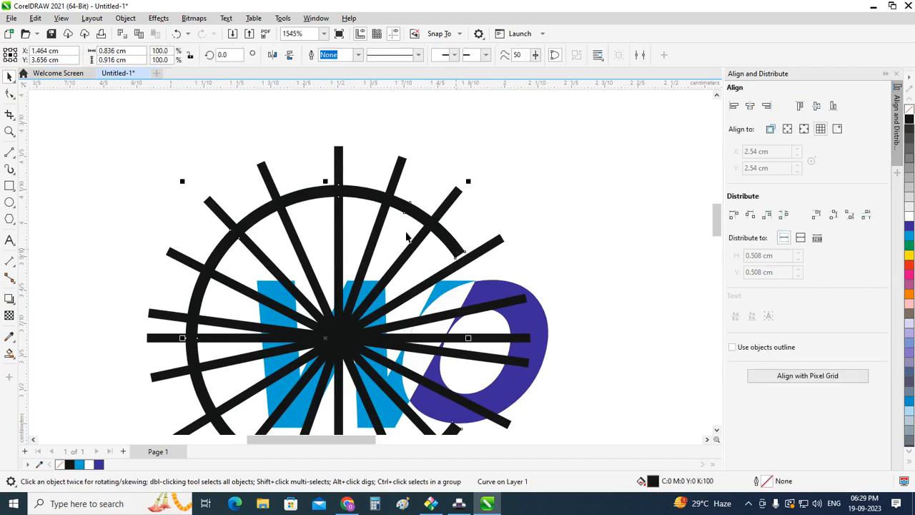
{"action": "scroll", "coordinate": [414, 246], "scroll_direction": "down", "scroll_amount": 1}
{"action": "scroll", "coordinate": [494, 399], "scroll_direction": "up", "scroll_amount": 1}
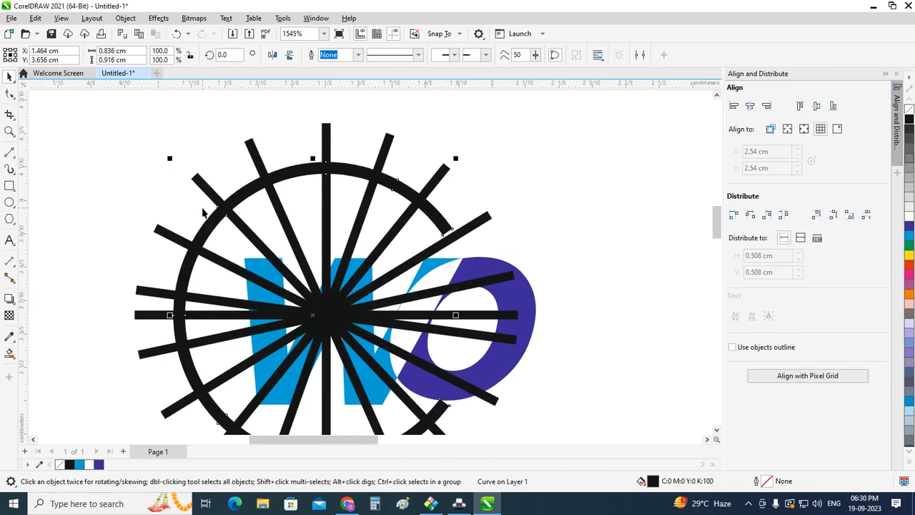
{"action": "scroll", "coordinate": [203, 212], "scroll_direction": "down", "scroll_amount": 2}
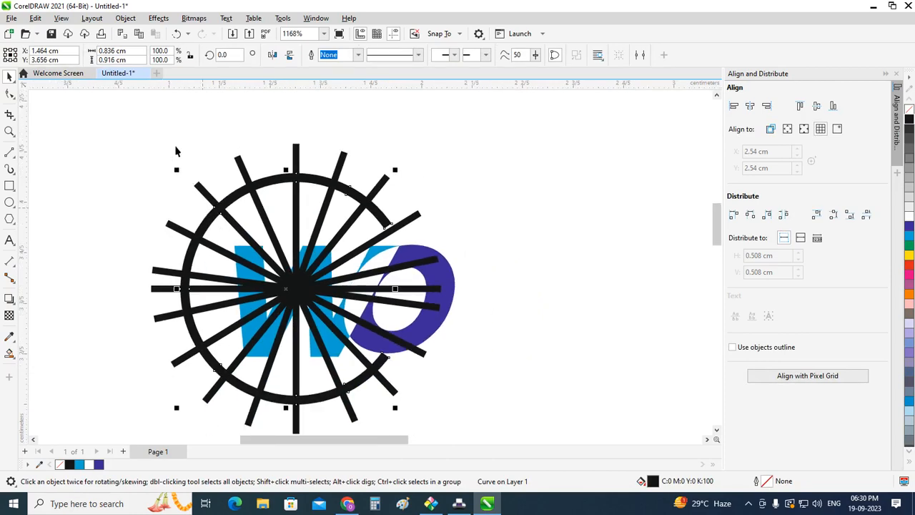
{"action": "left_click", "coordinate": [176, 154]}
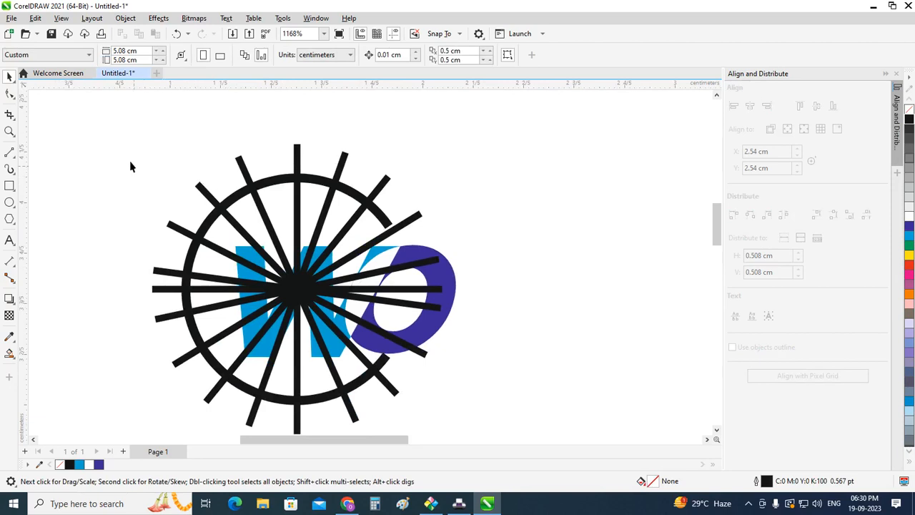
{"action": "scroll", "coordinate": [230, 171], "scroll_direction": "down", "scroll_amount": 1}
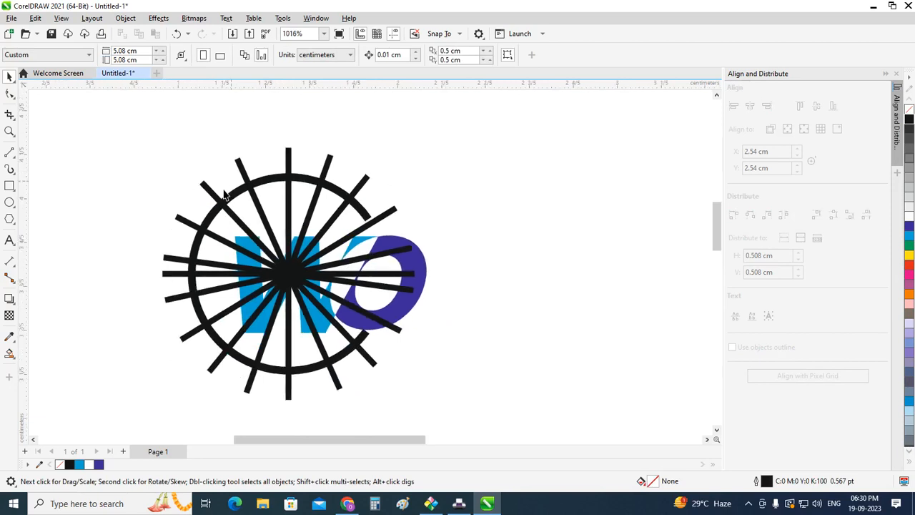
Step: Set the nudge distance to 2 cm and move the WO letter group one nudge to the right, clear of the arc
{"action": "left_click", "coordinate": [357, 243]}
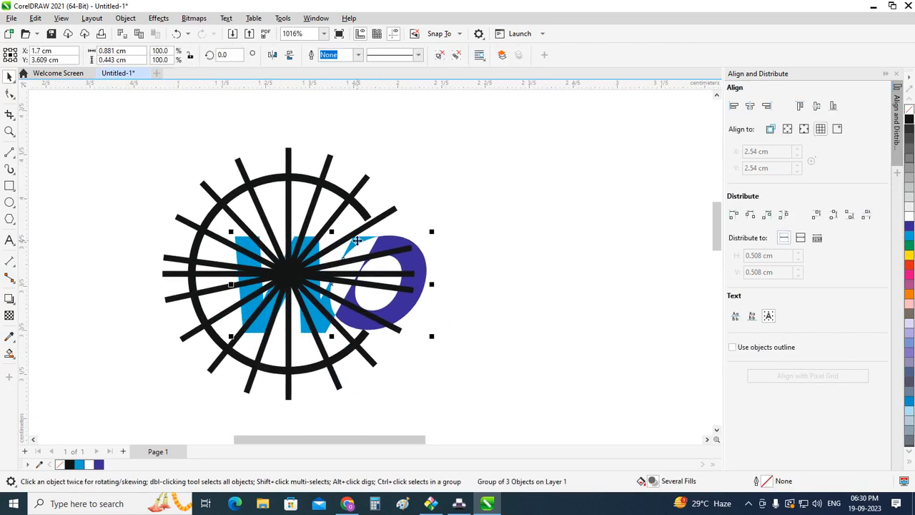
{"action": "left_click", "coordinate": [468, 229]}
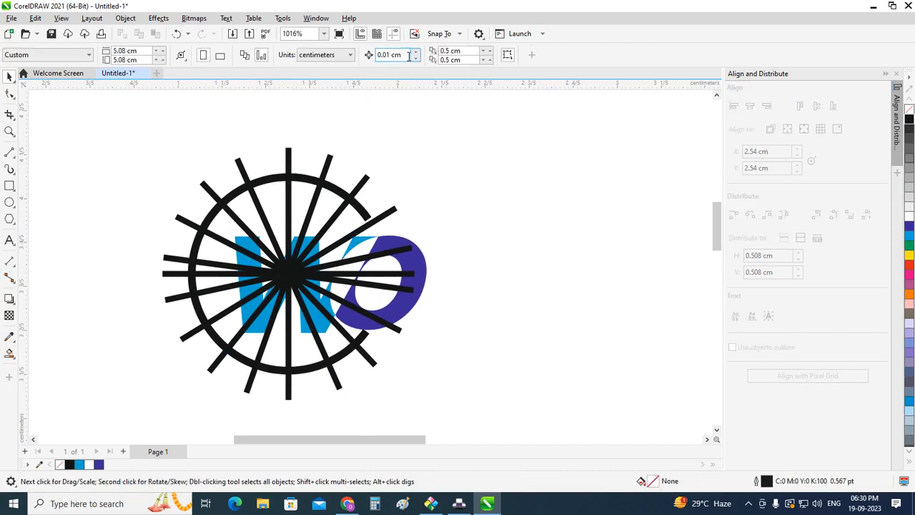
{"action": "type", "text": "2"}
{"action": "key", "text": "Return"}
{"action": "left_click", "coordinate": [420, 265]}
{"action": "key", "text": "Right"}
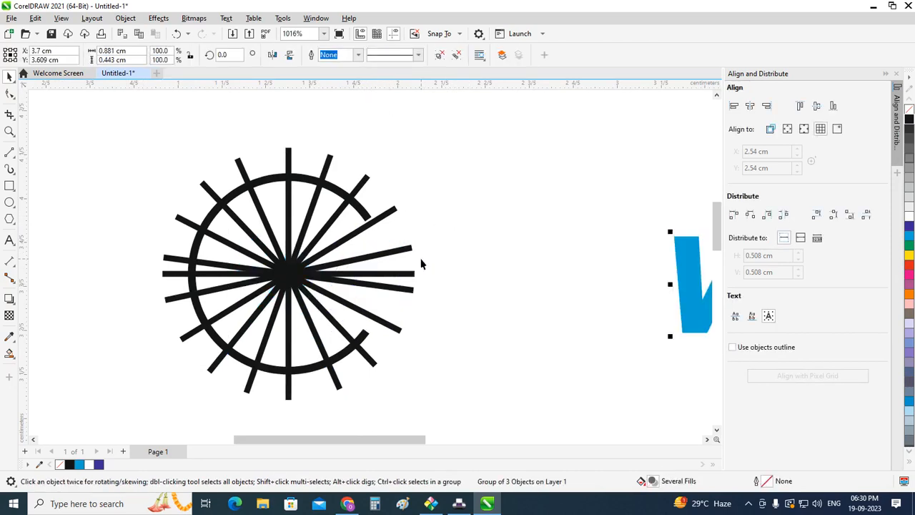
{"action": "left_click", "coordinate": [513, 238]}
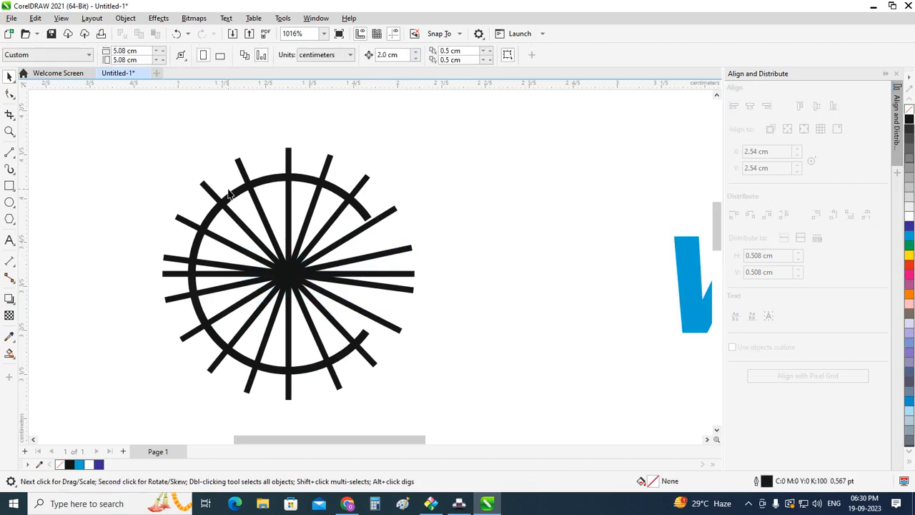
Step: Select the arc and all spoke lines, and set the Smart Fill colour to yellow with CMYK 0, 0, 100, 0
{"action": "left_click_drag", "start_coordinate": [95, 136], "coordinate": [482, 380]}
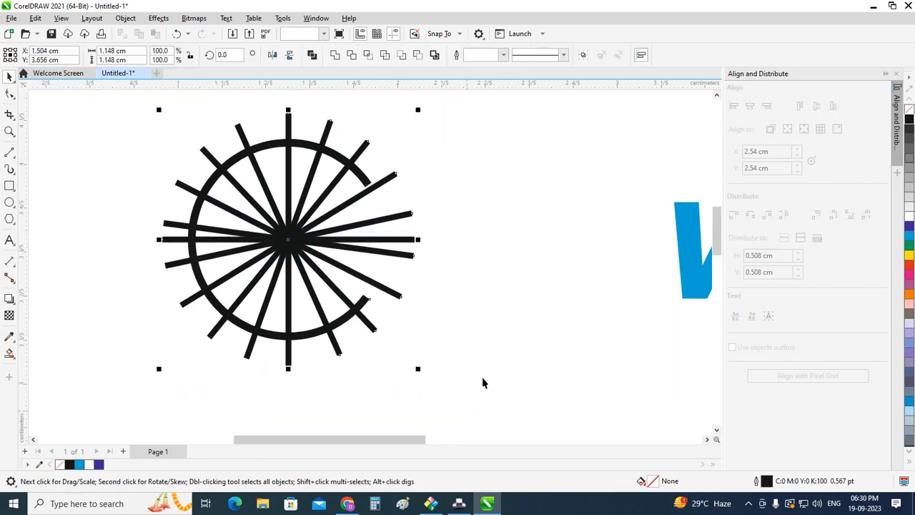
{"action": "scroll", "coordinate": [713, 233], "scroll_direction": "up", "scroll_amount": 3}
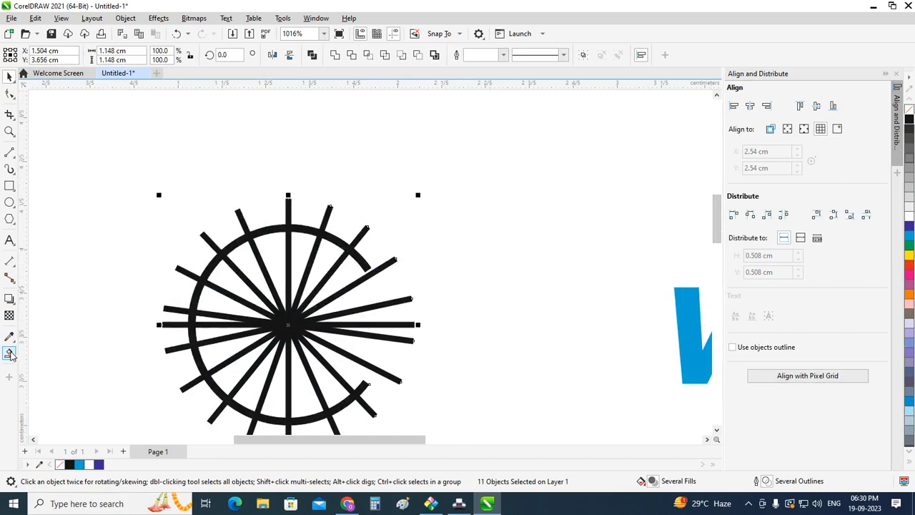
{"action": "left_click", "coordinate": [10, 353]}
{"action": "left_click", "coordinate": [117, 56]}
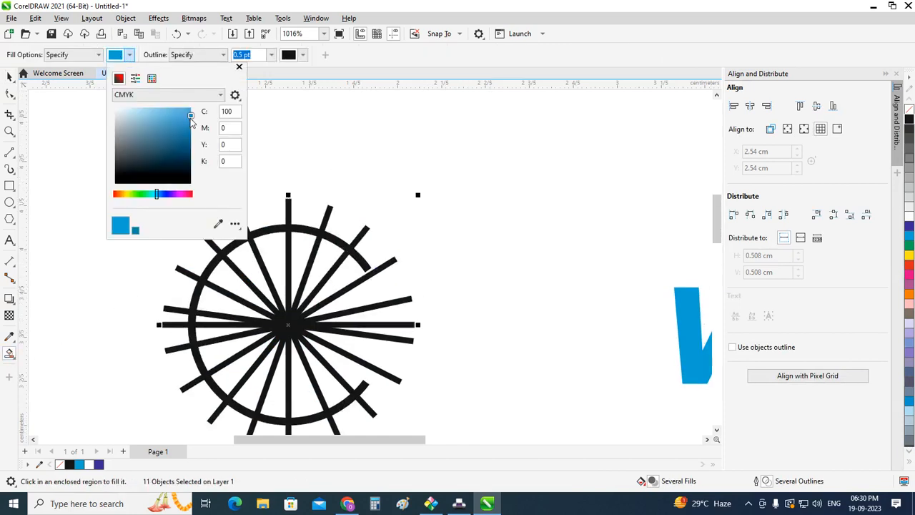
{"action": "double_click", "coordinate": [228, 112]}
{"action": "type", "text": "0"}
{"action": "key", "text": "Tab"}
{"action": "key", "text": "Tab"}
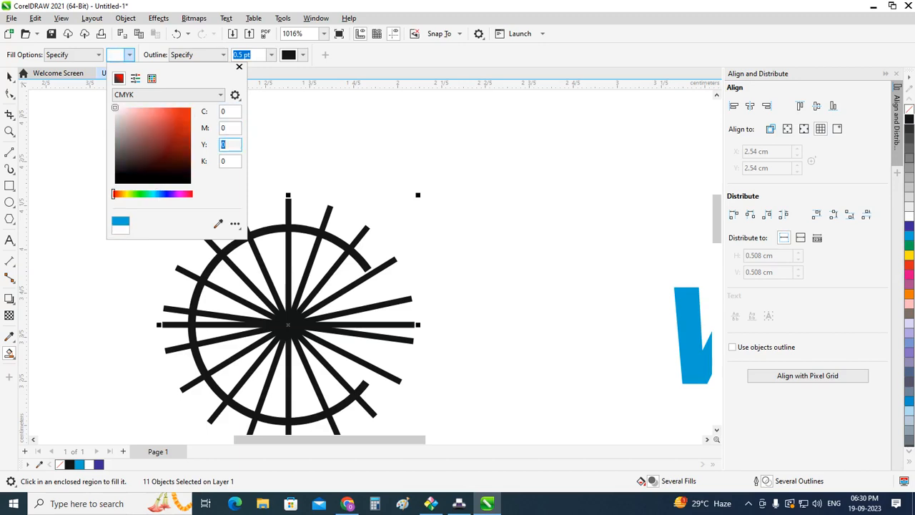
{"action": "key", "text": "Tab"}
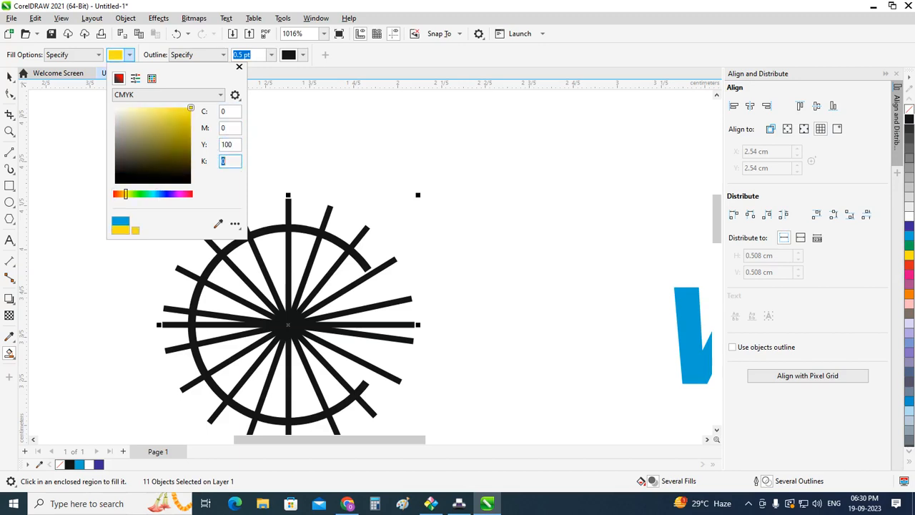
{"action": "left_click", "coordinate": [244, 70]}
Step: Smart-fill the arc's upper-right end segment with yellow, and set the Smart Fill outline option to No Outline
{"action": "scroll", "coordinate": [371, 284], "scroll_direction": "up", "scroll_amount": 2}
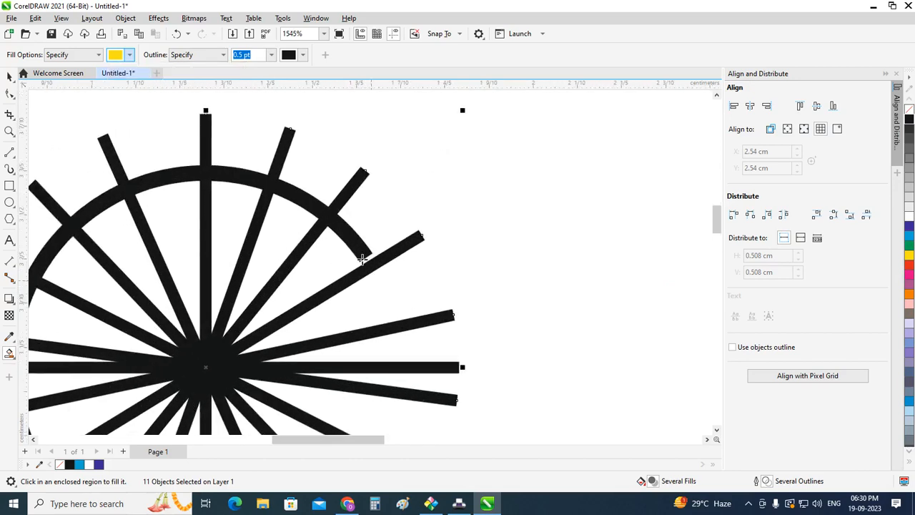
{"action": "left_click", "coordinate": [354, 241]}
{"action": "scroll", "coordinate": [418, 260], "scroll_direction": "down", "scroll_amount": 1}
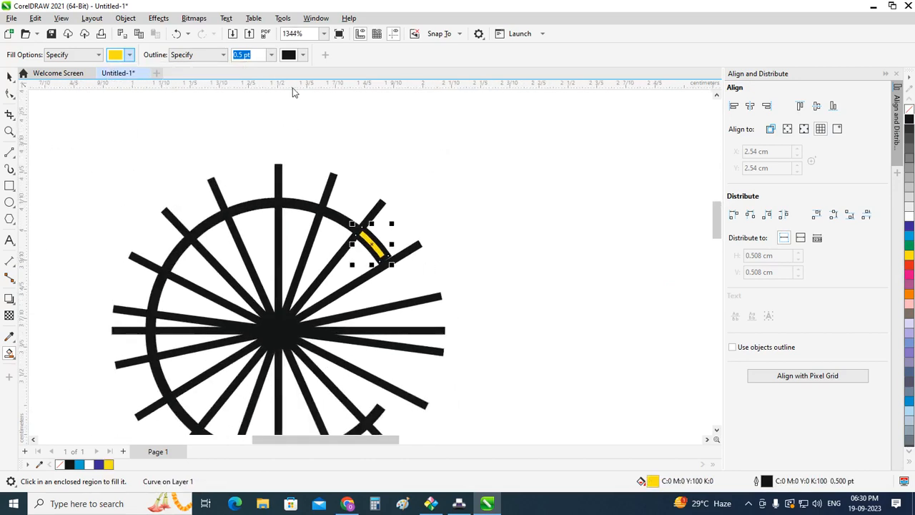
{"action": "left_click", "coordinate": [222, 55]}
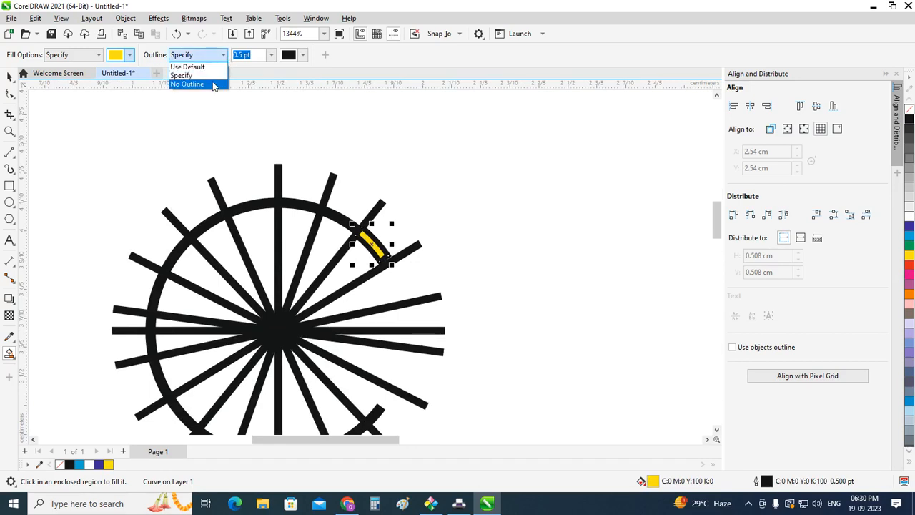
{"action": "left_click", "coordinate": [213, 83]}
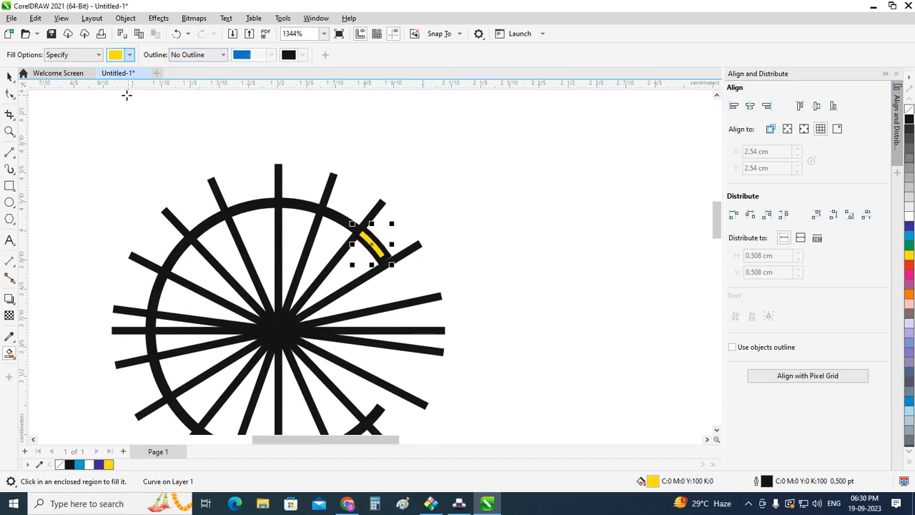
Step: Set the outline width of the yellow arc segment to None
{"action": "left_click", "coordinate": [9, 76]}
{"action": "left_click", "coordinate": [375, 242]}
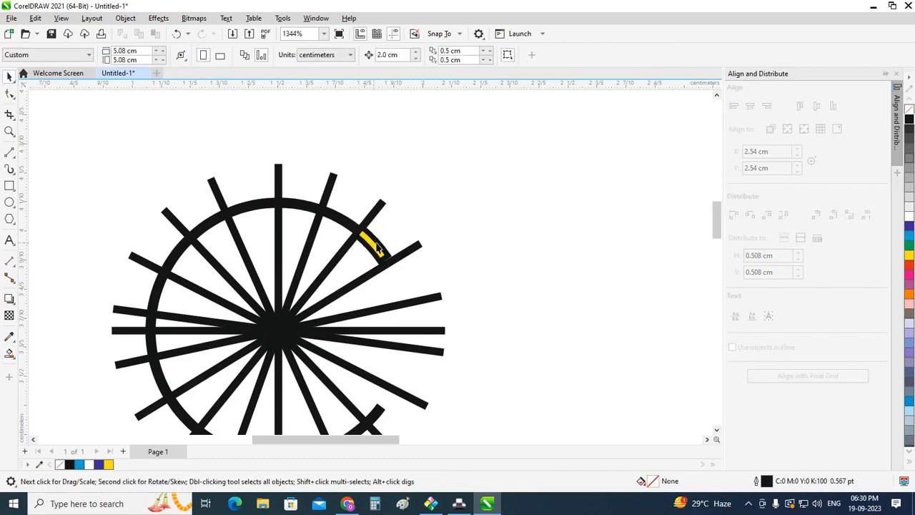
{"action": "left_click", "coordinate": [358, 55]}
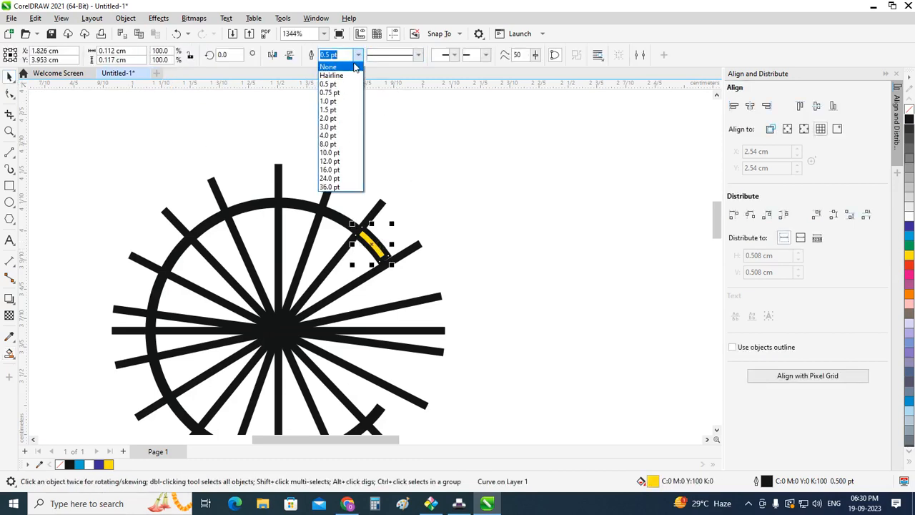
{"action": "left_click", "coordinate": [356, 67]}
{"action": "left_click", "coordinate": [461, 207]}
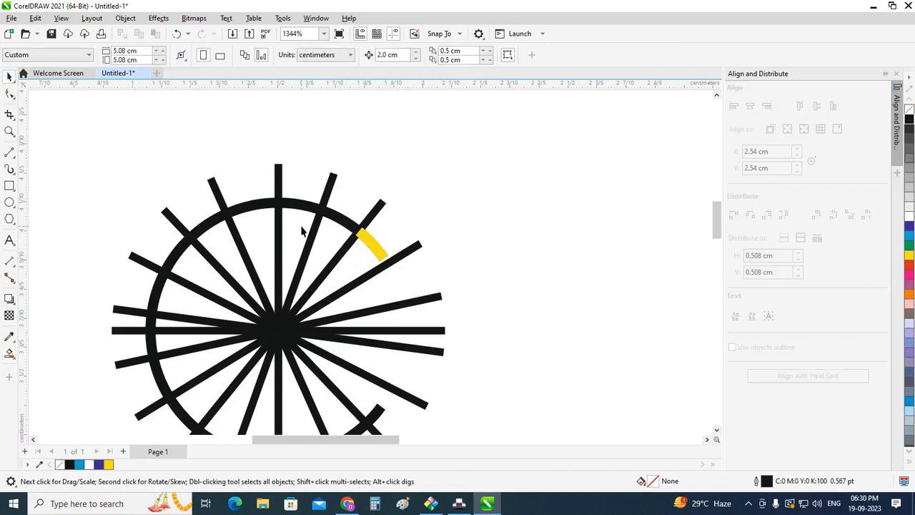
Step: Select the whole arc-and-spoke figure and smart-fill the arc segment just right of the vertical spoke with CMYK 0, 0, 0, 100
{"action": "scroll", "coordinate": [305, 216], "scroll_direction": "down", "scroll_amount": 1}
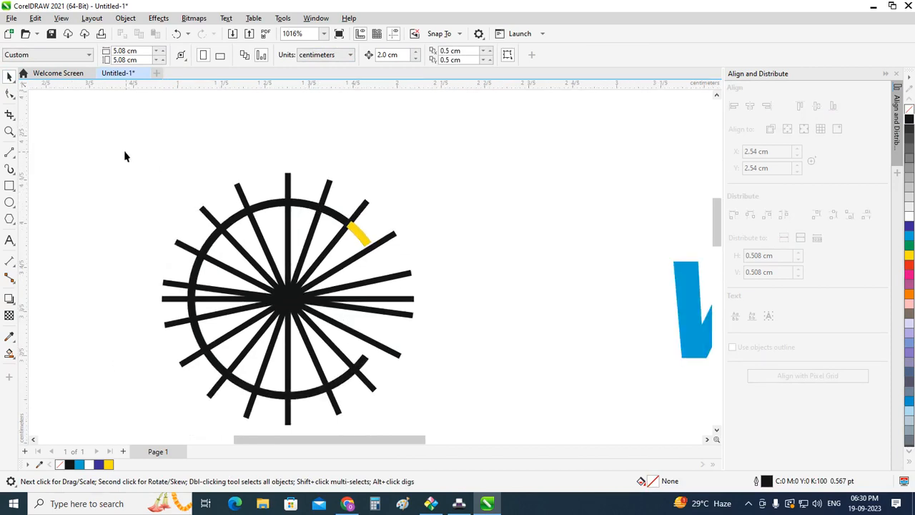
{"action": "left_click_drag", "start_coordinate": [124, 150], "coordinate": [440, 418]}
{"action": "left_click", "coordinate": [10, 354]}
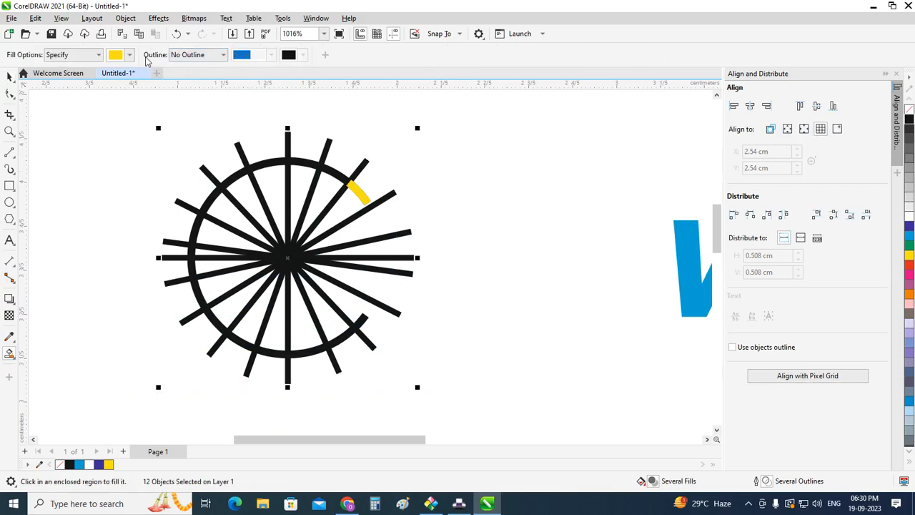
{"action": "scroll", "coordinate": [356, 192], "scroll_direction": "up", "scroll_amount": 1}
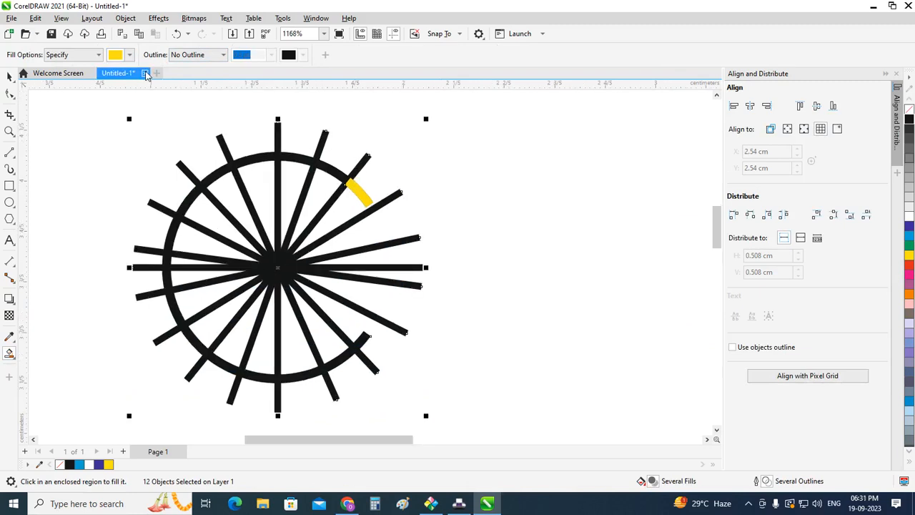
{"action": "left_click", "coordinate": [129, 54]}
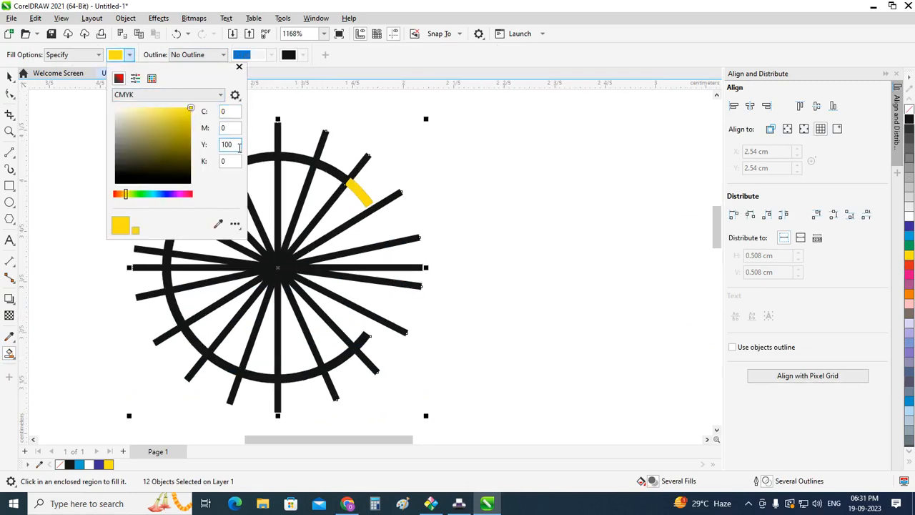
{"action": "key", "text": "Tab"}
{"action": "type", "text": "100"}
{"action": "key", "text": "Return"}
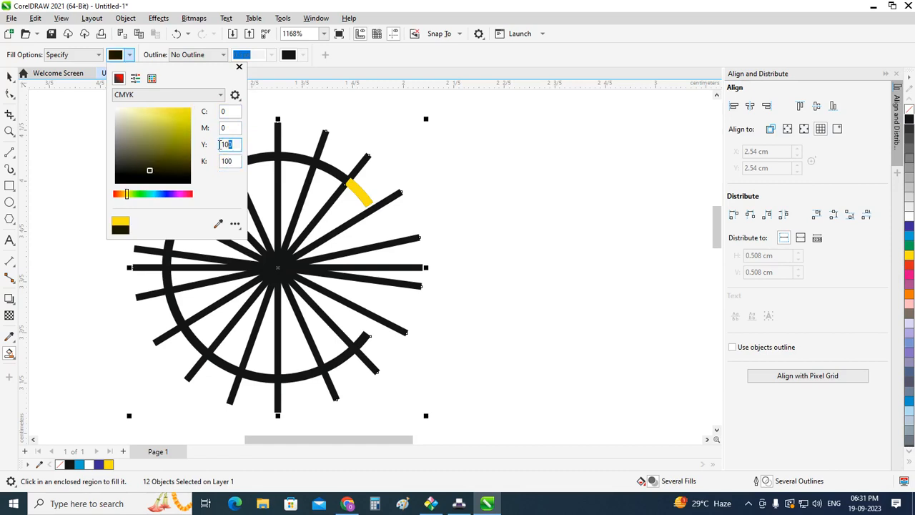
{"action": "double_click", "coordinate": [227, 144]}
{"action": "type", "text": "0"}
{"action": "key", "text": "Tab"}
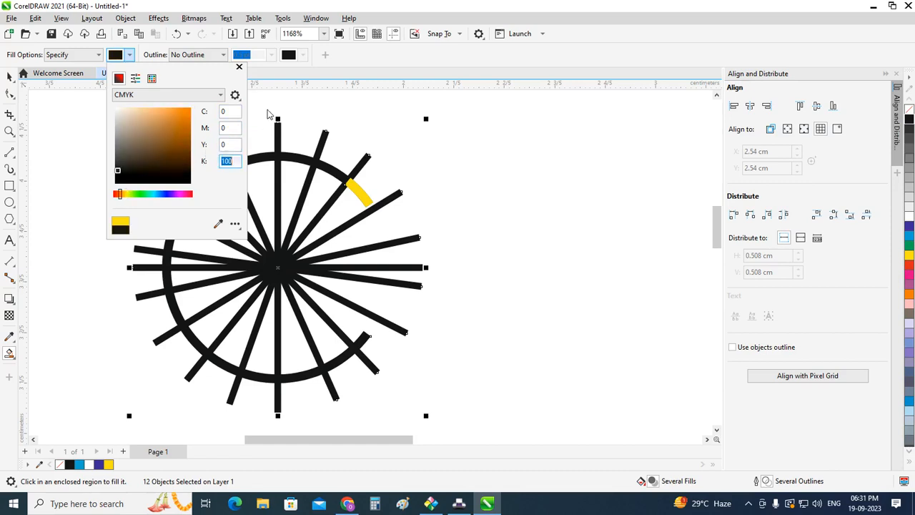
{"action": "left_click", "coordinate": [240, 68]}
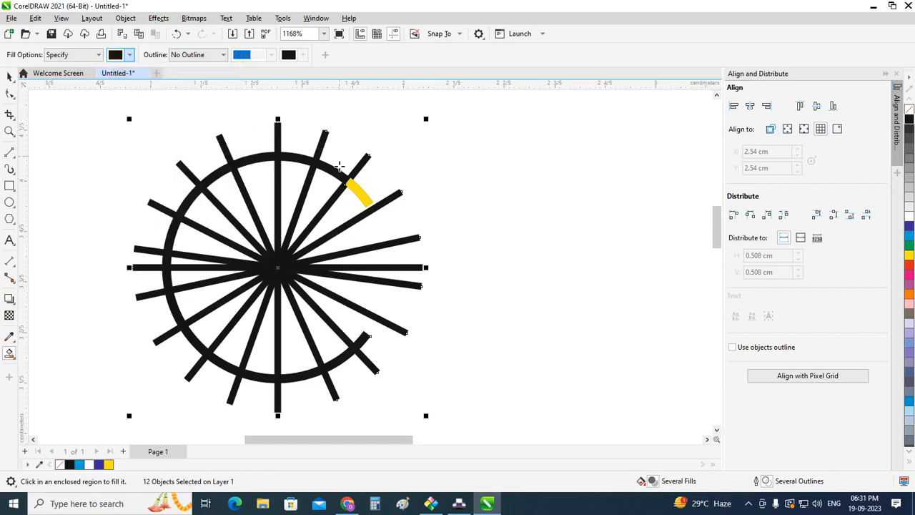
{"action": "left_click", "coordinate": [298, 157]}
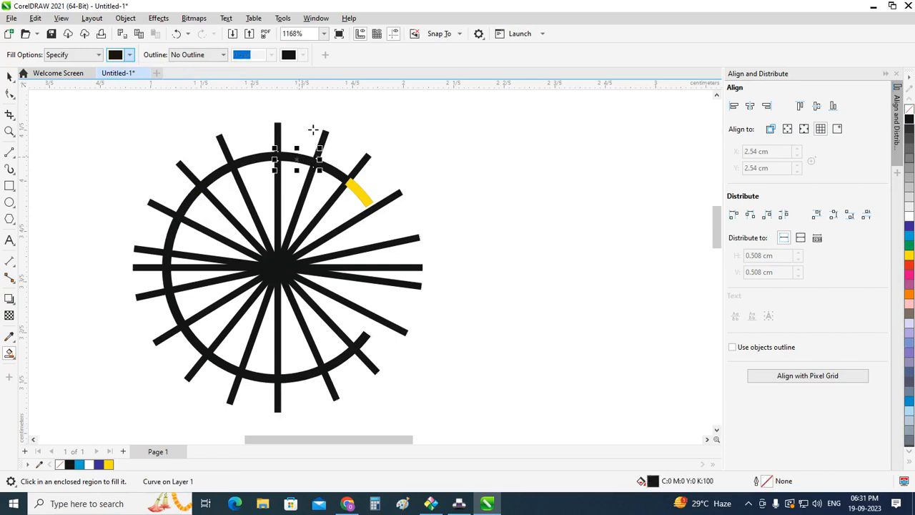
Step: Set the Smart Fill colour to CMYK 0, 100, 0, 0 and fill the arc's upper-left segment between the second and third spokes left of vertical
{"action": "left_click", "coordinate": [129, 57]}
{"action": "double_click", "coordinate": [233, 161]}
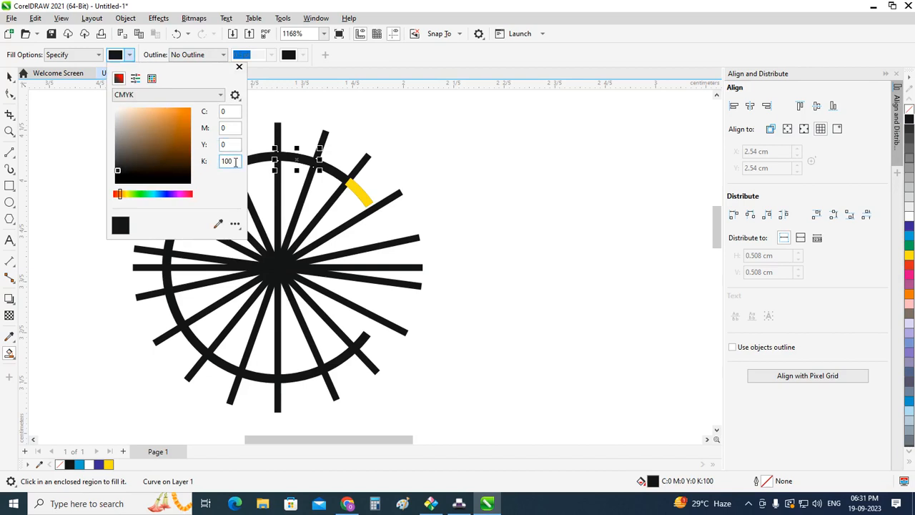
{"action": "type", "text": "0"}
{"action": "key", "text": "Return"}
{"action": "double_click", "coordinate": [230, 127]}
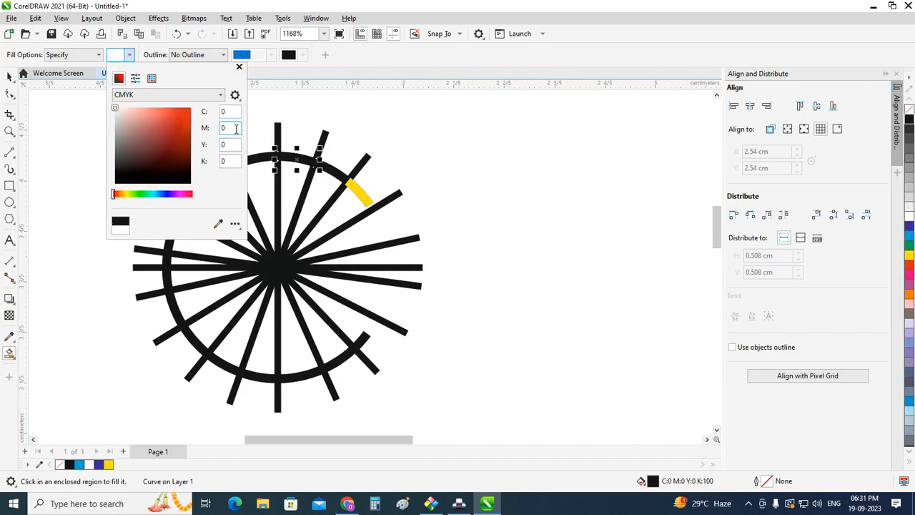
{"action": "type", "text": "100"}
{"action": "key", "text": "Tab"}
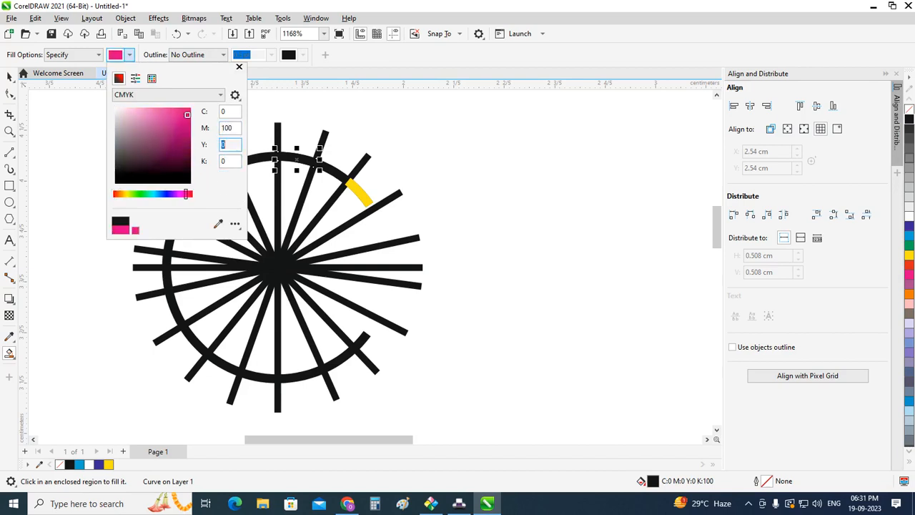
{"action": "left_click", "coordinate": [239, 66]}
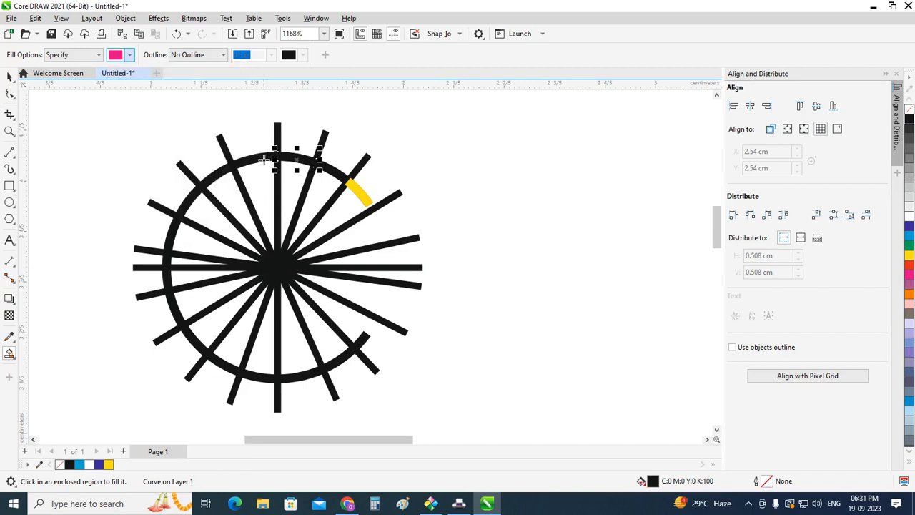
{"action": "left_click", "coordinate": [218, 175]}
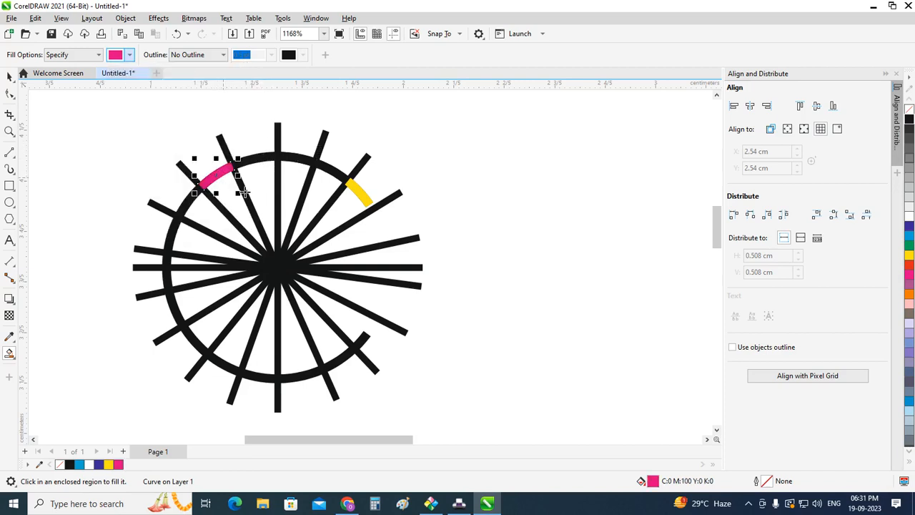
Step: Set the Smart Fill colour to CMYK 100, 0, 0, 0 and fill the arc's left segment just above the near-horizontal spokes
{"action": "left_click", "coordinate": [131, 60]}
{"action": "left_click", "coordinate": [232, 130]}
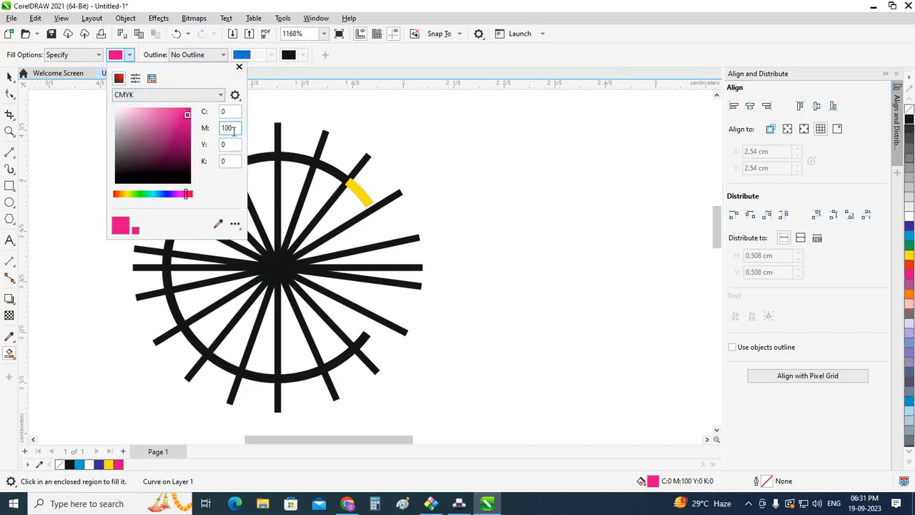
{"action": "type", "text": "0"}
{"action": "key", "text": "Tab"}
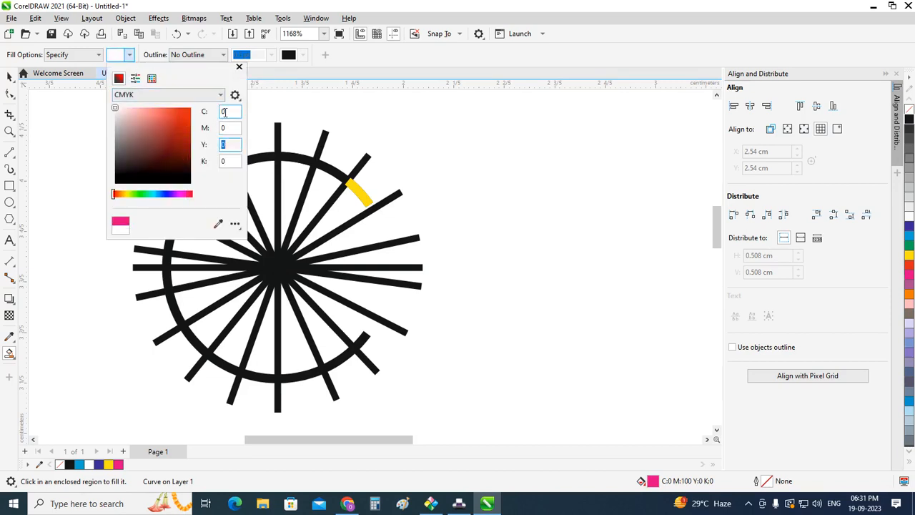
{"action": "left_click_drag", "start_coordinate": [230, 113], "coordinate": [211, 139]}
{"action": "type", "text": "100"}
{"action": "key", "text": "Tab"}
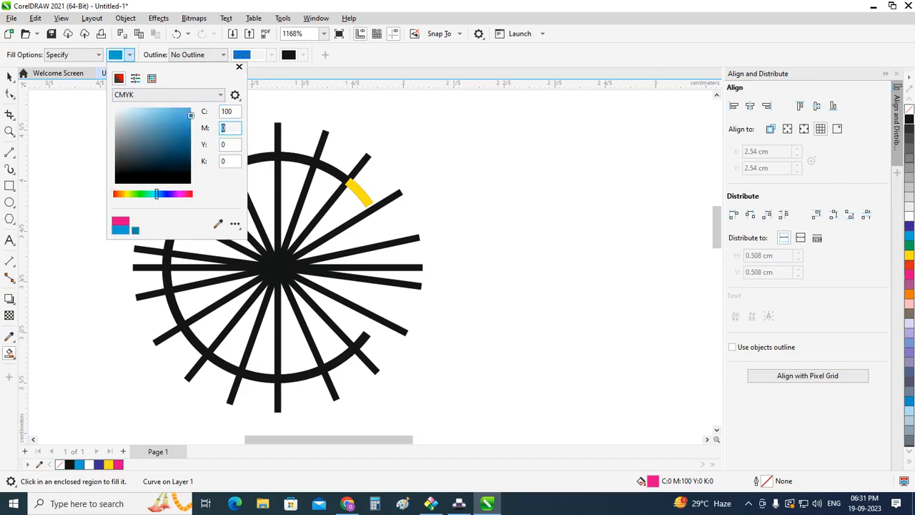
{"action": "left_click", "coordinate": [239, 67]}
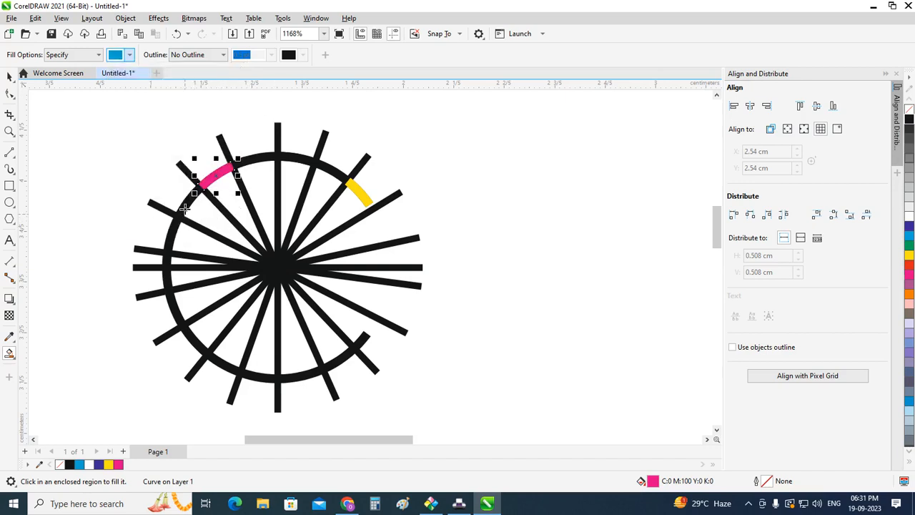
{"action": "left_click", "coordinate": [173, 232]}
Step: Delete the horizontal and near-horizontal spoke lines and the two spokes that end at the lower right
{"action": "scroll", "coordinate": [234, 272], "scroll_direction": "down", "scroll_amount": 1}
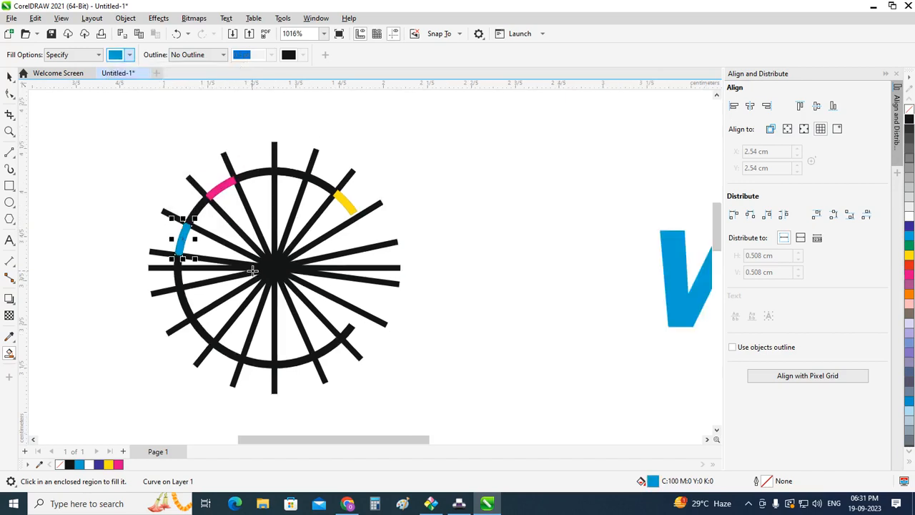
{"action": "left_click", "coordinate": [9, 77]}
{"action": "left_click", "coordinate": [119, 206]}
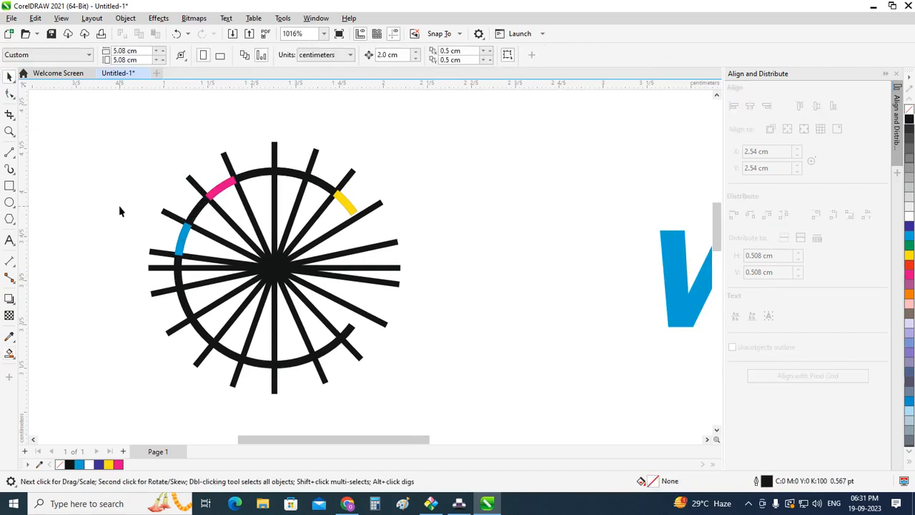
{"action": "scroll", "coordinate": [121, 204], "scroll_direction": "down", "scroll_amount": 1}
{"action": "left_click", "coordinate": [355, 241]}
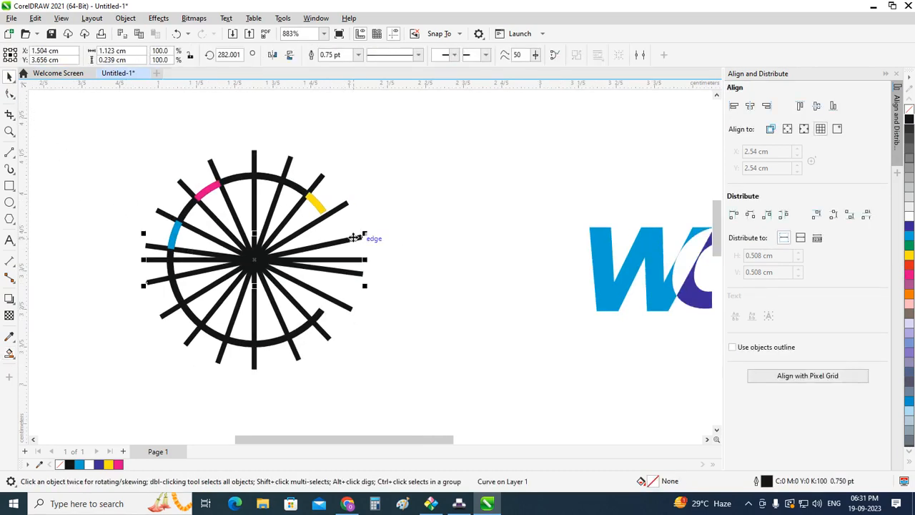
{"action": "left_click_drag", "start_coordinate": [355, 238], "coordinate": [355, 306]}
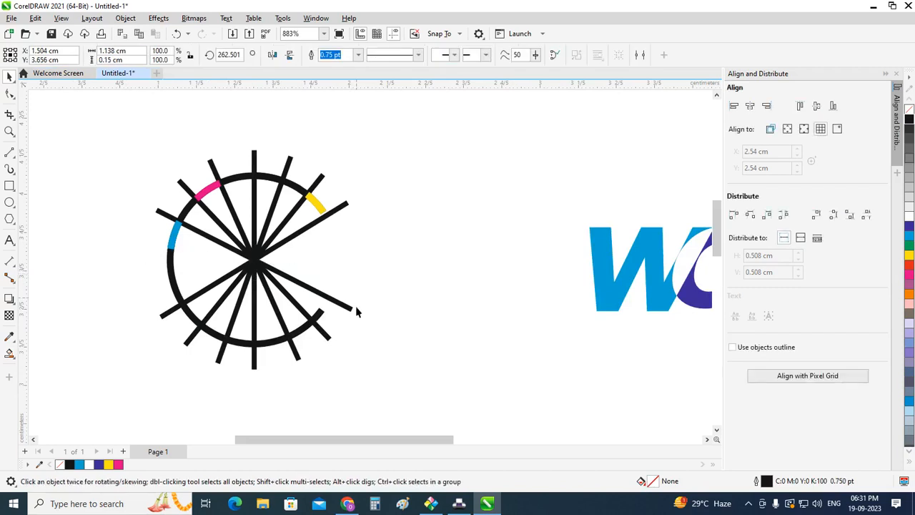
{"action": "left_click", "coordinate": [356, 307]}
{"action": "left_click", "coordinate": [348, 307]}
{"action": "key", "text": "Delete"}
{"action": "left_click", "coordinate": [320, 329]}
{"action": "key", "text": "Delete"}
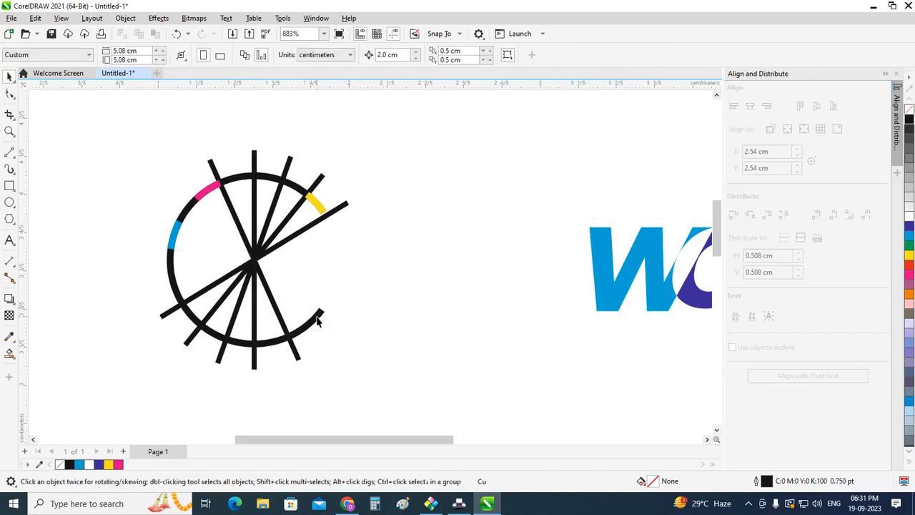
Step: Delete the black base arc and all the remaining spoke lines, leaving only the coloured segments
{"action": "left_click", "coordinate": [318, 321]}
{"action": "key", "text": "Delete"}
{"action": "left_click", "coordinate": [293, 343]}
{"action": "key", "text": "Delete"}
{"action": "left_click", "coordinate": [255, 267]}
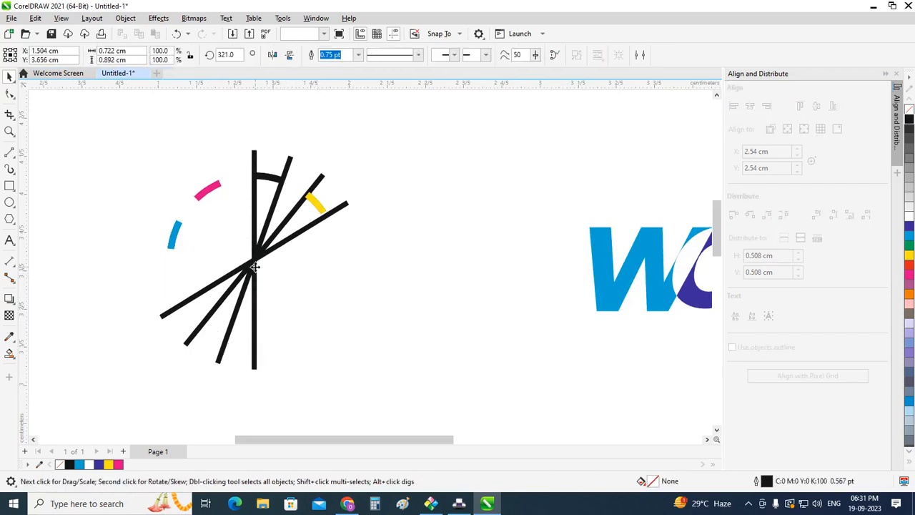
{"action": "key", "text": "Delete"}
{"action": "left_click", "coordinate": [254, 266]}
{"action": "key", "text": "Delete"}
{"action": "left_click", "coordinate": [253, 266]}
{"action": "key", "text": "Delete"}
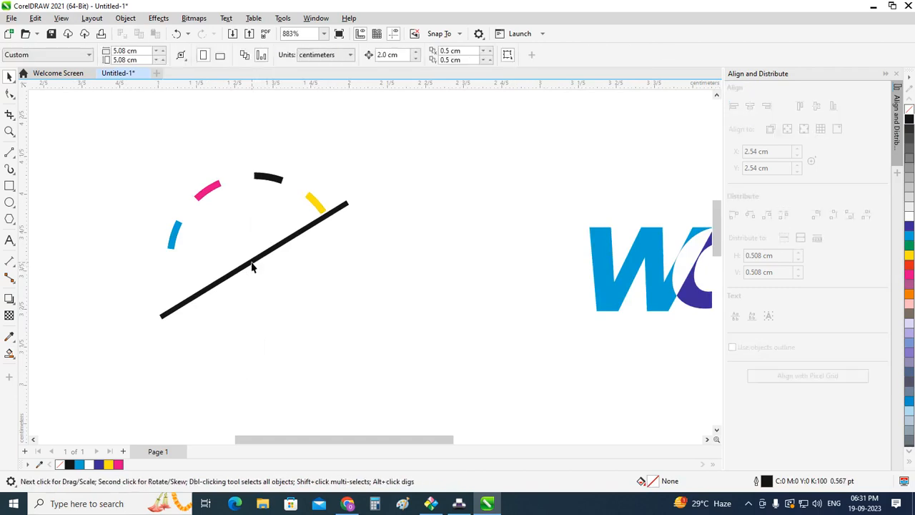
{"action": "left_click", "coordinate": [252, 267]}
{"action": "key", "text": "Delete"}
Step: Move the WO lettermark left so that it sits beneath the coloured arc segments
{"action": "scroll", "coordinate": [308, 308], "scroll_direction": "down", "scroll_amount": 2}
{"action": "left_click_drag", "start_coordinate": [419, 203], "coordinate": [640, 348]}
{"action": "key", "text": "Left"}
{"action": "left_click", "coordinate": [583, 279]}
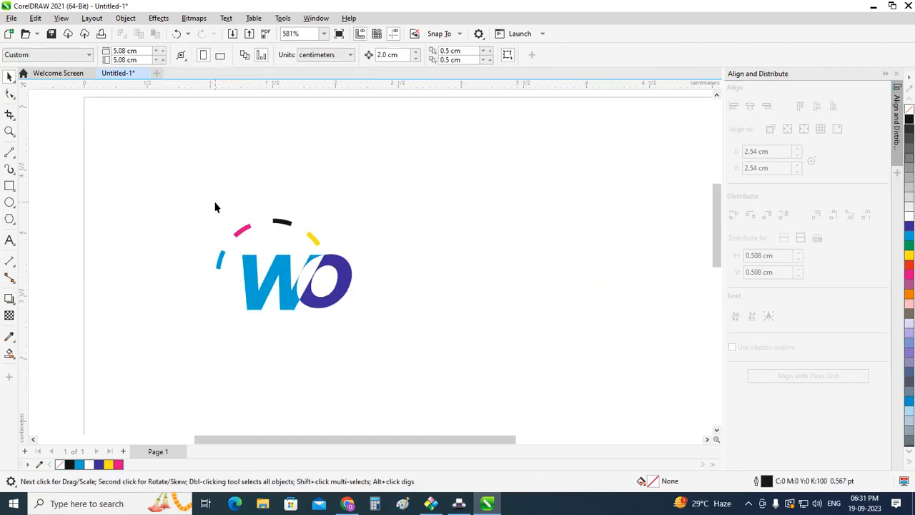
Step: Undo the lettermark move and the deletions to restore the base arc and all spoke lines
{"action": "key", "text": "ctrl+z"}
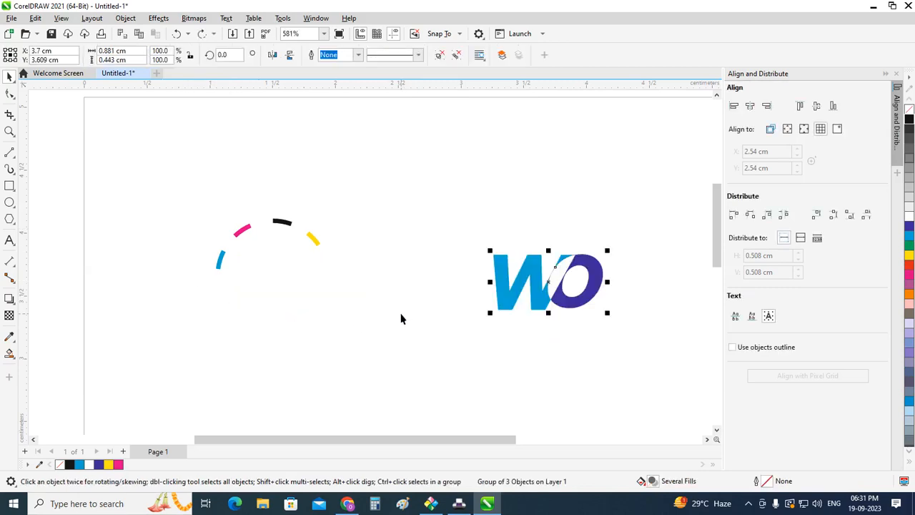
{"action": "key", "text": "ctrl+z"}
{"action": "key", "text": "ctrl+z"}
{"action": "key", "text": "ctrl+z"}
{"action": "key", "text": "ctrl+z"}
{"action": "key", "text": "ctrl+z"}
{"action": "key", "text": "ctrl+z"}
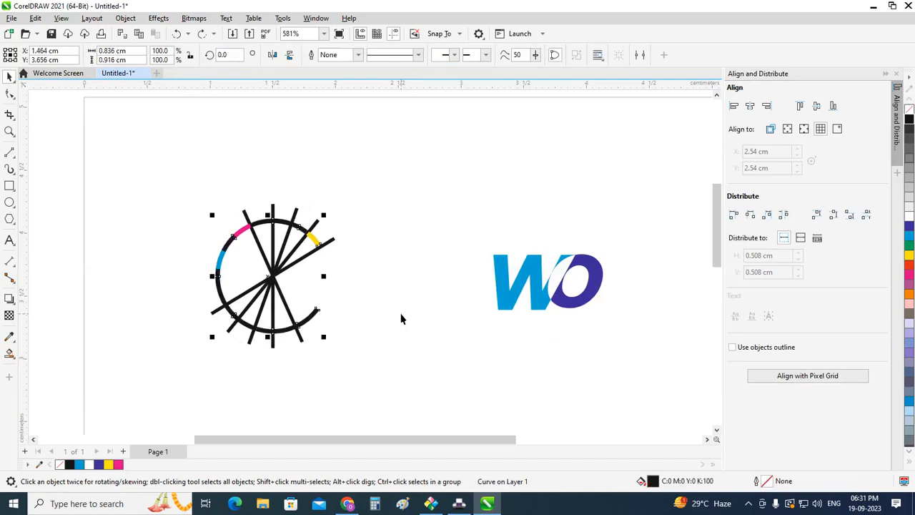
{"action": "left_click", "coordinate": [401, 319]}
{"action": "scroll", "coordinate": [194, 303], "scroll_direction": "up", "scroll_amount": 1}
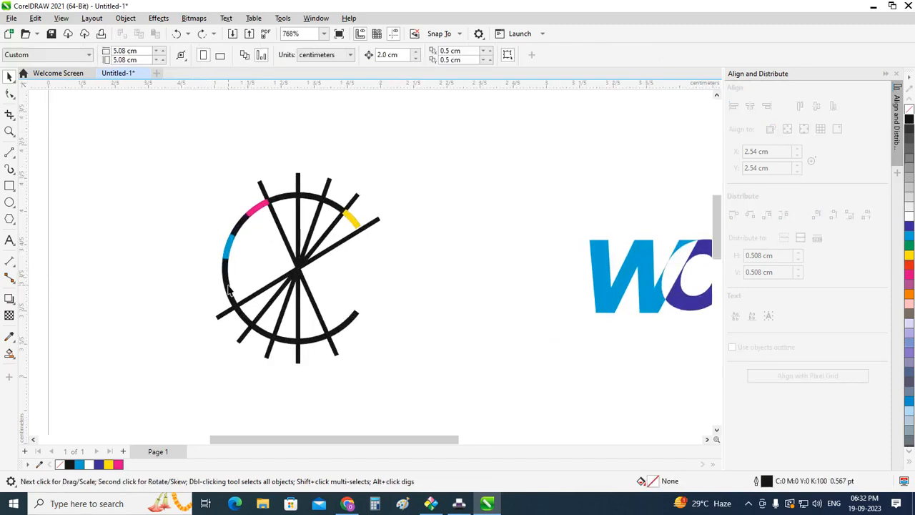
{"action": "key", "text": "ctrl+z"}
{"action": "key", "text": "ctrl+z"}
{"action": "key", "text": "ctrl+z"}
{"action": "key", "text": "ctrl+z"}
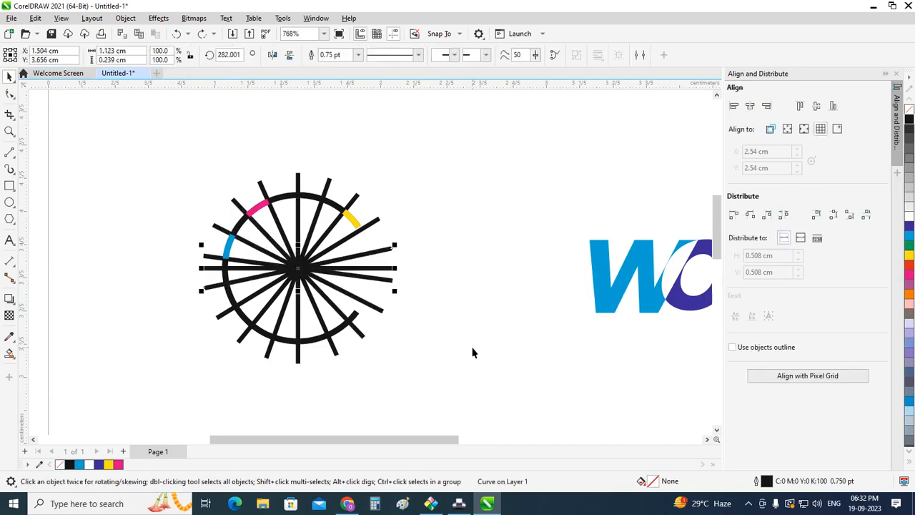
Step: Try moving the black base arc away from the spokes, and undo the move
{"action": "left_click", "coordinate": [405, 347]}
{"action": "left_click", "coordinate": [339, 331]}
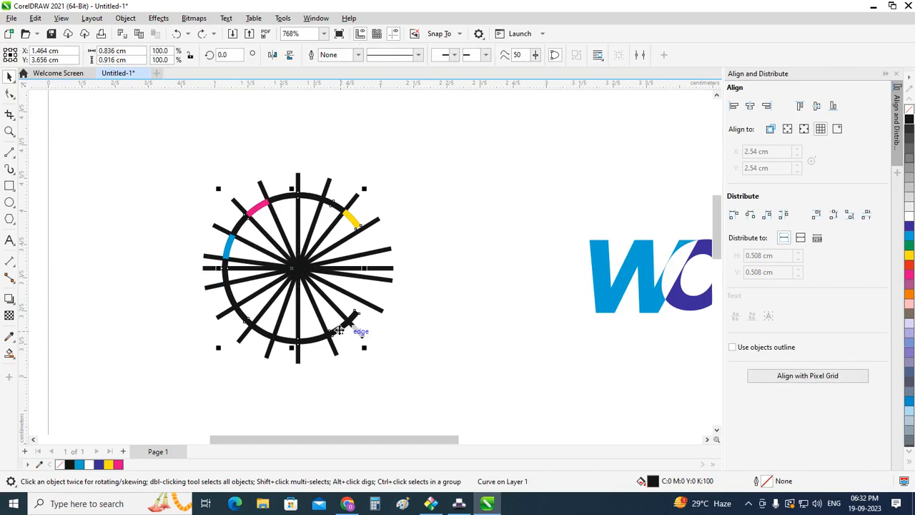
{"action": "left_click_drag", "start_coordinate": [338, 331], "coordinate": [520, 320]}
{"action": "key", "text": "ctrl+z"}
{"action": "scroll", "coordinate": [300, 332], "scroll_direction": "up", "scroll_amount": 3}
{"action": "scroll", "coordinate": [183, 238], "scroll_direction": "up", "scroll_amount": 1}
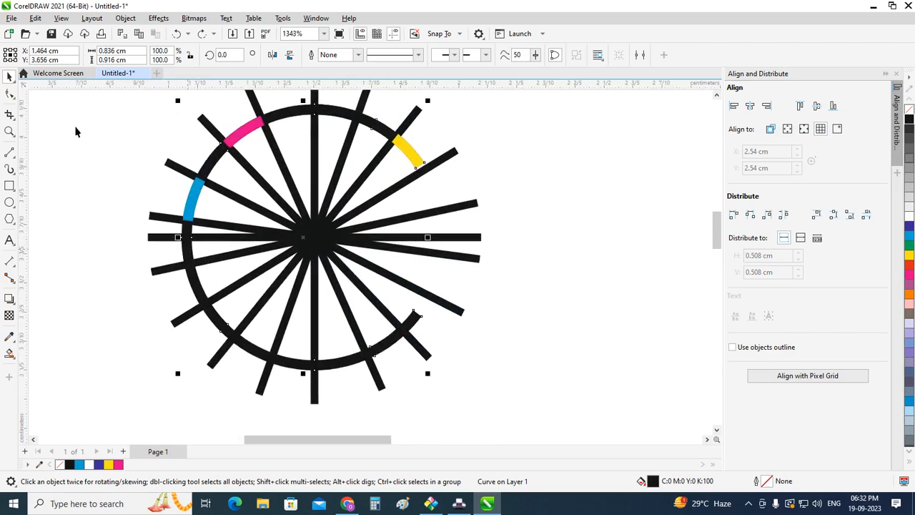
Step: Draw a rectangle about 1.59 by 0.64 cm over the upper half of the figure, its lower edge on the horizontal spoke
{"action": "scroll", "coordinate": [379, 224], "scroll_direction": "down", "scroll_amount": 1}
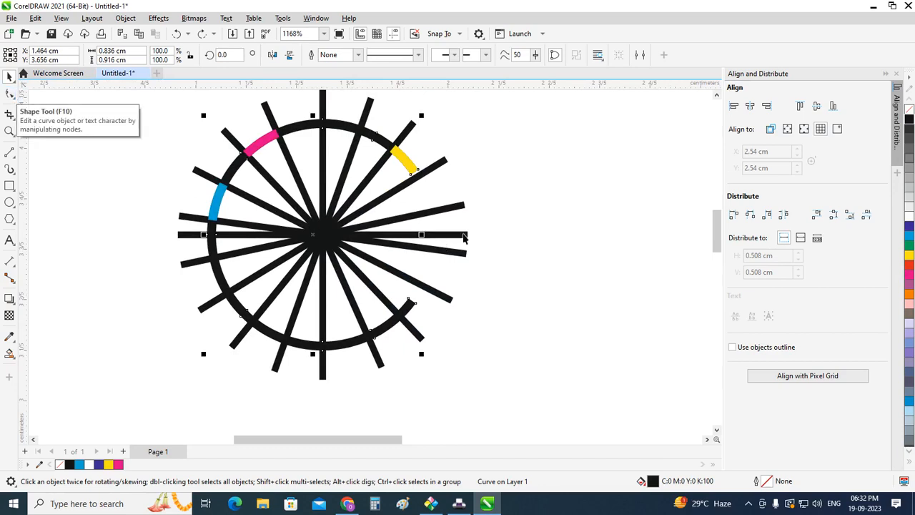
{"action": "left_click", "coordinate": [526, 233]}
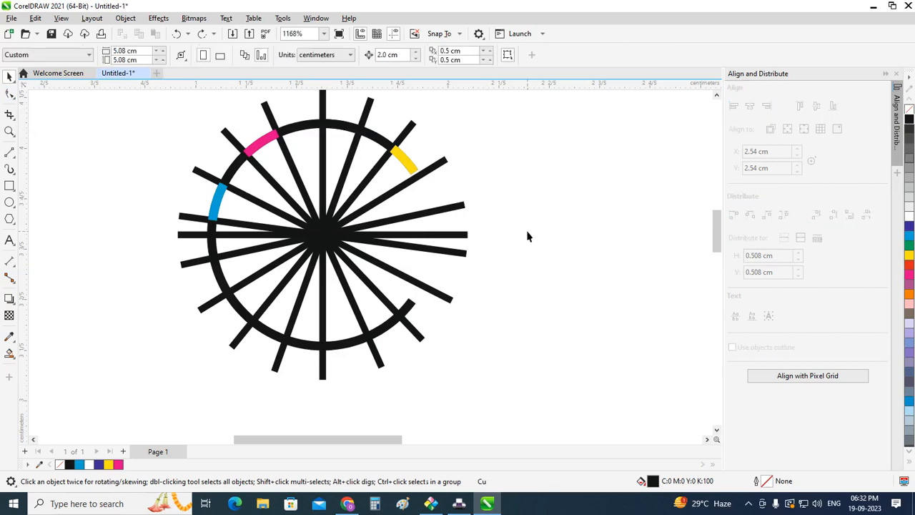
{"action": "scroll", "coordinate": [529, 238], "scroll_direction": "down", "scroll_amount": 1}
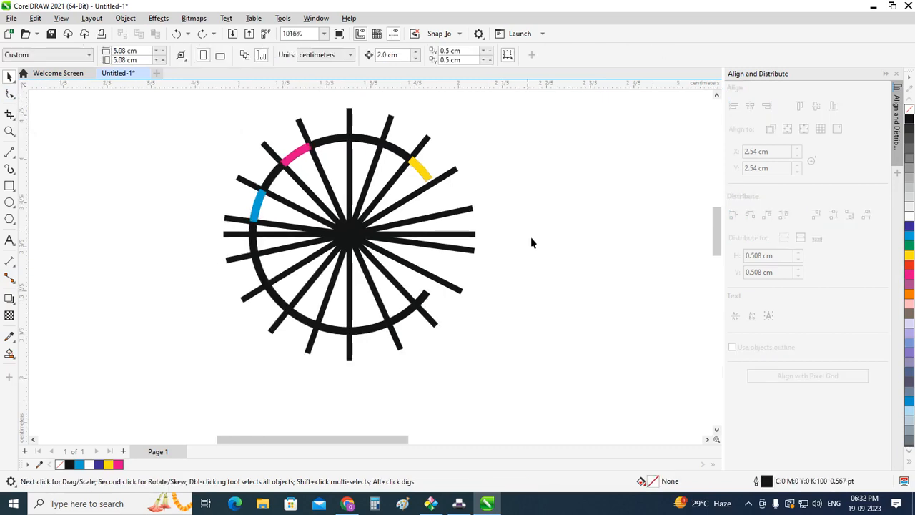
{"action": "left_click", "coordinate": [9, 185]}
{"action": "left_click", "coordinate": [43, 186]}
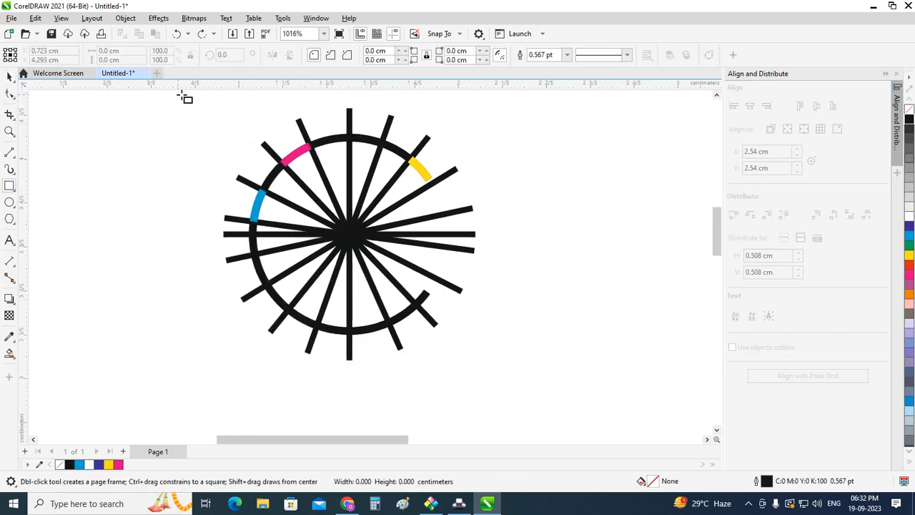
{"action": "left_click_drag", "start_coordinate": [178, 94], "coordinate": [529, 237]}
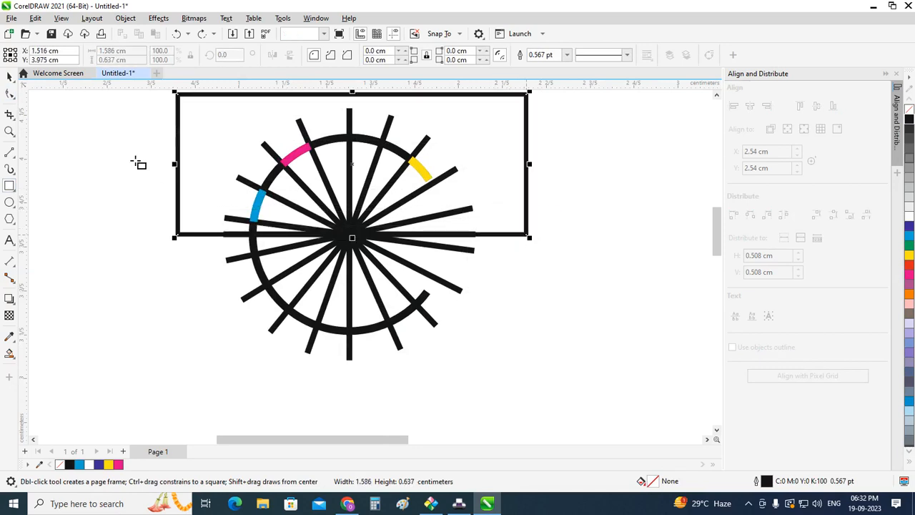
Step: Cut the upper half off the black base arc by applying Back minus Front to the arc and the rectangle
{"action": "left_click", "coordinate": [432, 311], "text": "shift"}
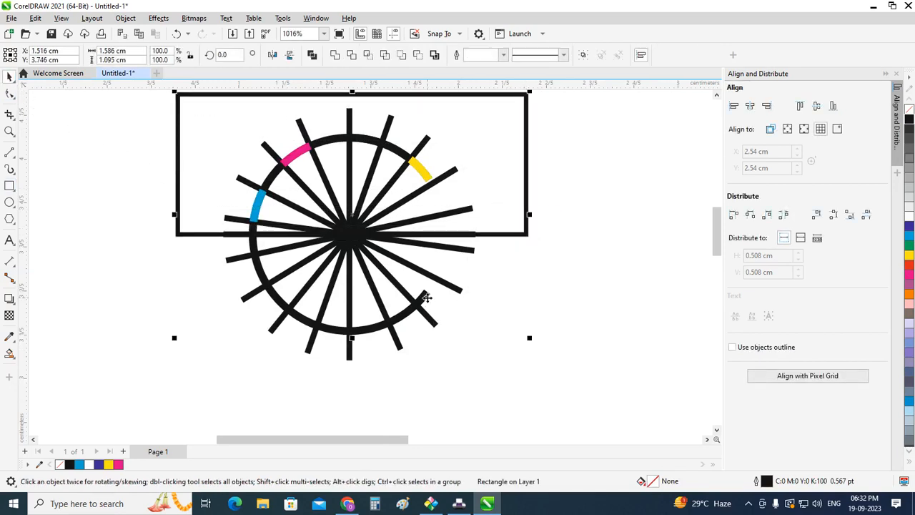
{"action": "left_click", "coordinate": [419, 55]}
{"action": "left_click", "coordinate": [202, 283]}
Step: Delete the horizontal spoke line and the two near-horizontal spokes on either side of it
{"action": "scroll", "coordinate": [184, 255], "scroll_direction": "down", "scroll_amount": 2}
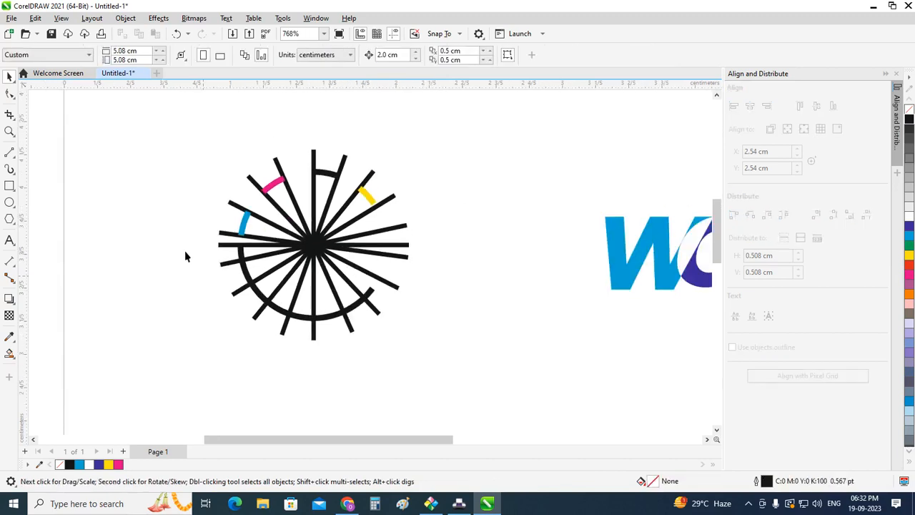
{"action": "left_click", "coordinate": [378, 255]}
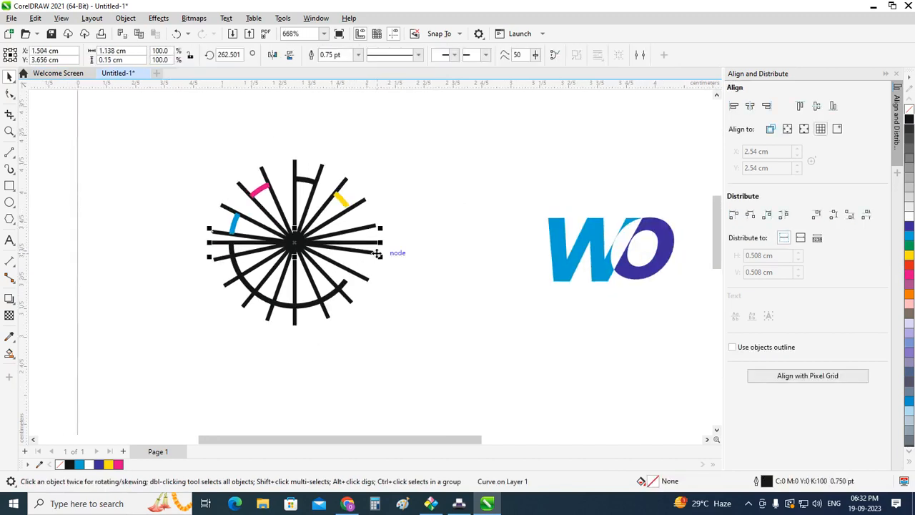
{"action": "left_click", "coordinate": [364, 250]}
{"action": "left_click", "coordinate": [368, 243]}
{"action": "key", "text": "Delete"}
{"action": "double_click", "coordinate": [371, 227]}
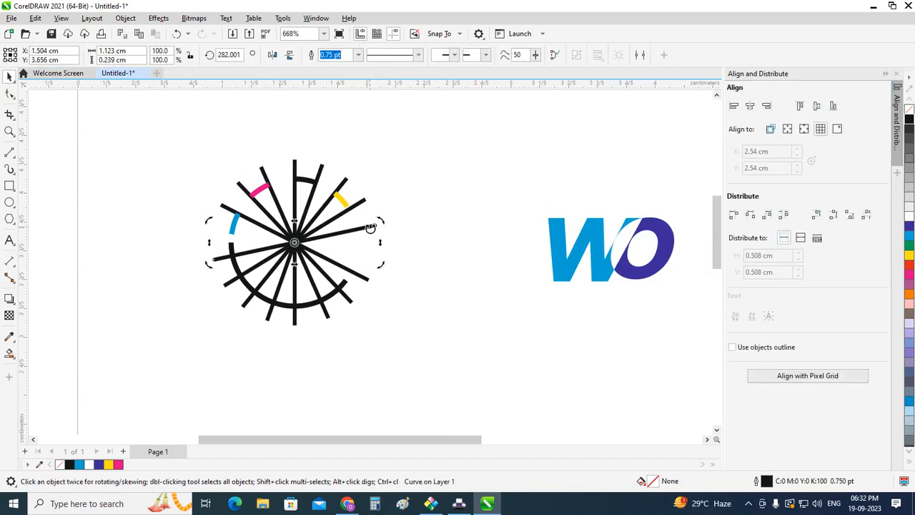
{"action": "key", "text": "Delete"}
Step: Delete all the remaining spokes, leaving only the coloured arc segments and the black base arc
{"action": "left_click", "coordinate": [364, 203]}
{"action": "key", "text": "Delete"}
{"action": "left_click", "coordinate": [346, 181]}
{"action": "key", "text": "Delete"}
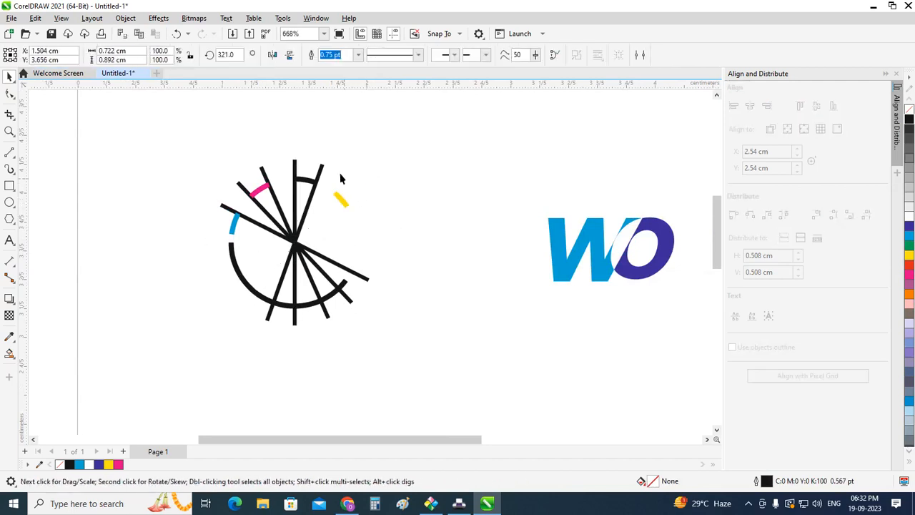
{"action": "left_click", "coordinate": [321, 168]}
{"action": "key", "text": "Delete"}
{"action": "left_click", "coordinate": [295, 168]}
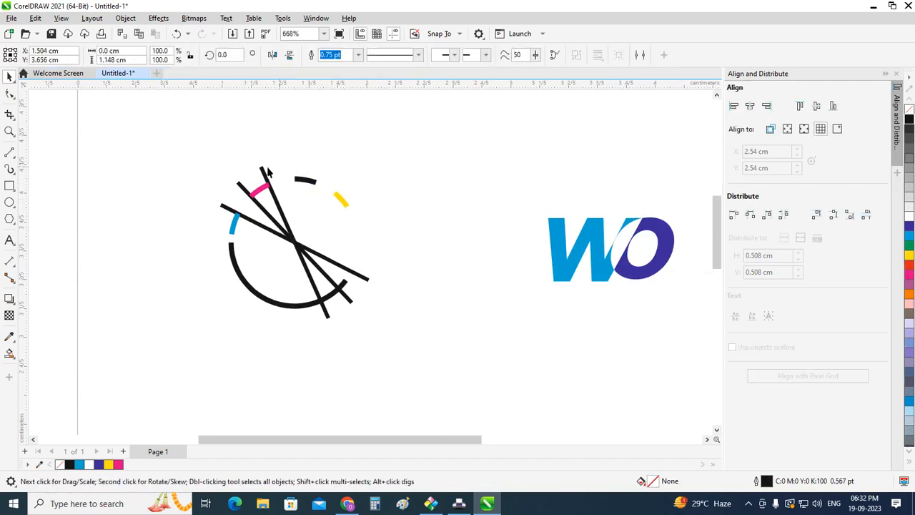
{"action": "key", "text": "Delete"}
{"action": "left_click", "coordinate": [263, 167]}
{"action": "key", "text": "Delete"}
{"action": "left_click", "coordinate": [246, 191]}
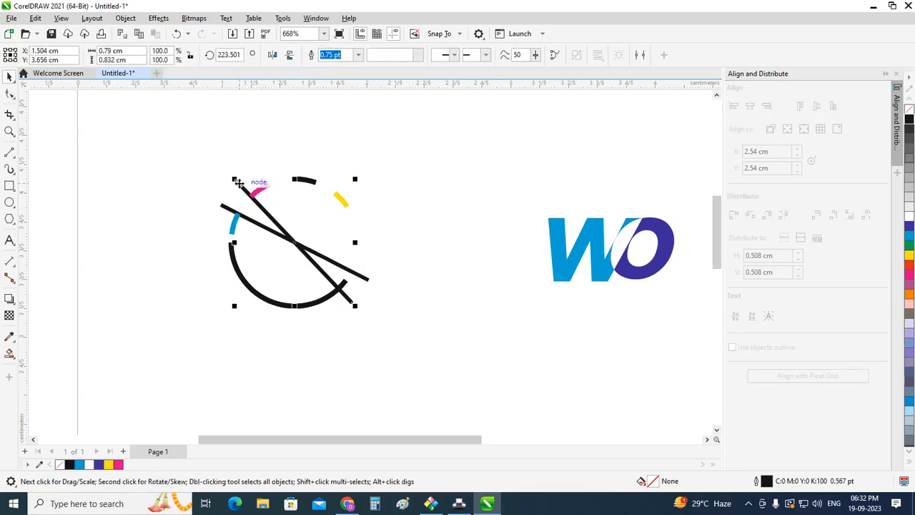
{"action": "key", "text": "Delete"}
{"action": "left_click", "coordinate": [262, 229]}
{"action": "key", "text": "Delete"}
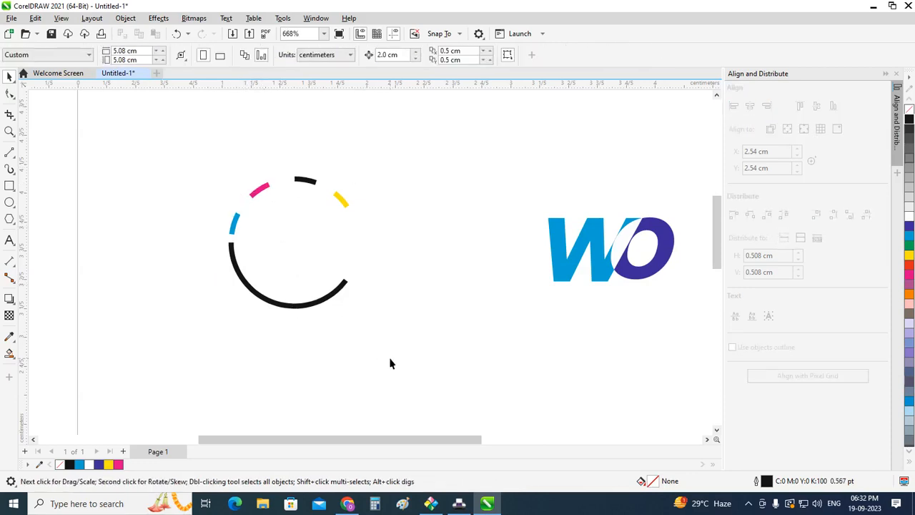
Step: Move the WO lettermark group 2 cm horizontally so that it sits inside the ring of arcs
{"action": "scroll", "coordinate": [376, 352], "scroll_direction": "down", "scroll_amount": 1}
{"action": "left_click_drag", "start_coordinate": [679, 350], "coordinate": [678, 352]}
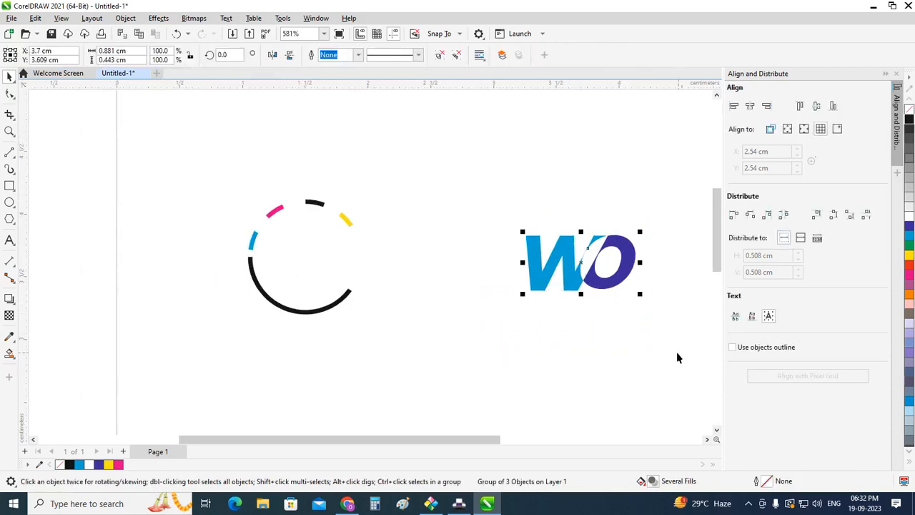
{"action": "key", "text": "Left"}
{"action": "left_click", "coordinate": [561, 348]}
Step: Group the WO lettermark with the black base arc and the four short arc segments
{"action": "scroll", "coordinate": [211, 226], "scroll_direction": "up", "scroll_amount": 1}
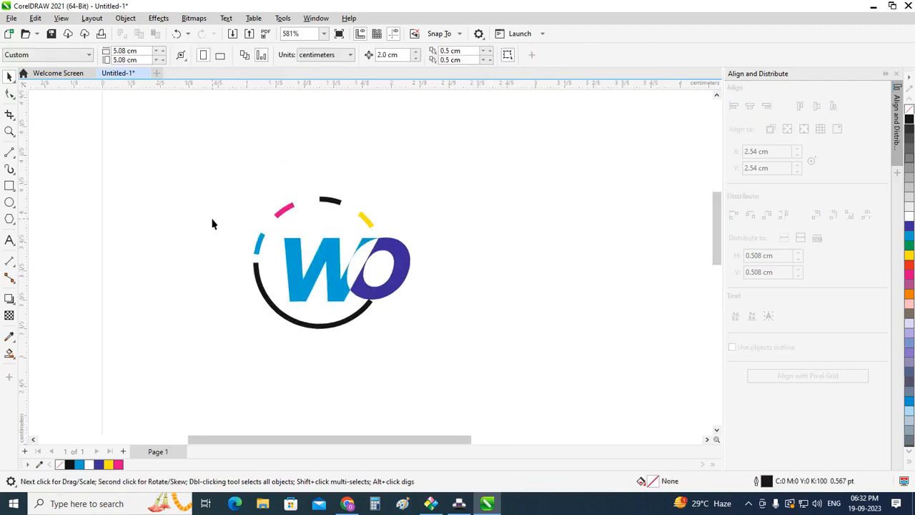
{"action": "left_click_drag", "start_coordinate": [181, 166], "coordinate": [511, 374]}
{"action": "scroll", "coordinate": [328, 260], "scroll_direction": "up", "scroll_amount": 1}
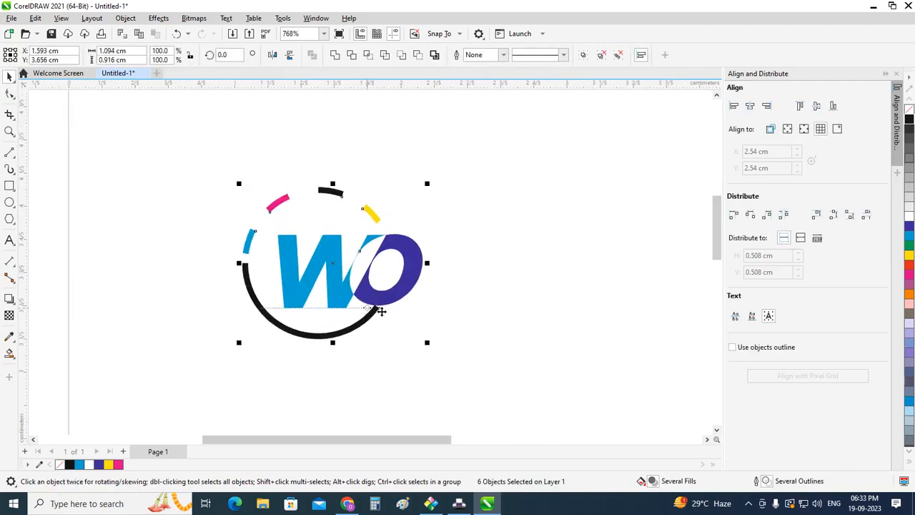
{"action": "key", "text": "ctrl+g"}
{"action": "left_click", "coordinate": [314, 379]}
Step: Add the artistic text "graphics" in 24 pt Arial beside the WO logo
{"action": "scroll", "coordinate": [314, 379], "scroll_direction": "down", "scroll_amount": 2}
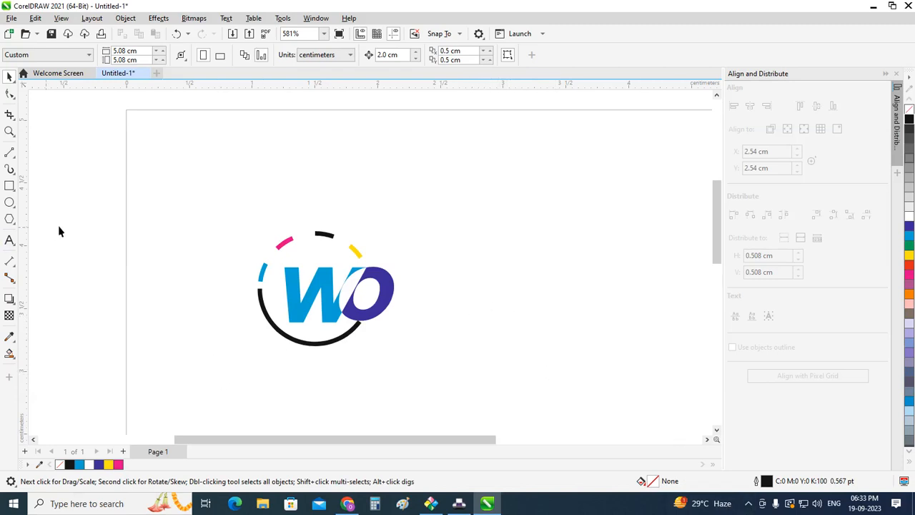
{"action": "left_click", "coordinate": [9, 242]}
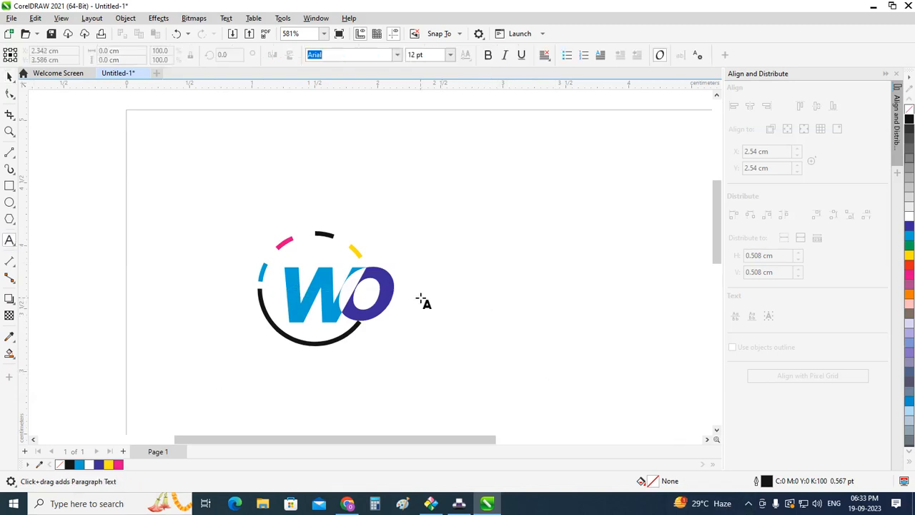
{"action": "left_click", "coordinate": [422, 300]}
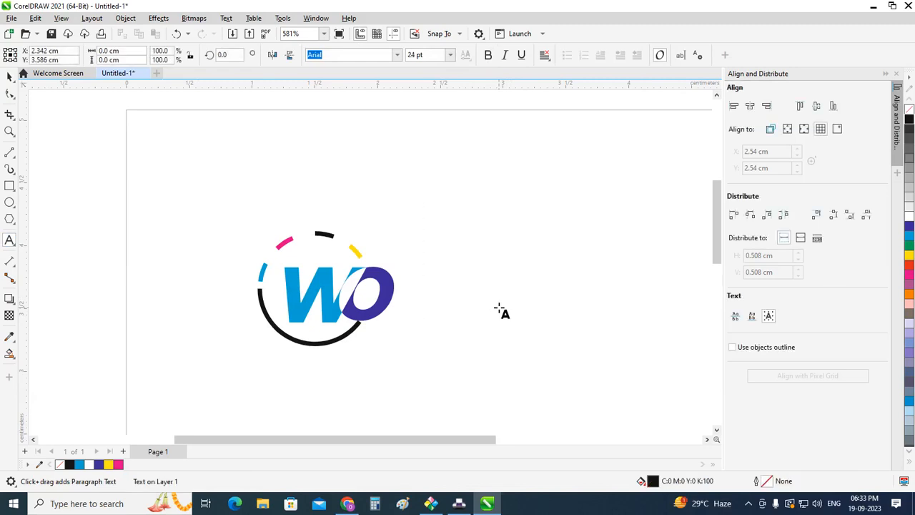
{"action": "type", "text": "e"}
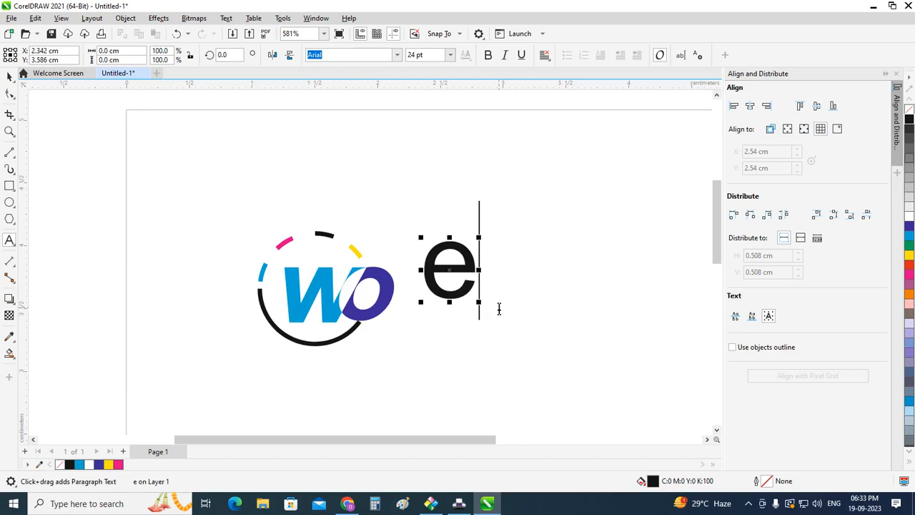
{"action": "key", "text": "BackSpace"}
{"action": "type", "text": "gr"}
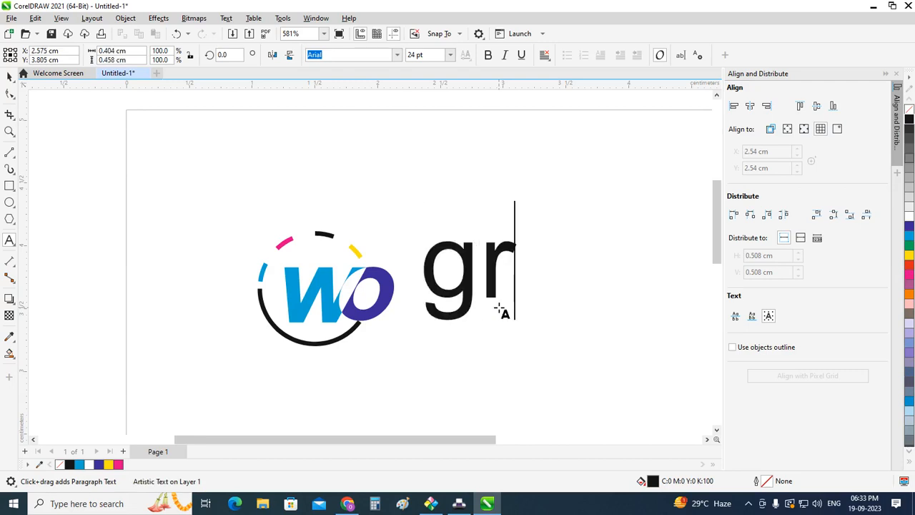
{"action": "type", "text": "aphics"}
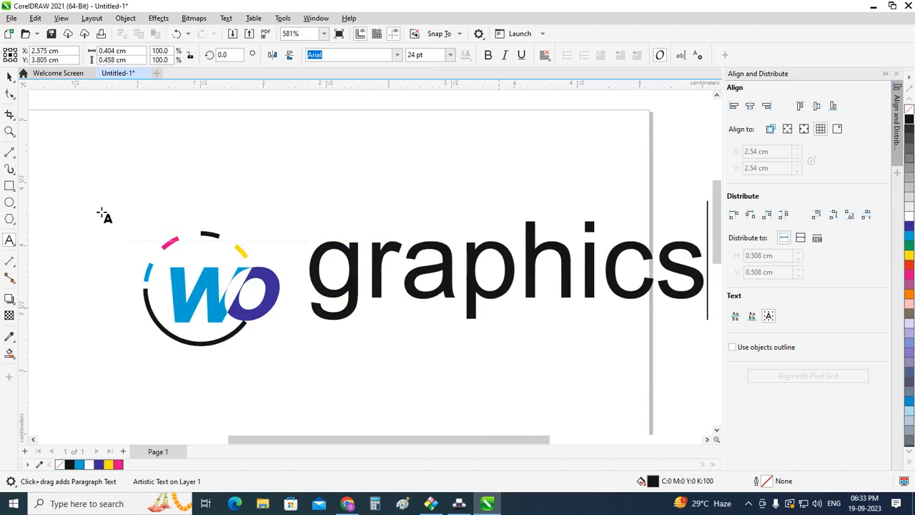
{"action": "left_click", "coordinate": [10, 75]}
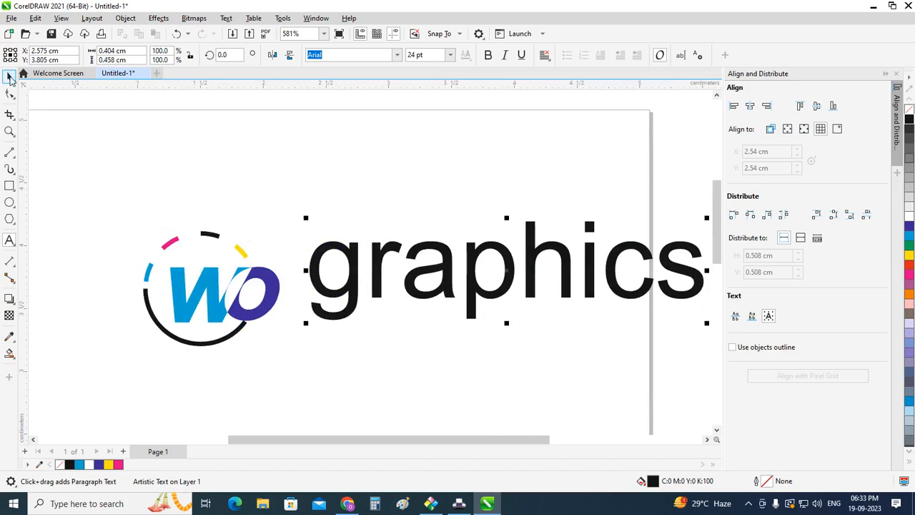
Step: Scale the "graphics" text down to about 13 pt and place it just to the right of the lettermark's O
{"action": "scroll", "coordinate": [435, 286], "scroll_direction": "down", "scroll_amount": 1}
{"action": "left_click_drag", "start_coordinate": [671, 228], "coordinate": [646, 250]}
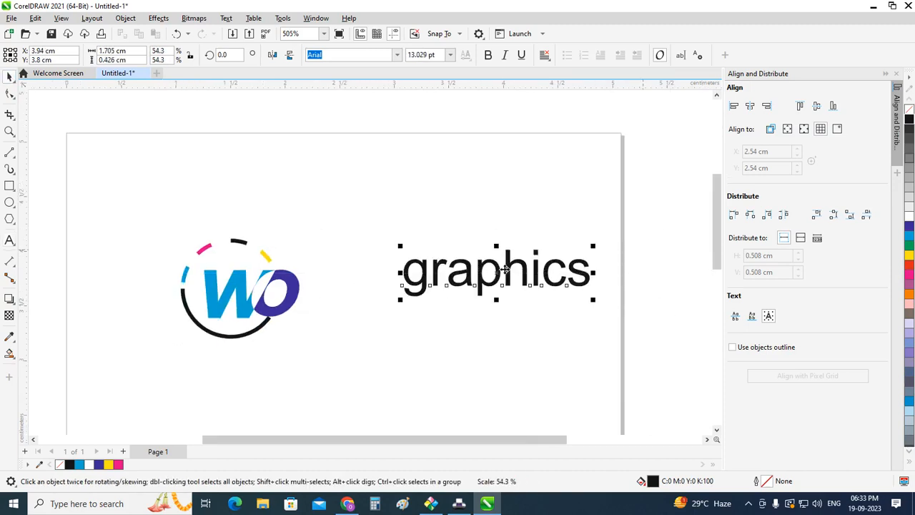
{"action": "left_click_drag", "start_coordinate": [496, 271], "coordinate": [413, 295]}
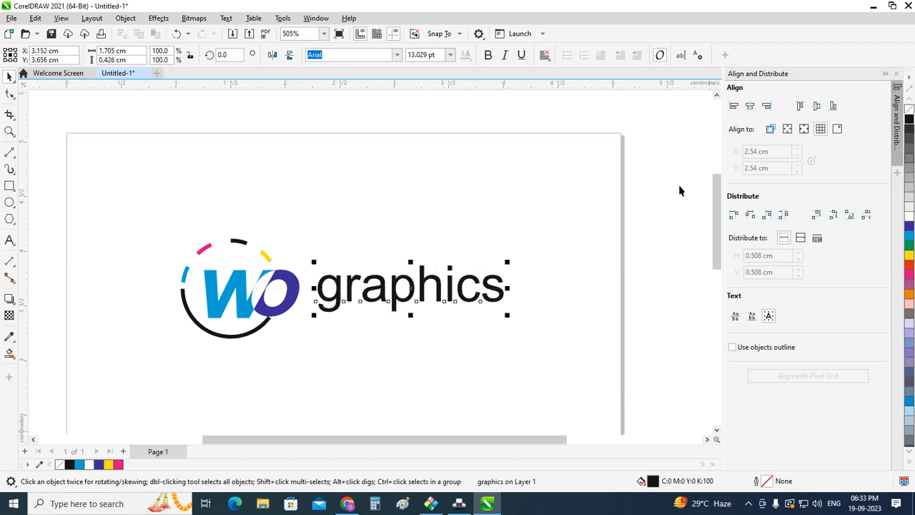
Step: Change the case of the "graphics" text to uppercase
{"action": "left_click", "coordinate": [226, 18]}
{"action": "left_click", "coordinate": [257, 257]}
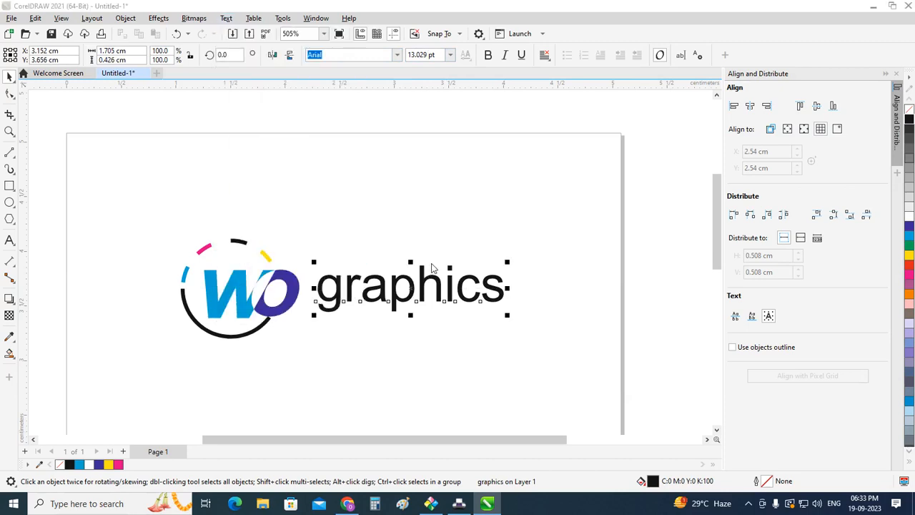
{"action": "left_click", "coordinate": [443, 284]}
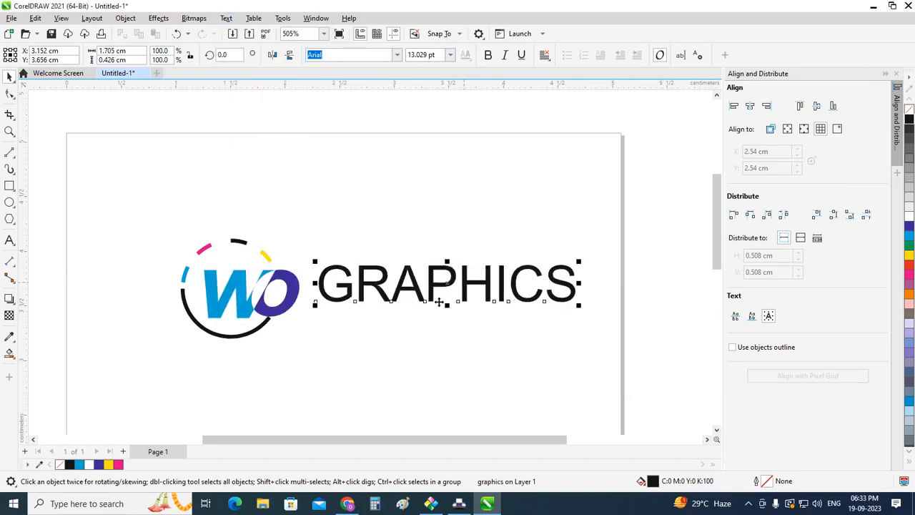
Step: Shrink the GRAPHICS text to about 7.6 pt close beside the lettermark's O and fill it with light blue
{"action": "left_click_drag", "start_coordinate": [579, 262], "coordinate": [496, 276]}
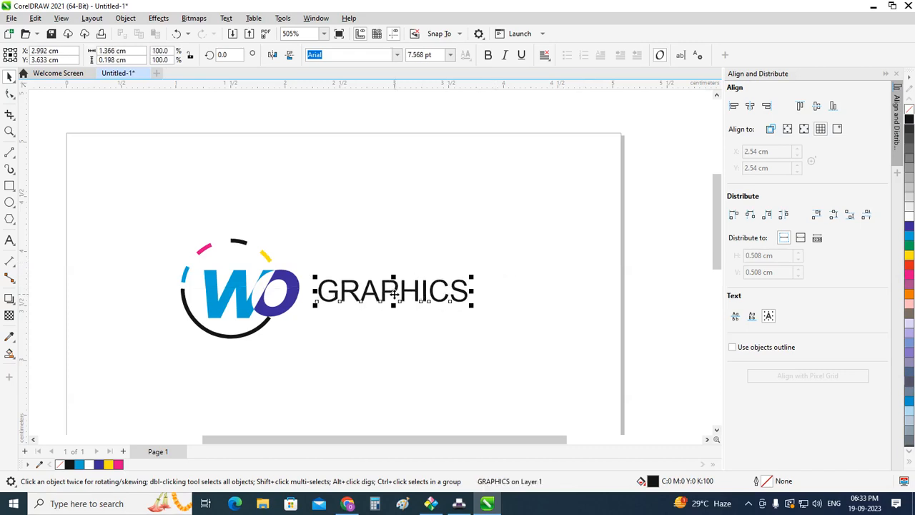
{"action": "left_click_drag", "start_coordinate": [397, 300], "coordinate": [382, 293]}
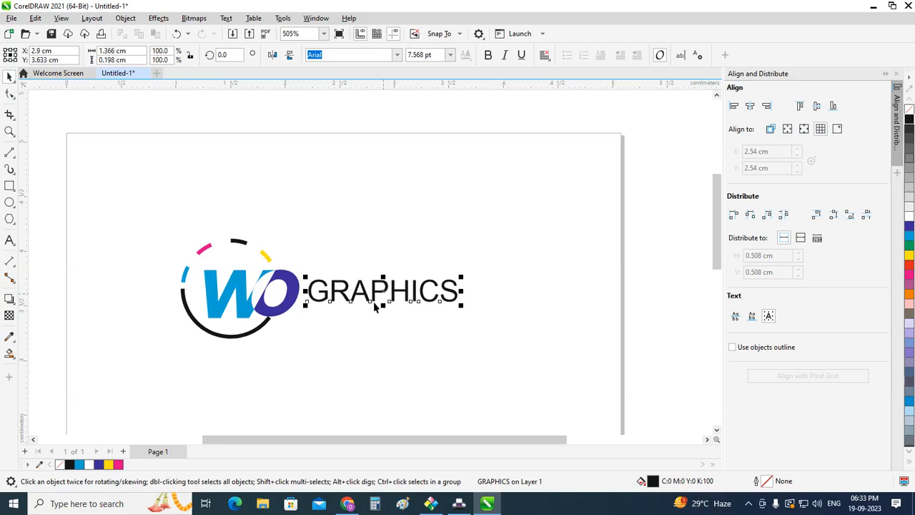
{"action": "left_click", "coordinate": [908, 242]}
Step: Group the WO logo with the GRAPHICS text and centre the group on the page
{"action": "left_click_drag", "start_coordinate": [140, 224], "coordinate": [532, 375]}
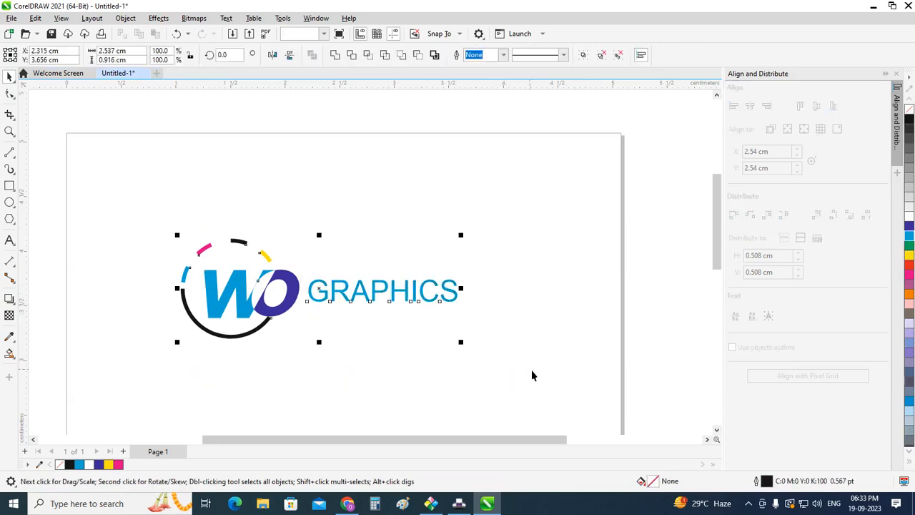
{"action": "key", "text": "ctrl+g"}
{"action": "key", "text": "p"}
{"action": "left_click", "coordinate": [559, 332]}
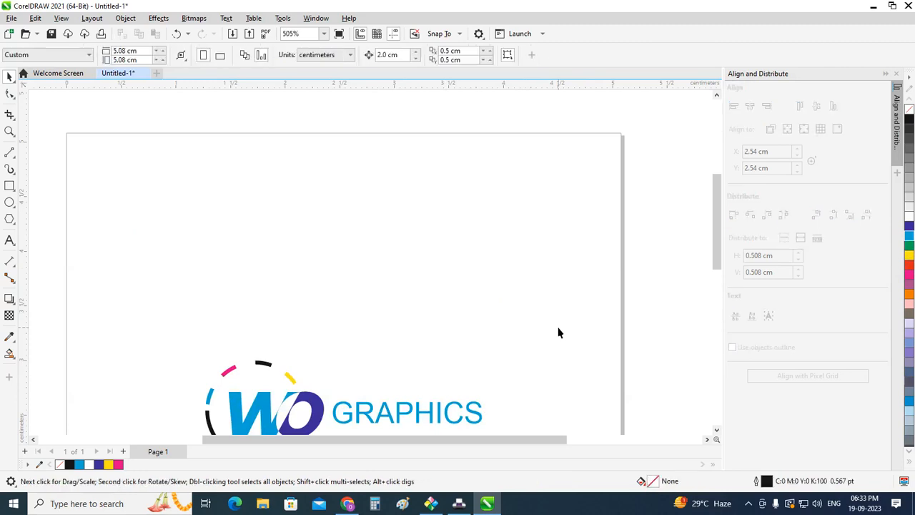
{"action": "key", "text": "F4"}
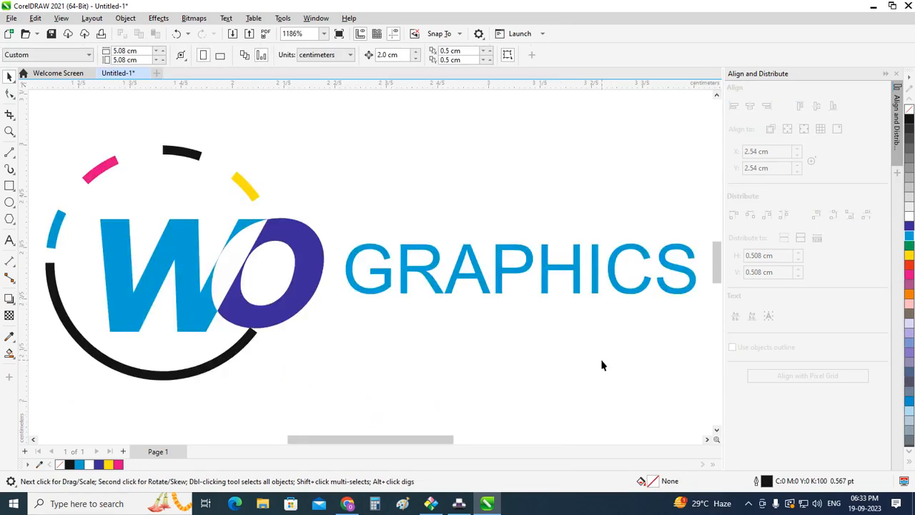
{"action": "scroll", "coordinate": [451, 334], "scroll_direction": "down", "scroll_amount": 1}
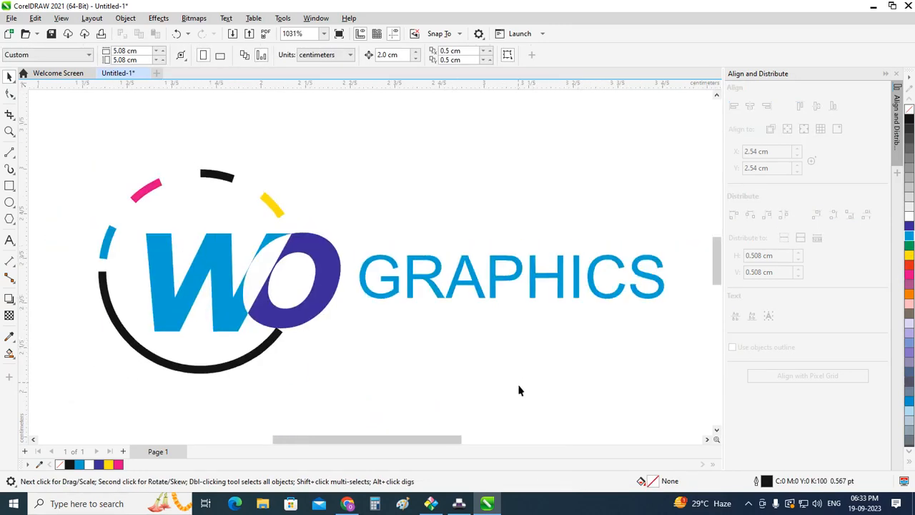